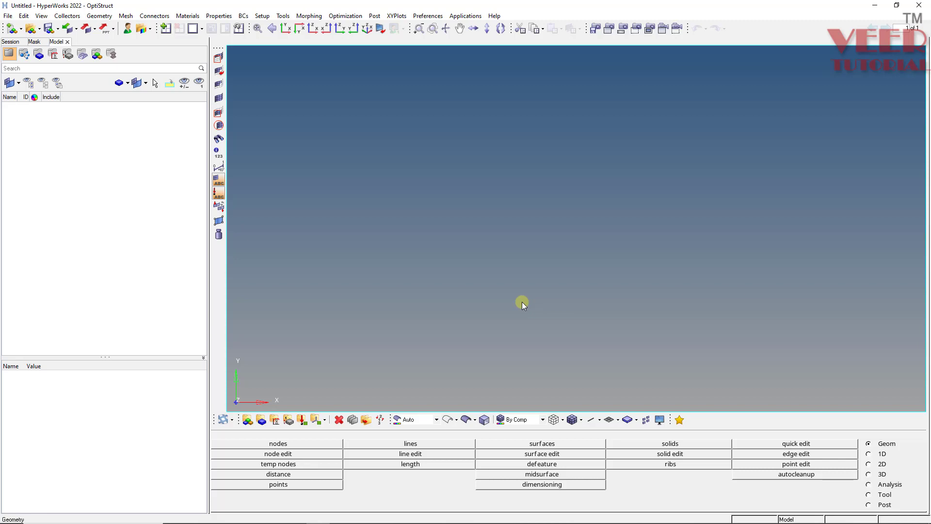
Step: Copy the hex_tool_test.x_t file in File Explorer and return to HyperWorks
{"action": "key", "text": "alt+Tab"}
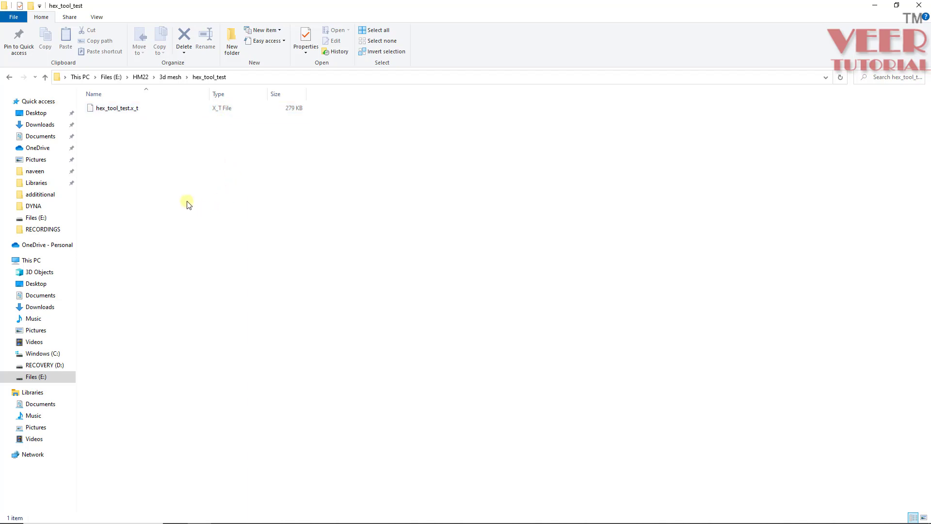
{"action": "left_click", "coordinate": [129, 109]}
{"action": "key", "text": "ctrl+c"}
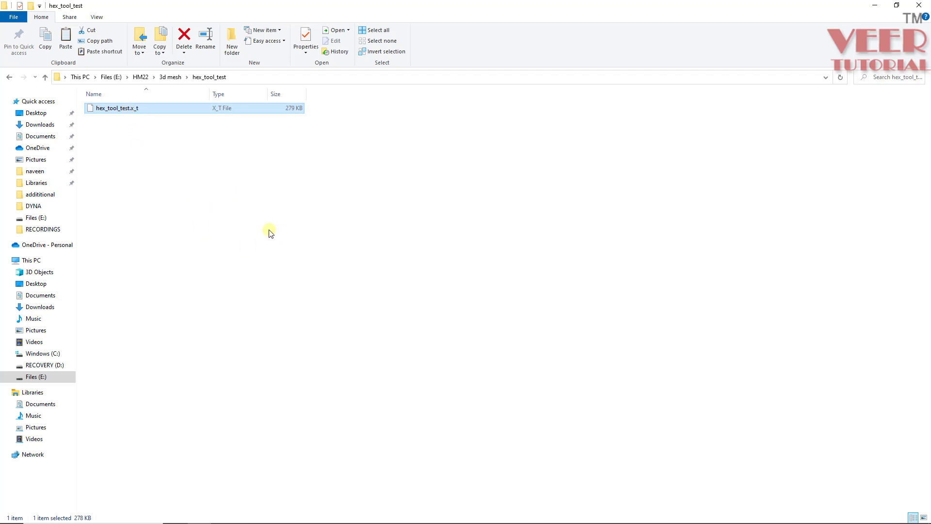
{"action": "key", "text": "alt+Tab"}
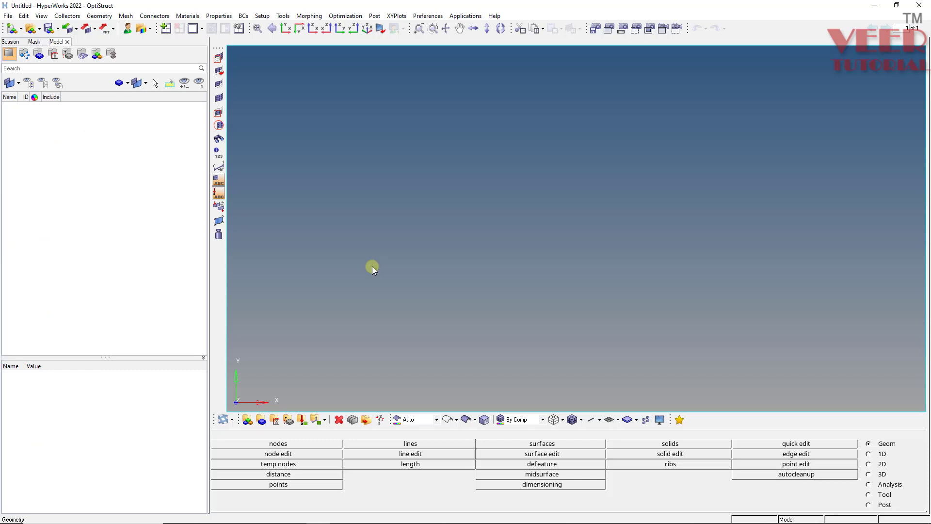
Step: Start a geometry import and look through the supported CAD file types, keeping Auto Detect
{"action": "left_click", "coordinate": [68, 28]}
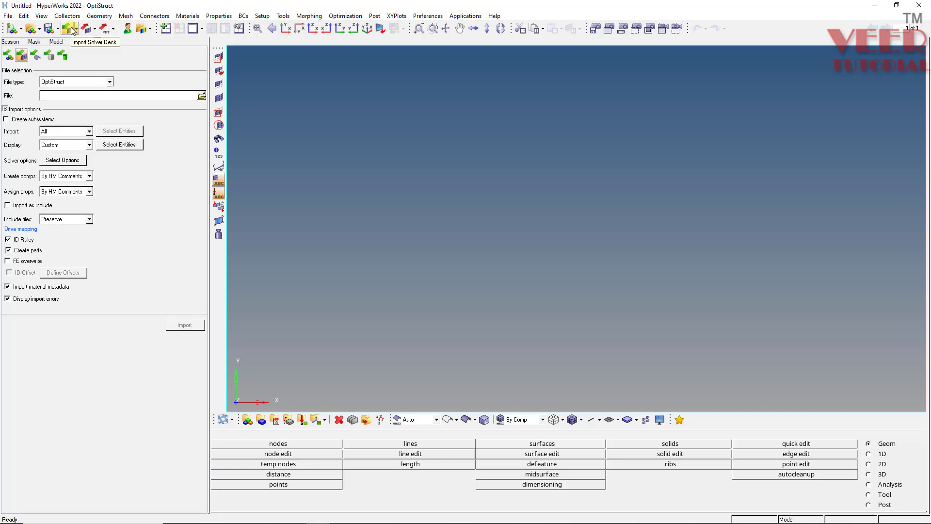
{"action": "left_click", "coordinate": [34, 54]}
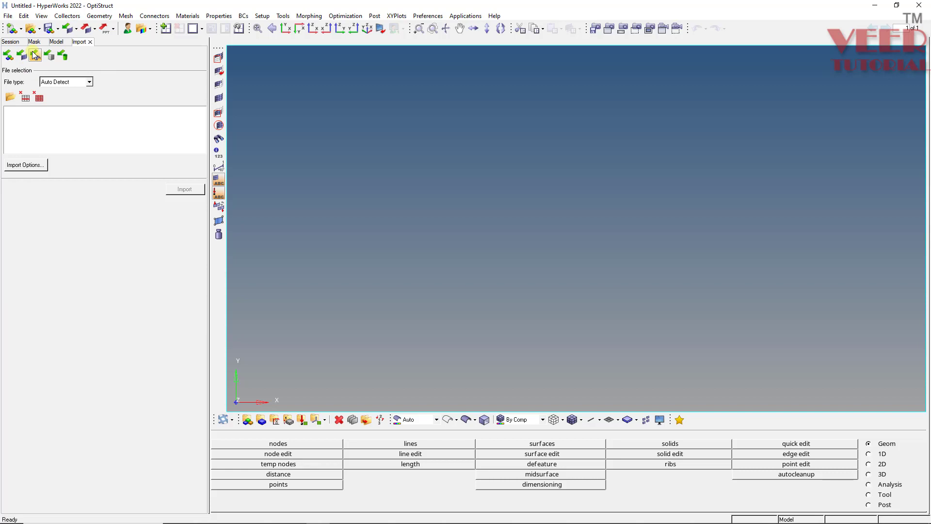
{"action": "left_click", "coordinate": [62, 83]}
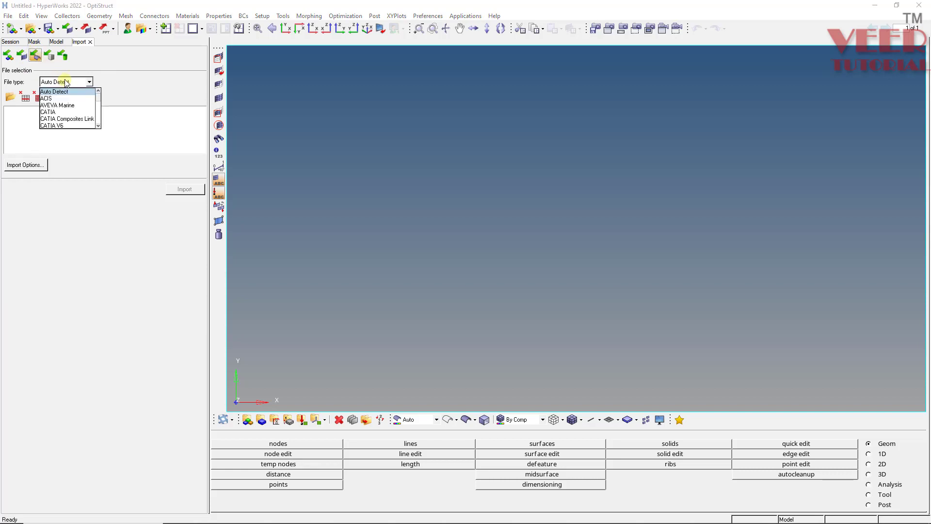
{"action": "left_click", "coordinate": [99, 126]}
{"action": "left_click", "coordinate": [98, 125]}
{"action": "left_click", "coordinate": [98, 125]}
{"action": "left_click", "coordinate": [98, 125]}
{"action": "left_click", "coordinate": [98, 126]}
{"action": "left_click", "coordinate": [99, 125]}
{"action": "left_click", "coordinate": [98, 126]}
{"action": "left_click", "coordinate": [98, 125]}
{"action": "left_click", "coordinate": [98, 125]}
{"action": "left_click", "coordinate": [98, 126]}
{"action": "left_click", "coordinate": [98, 125]}
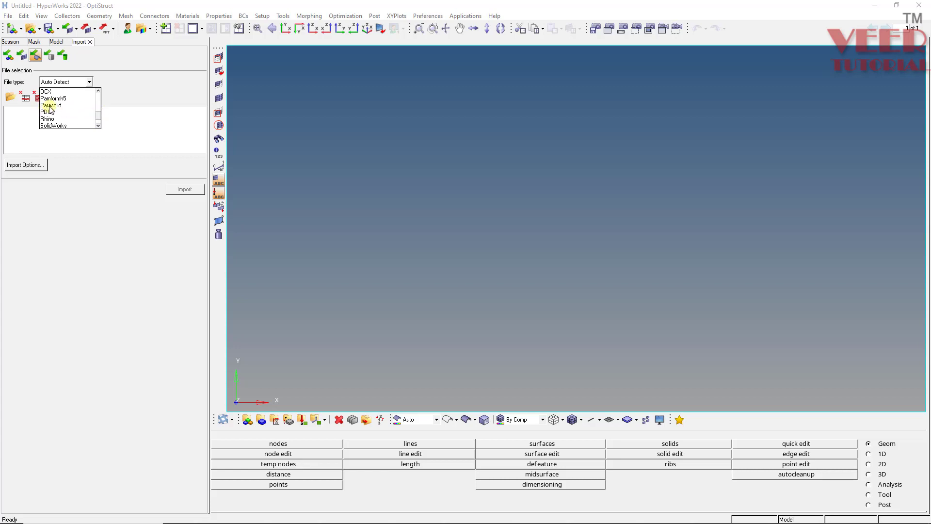
{"action": "left_click_drag", "start_coordinate": [98, 117], "coordinate": [97, 88]}
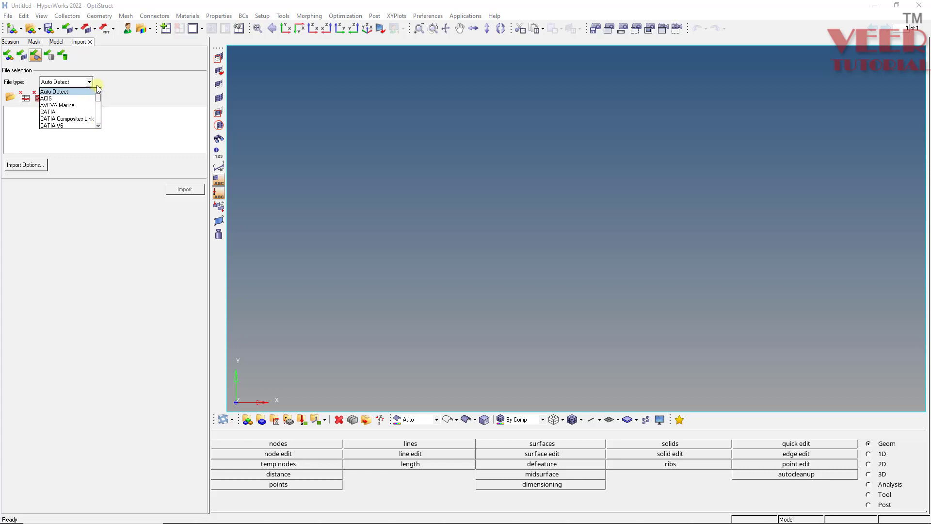
{"action": "left_click", "coordinate": [66, 91]}
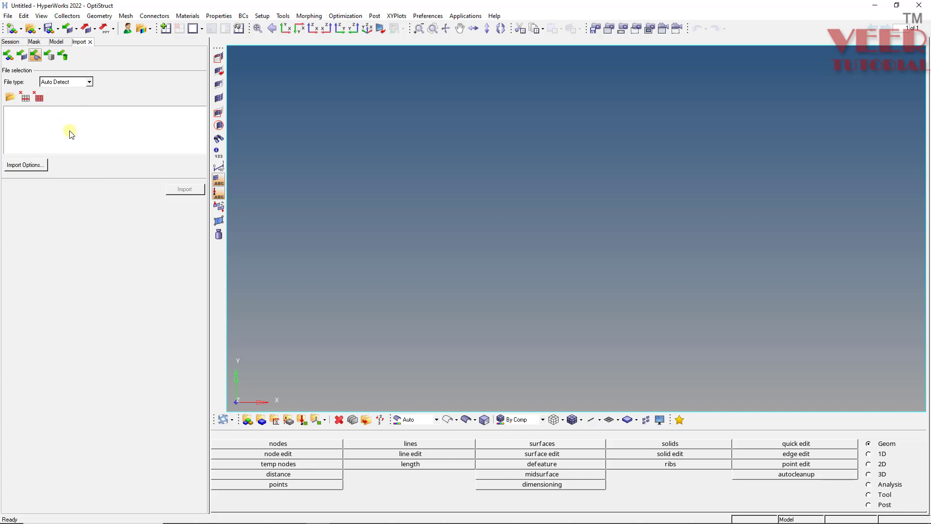
Step: Import the copied hex_tool_test.x_t geometry file from the E:\HM22\3d mesh\hex_tool_test folder
{"action": "left_click", "coordinate": [11, 98]}
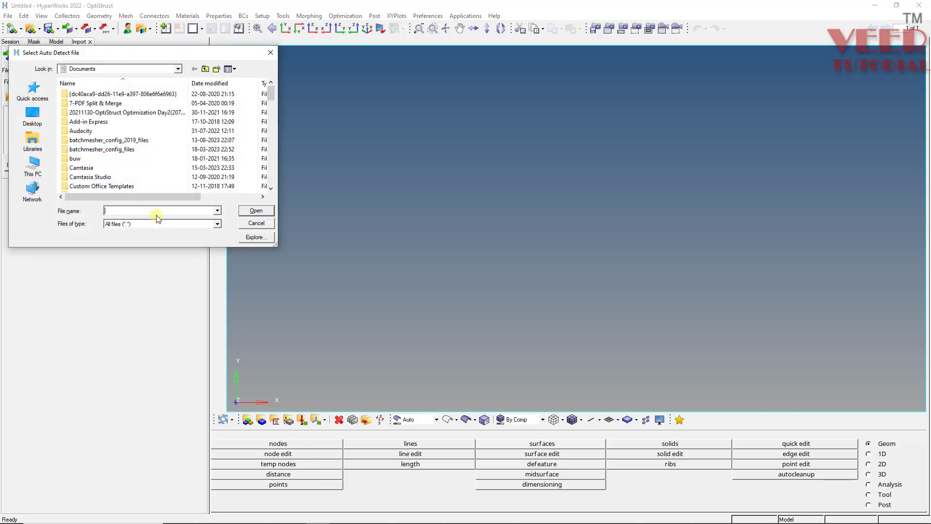
{"action": "key", "text": "ctrl+v"}
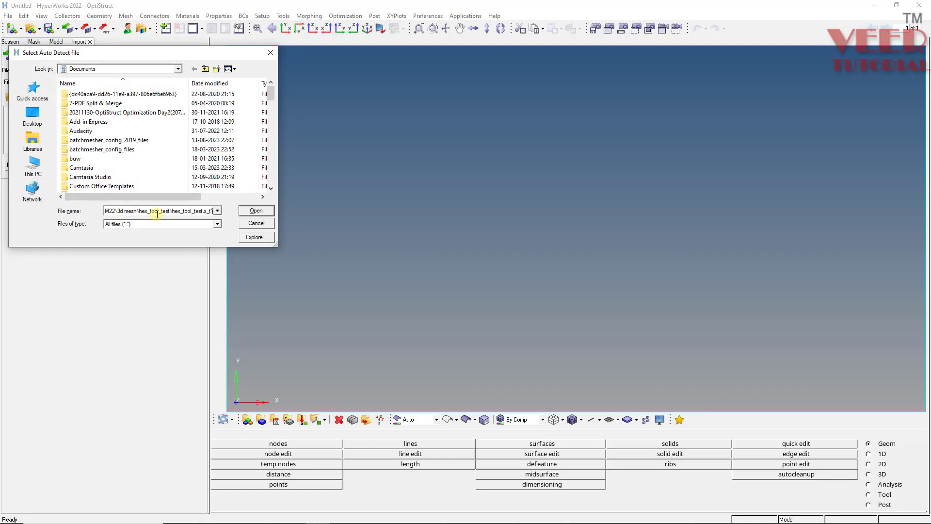
{"action": "key", "text": "Return"}
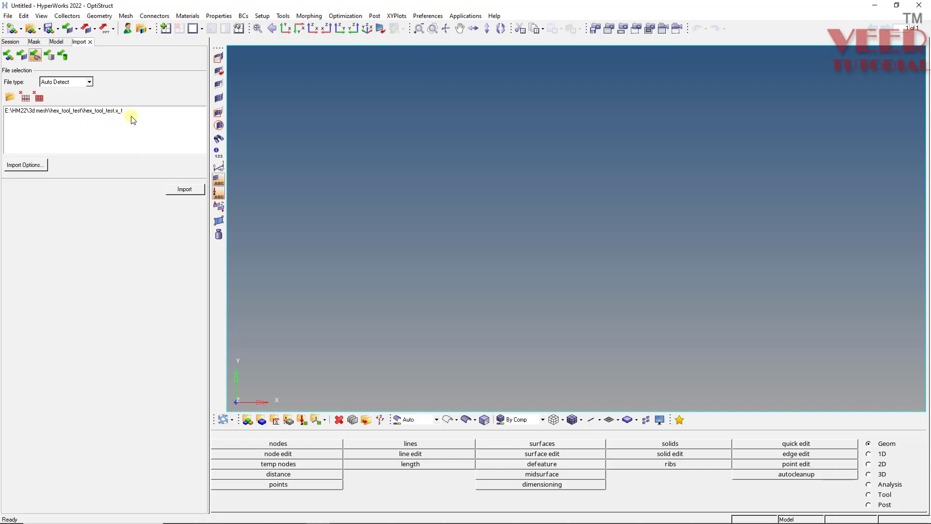
{"action": "left_click", "coordinate": [184, 189]}
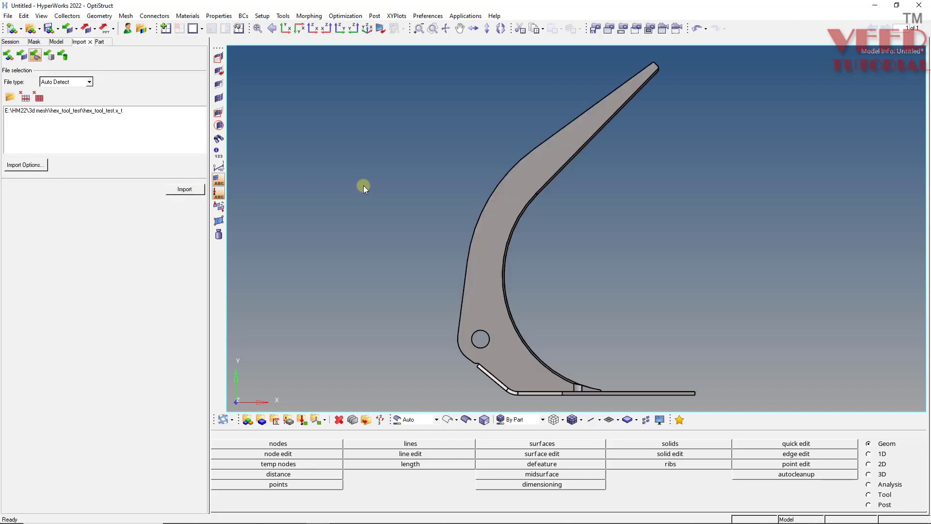
Step: View the imported assembly from several angles and list its components in the model browser
{"action": "left_click_drag", "start_coordinate": [612, 211], "coordinate": [409, 253], "text": "ctrl"}
{"action": "left_click_drag", "start_coordinate": [679, 229], "coordinate": [617, 205], "text": "ctrl"}
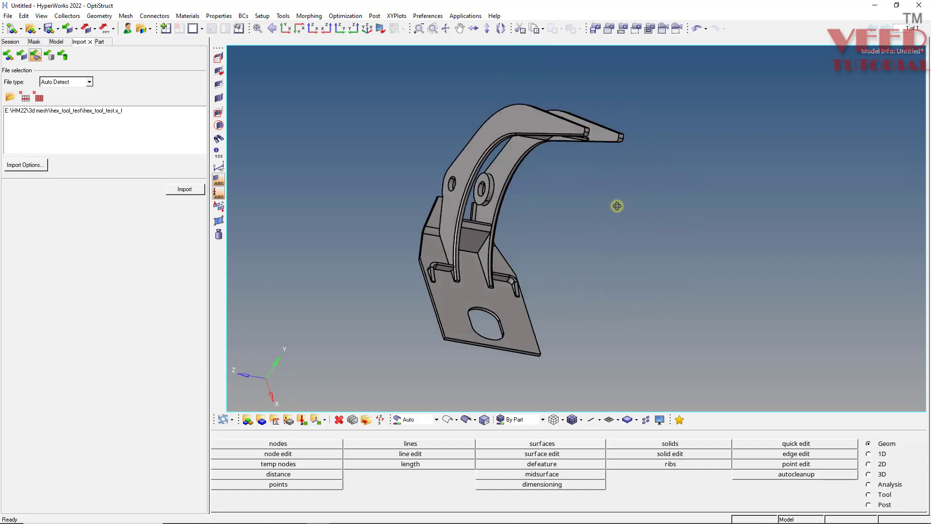
{"action": "left_click_drag", "start_coordinate": [528, 181], "coordinate": [496, 188], "text": "ctrl"}
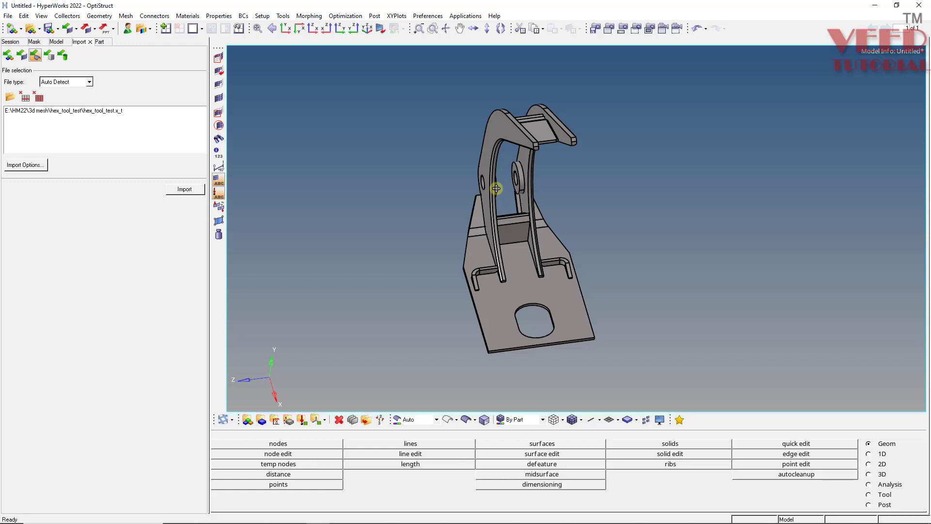
{"action": "left_click", "coordinate": [57, 43]}
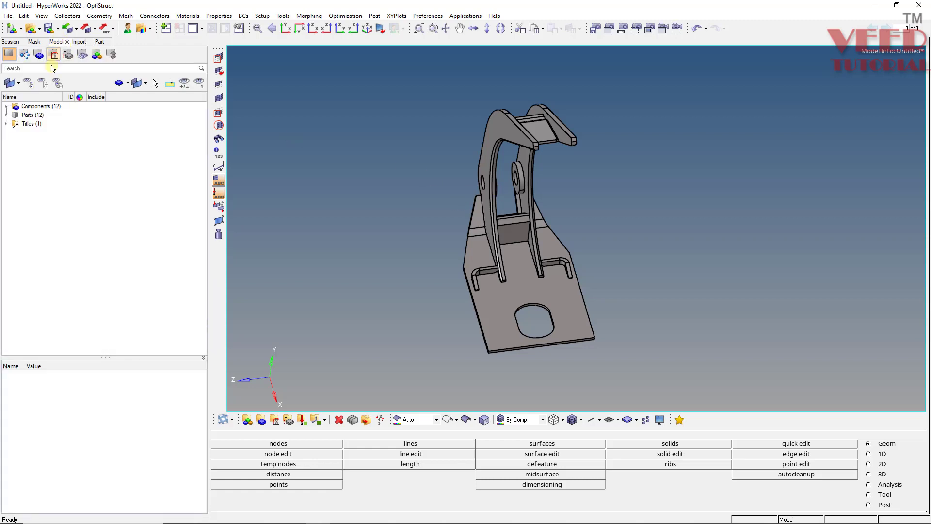
{"action": "left_click", "coordinate": [7, 106]}
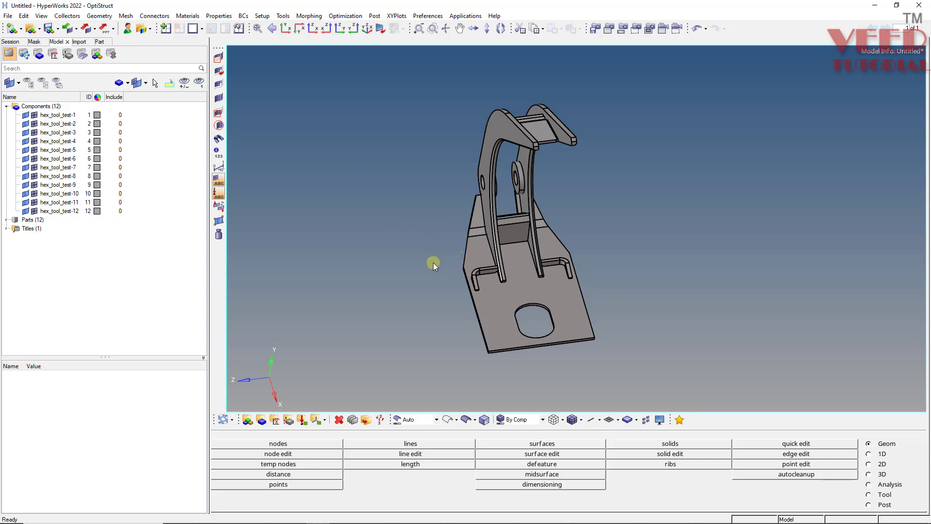
Step: Assign automatic colors to all components of the imported assembly
{"action": "key", "text": "shift+F1"}
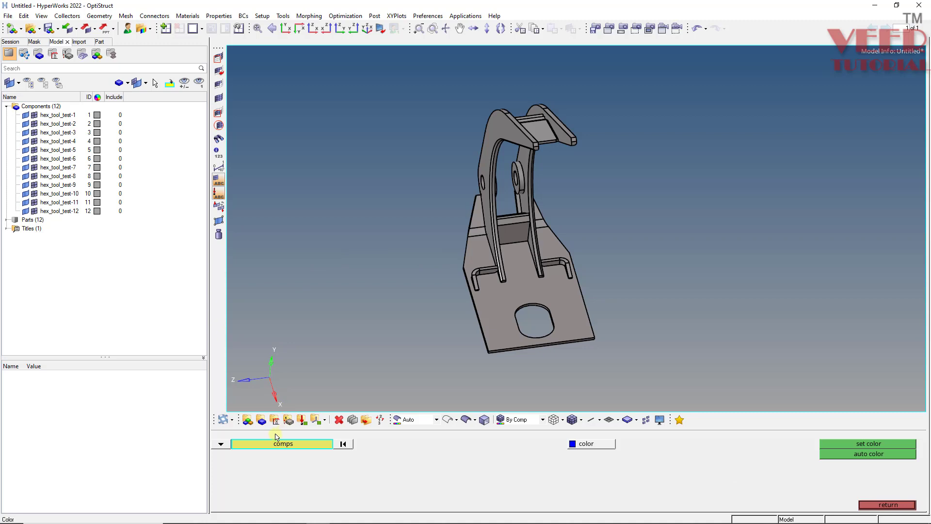
{"action": "mouse_move", "coordinate": [714, 73]}
{"action": "left_mouse_down", "text": "shift"}
{"action": "mouse_move", "coordinate": [538, 285]}
{"action": "mouse_move", "coordinate": [653, 228]}
{"action": "mouse_move", "coordinate": [629, 258]}
{"action": "mouse_move", "coordinate": [418, 388]}
{"action": "mouse_move", "coordinate": [387, 395]}
{"action": "left_mouse_up", "text": "shift"}
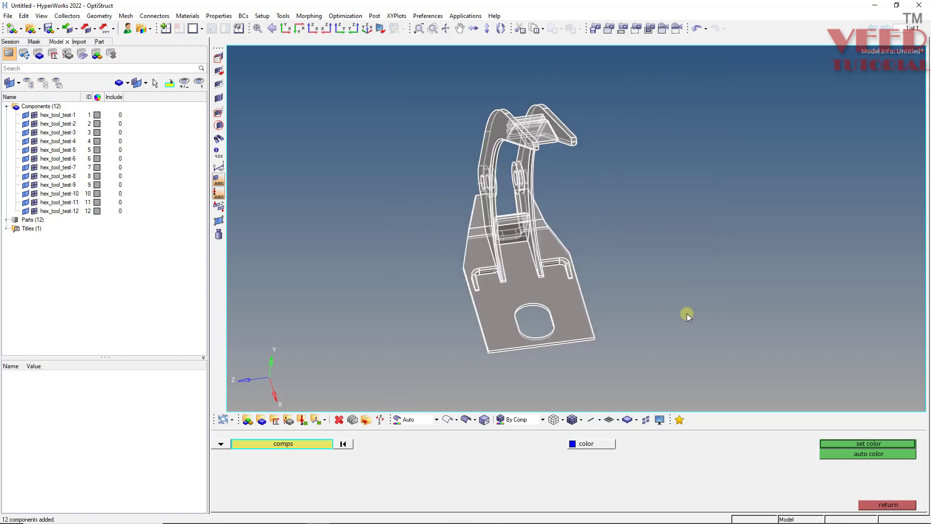
{"action": "left_click", "coordinate": [855, 455]}
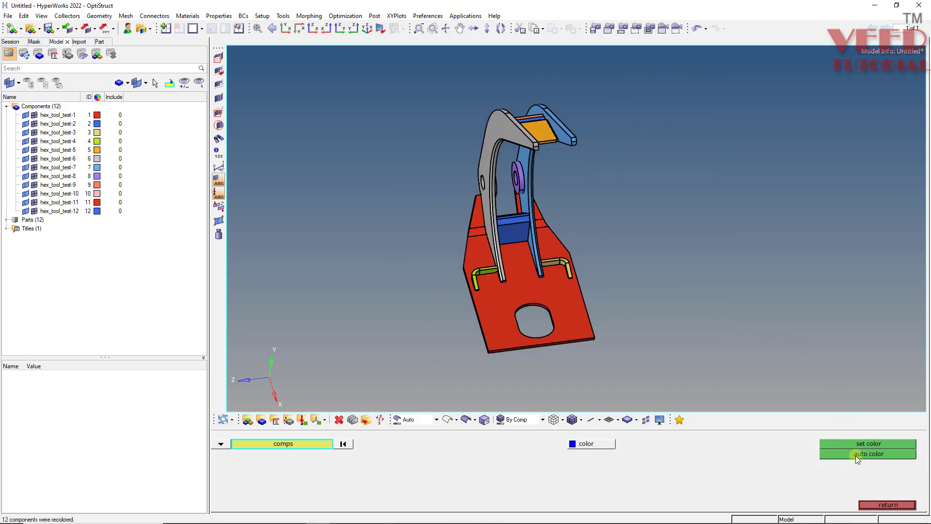
{"action": "left_click", "coordinate": [880, 505]}
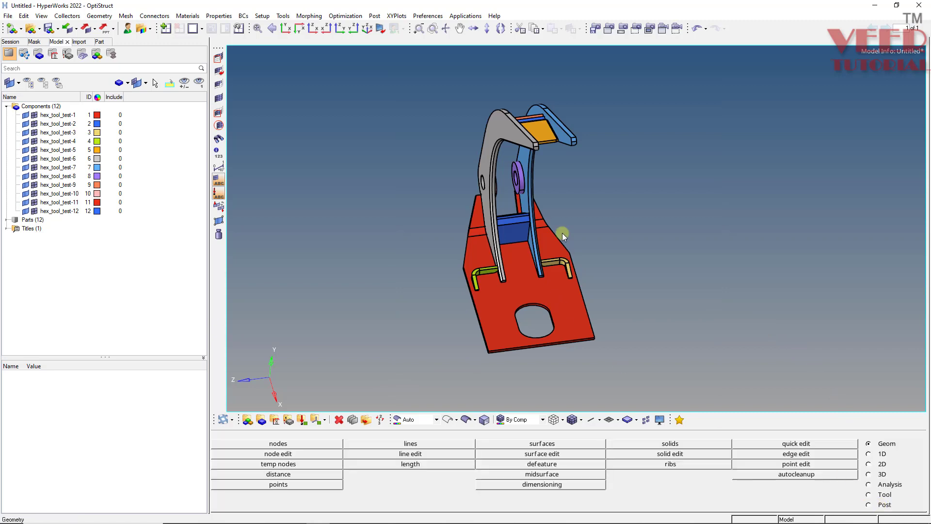
Step: Examine the base plate, side arms, small brackets and upper cross plates of the assembly from all sides
{"action": "left_click_drag", "start_coordinate": [478, 252], "coordinate": [345, 229], "text": "ctrl"}
{"action": "scroll", "coordinate": [548, 281], "scroll_direction": "up", "scroll_amount": 6}
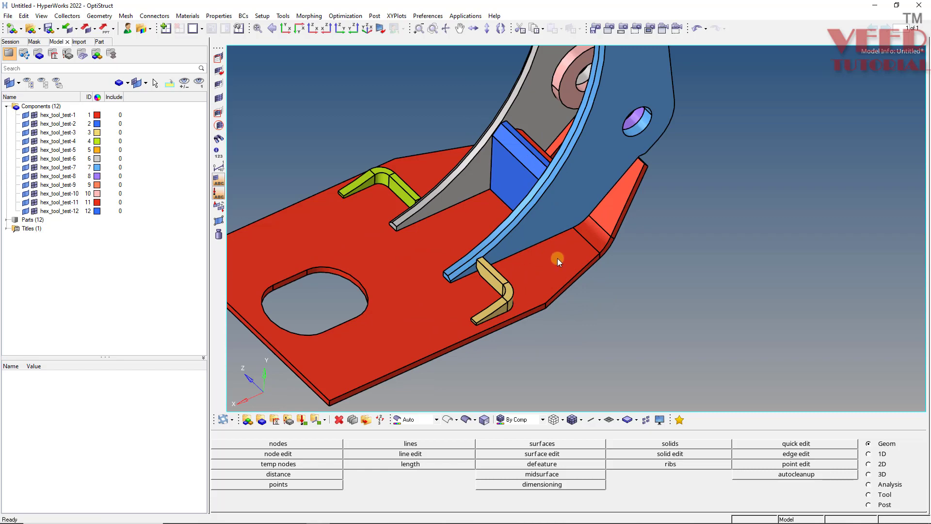
{"action": "scroll", "coordinate": [534, 312], "scroll_direction": "down", "scroll_amount": 3}
{"action": "left_click_drag", "start_coordinate": [533, 202], "coordinate": [599, 330], "text": "ctrl"}
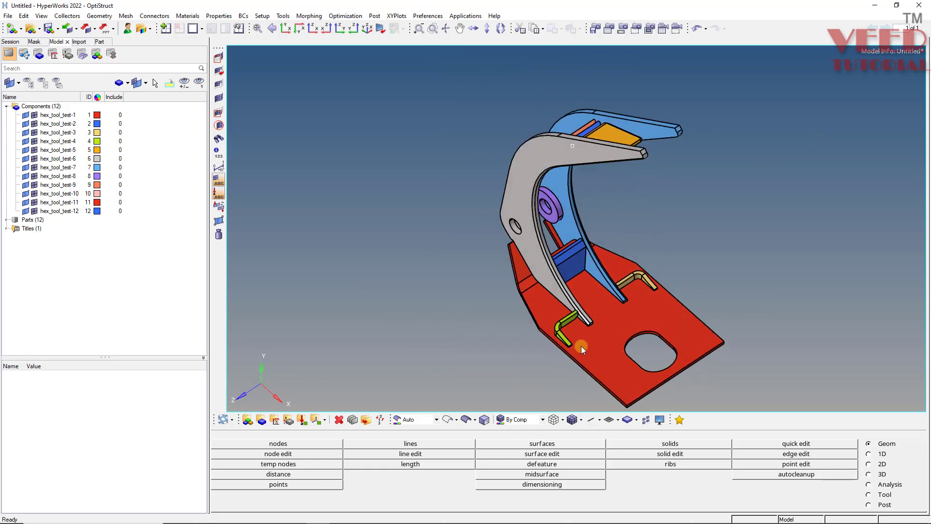
{"action": "scroll", "coordinate": [510, 290], "scroll_direction": "up", "scroll_amount": 5}
{"action": "scroll", "coordinate": [510, 290], "scroll_direction": "up", "scroll_amount": 5}
{"action": "mouse_move", "coordinate": [510, 291]}
{"action": "left_mouse_down", "text": "ctrl"}
{"action": "mouse_move", "coordinate": [494, 325]}
{"action": "mouse_move", "coordinate": [435, 305]}
{"action": "mouse_move", "coordinate": [579, 297]}
{"action": "mouse_move", "coordinate": [472, 286]}
{"action": "left_mouse_up", "text": "ctrl"}
{"action": "scroll", "coordinate": [359, 314], "scroll_direction": "down", "scroll_amount": 5}
{"action": "left_click_drag", "start_coordinate": [368, 264], "coordinate": [420, 201], "text": "ctrl"}
{"action": "scroll", "coordinate": [368, 173], "scroll_direction": "up", "scroll_amount": 5}
{"action": "scroll", "coordinate": [401, 156], "scroll_direction": "up", "scroll_amount": 5}
{"action": "left_click_drag", "start_coordinate": [373, 167], "coordinate": [384, 235], "text": "ctrl"}
{"action": "scroll", "coordinate": [304, 161], "scroll_direction": "down", "scroll_amount": 5}
{"action": "left_click_drag", "start_coordinate": [305, 161], "coordinate": [430, 241], "text": "ctrl"}
{"action": "scroll", "coordinate": [546, 159], "scroll_direction": "down", "scroll_amount": 5}
{"action": "scroll", "coordinate": [452, 175], "scroll_direction": "up", "scroll_amount": 5}
{"action": "left_click_drag", "start_coordinate": [452, 176], "coordinate": [429, 132], "text": "ctrl"}
{"action": "scroll", "coordinate": [428, 132], "scroll_direction": "up", "scroll_amount": 5}
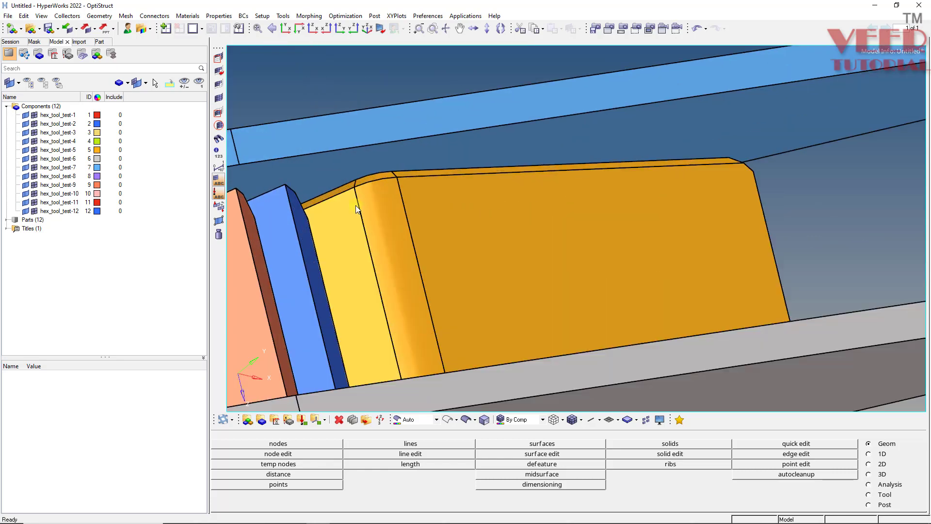
{"action": "left_click_drag", "start_coordinate": [410, 259], "coordinate": [467, 228], "text": "ctrl"}
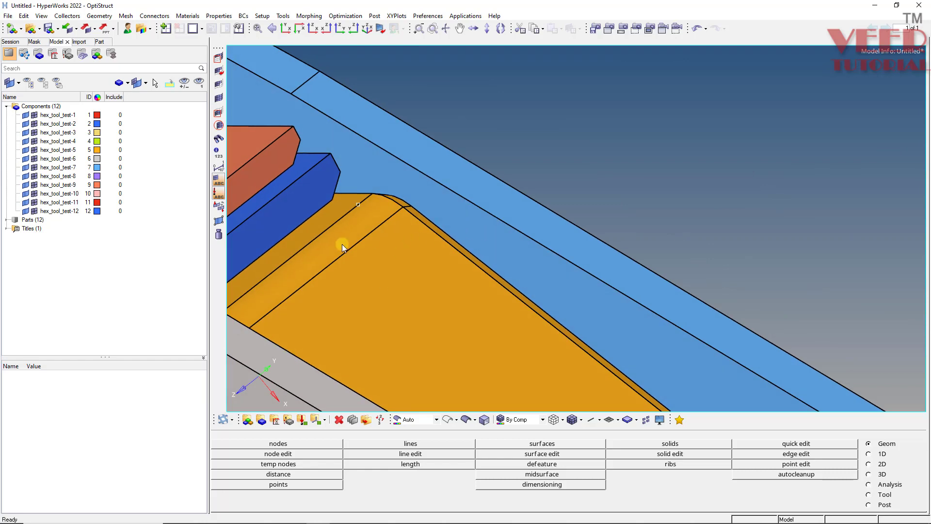
{"action": "scroll", "coordinate": [373, 231], "scroll_direction": "down", "scroll_amount": 5}
{"action": "left_click_drag", "start_coordinate": [339, 229], "coordinate": [385, 278], "text": "ctrl"}
{"action": "scroll", "coordinate": [339, 234], "scroll_direction": "up", "scroll_amount": 5}
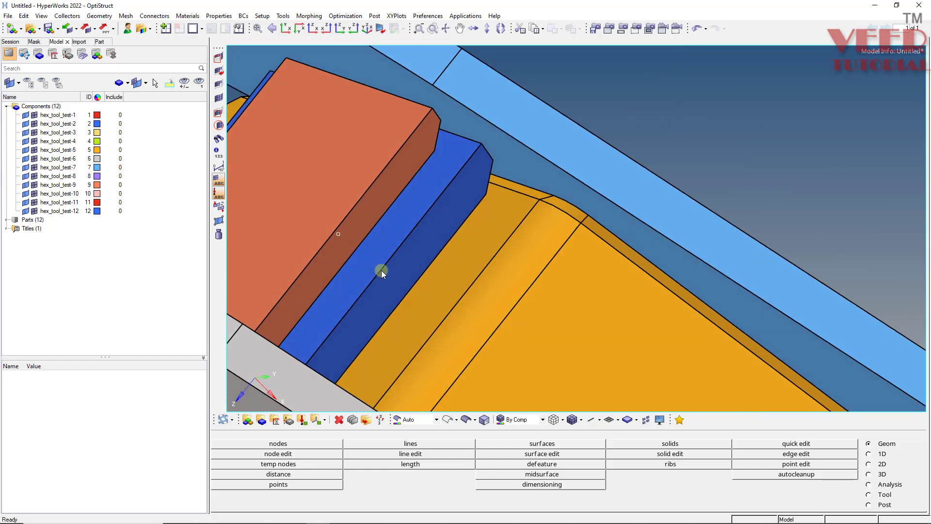
{"action": "scroll", "coordinate": [388, 218], "scroll_direction": "down", "scroll_amount": 10}
{"action": "left_click_drag", "start_coordinate": [395, 200], "coordinate": [412, 196], "text": "ctrl"}
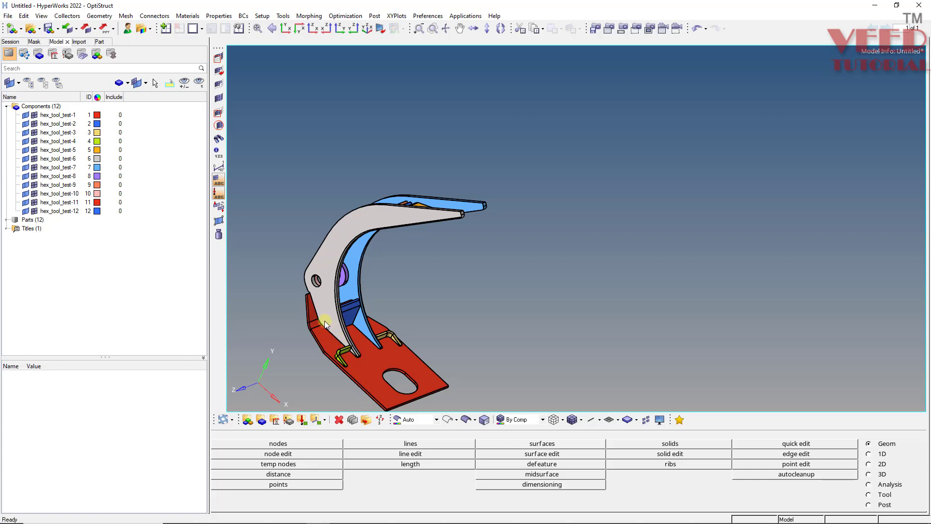
{"action": "scroll", "coordinate": [325, 321], "scroll_direction": "up", "scroll_amount": 3}
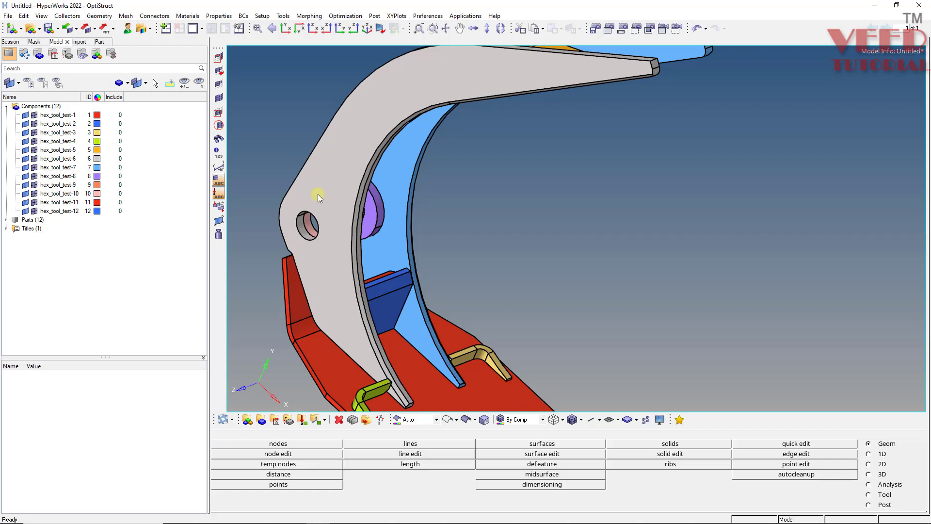
{"action": "scroll", "coordinate": [318, 193], "scroll_direction": "down", "scroll_amount": 3}
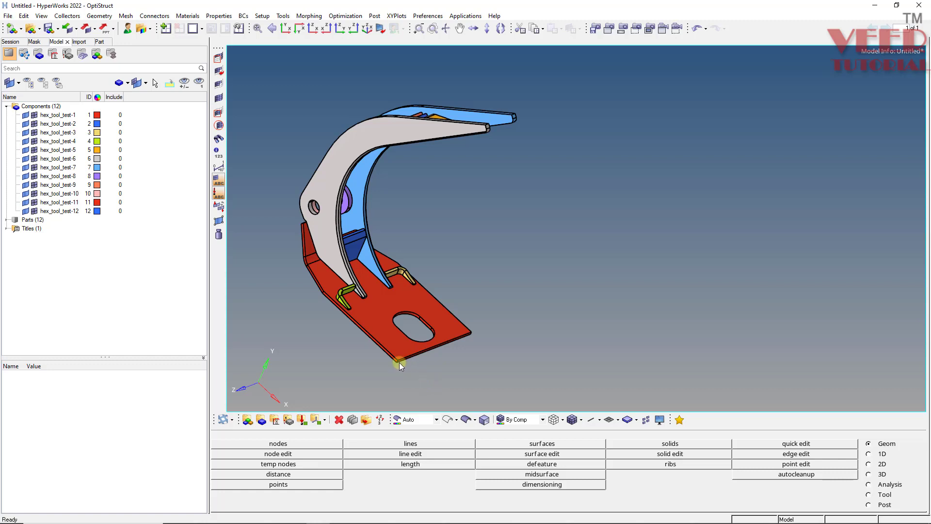
Step: Measure the base plate's thickness between two points on its corner edge
{"action": "scroll", "coordinate": [399, 362], "scroll_direction": "up", "scroll_amount": 5}
{"action": "scroll", "coordinate": [393, 347], "scroll_direction": "up", "scroll_amount": 1}
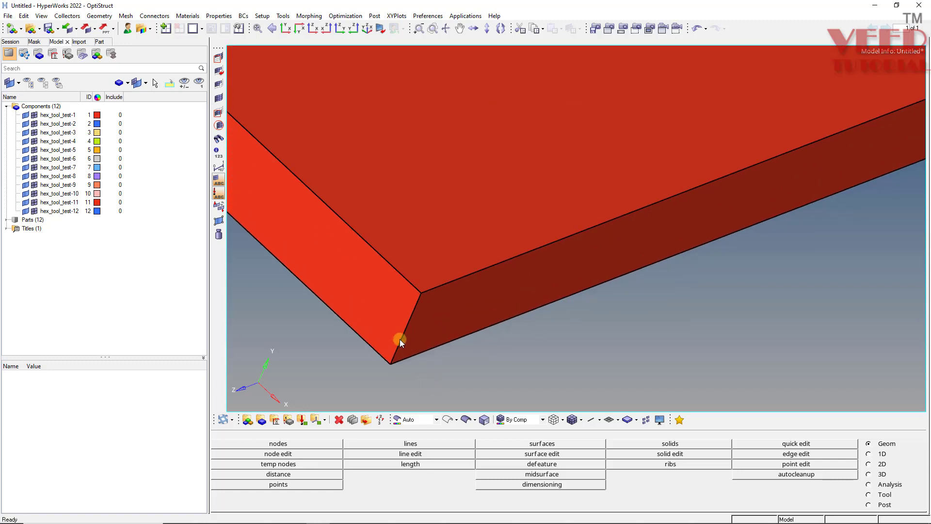
{"action": "left_click_drag", "start_coordinate": [503, 281], "coordinate": [505, 280], "text": "ctrl"}
{"action": "key", "text": "F4"}
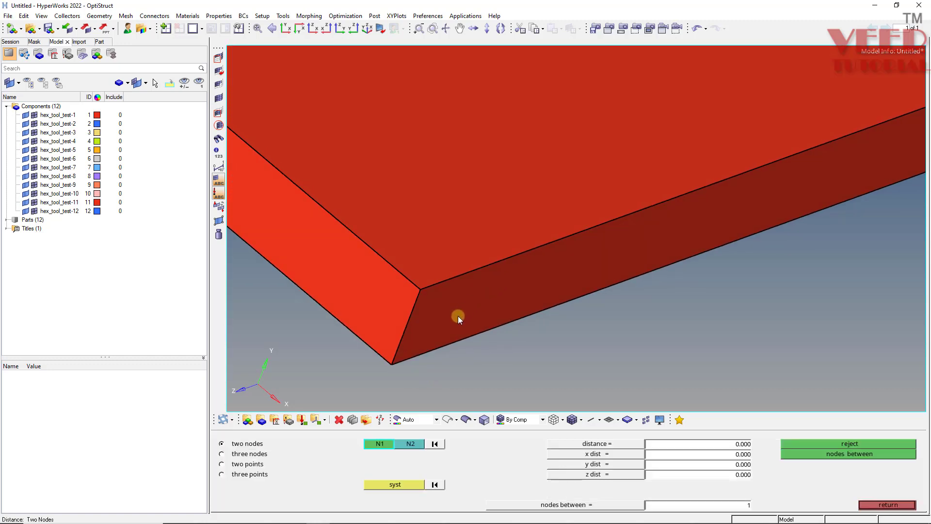
{"action": "left_click", "coordinate": [251, 465]}
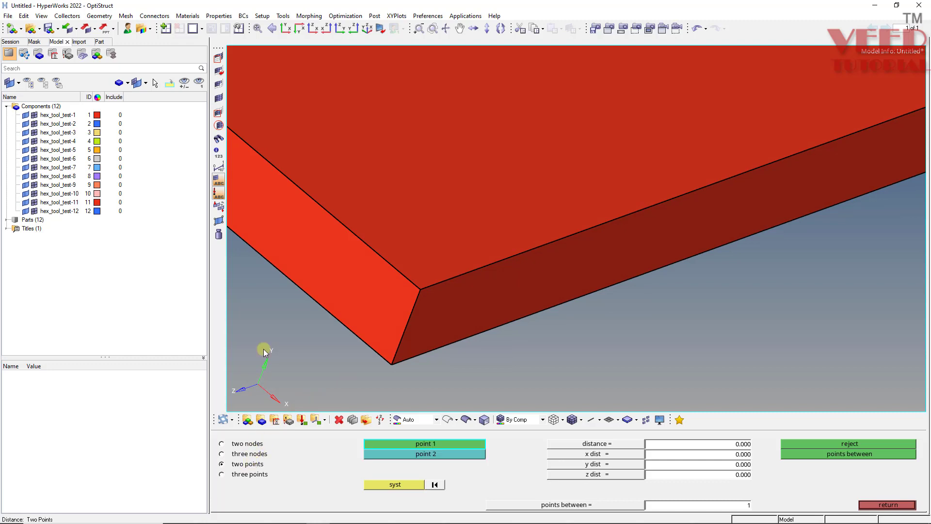
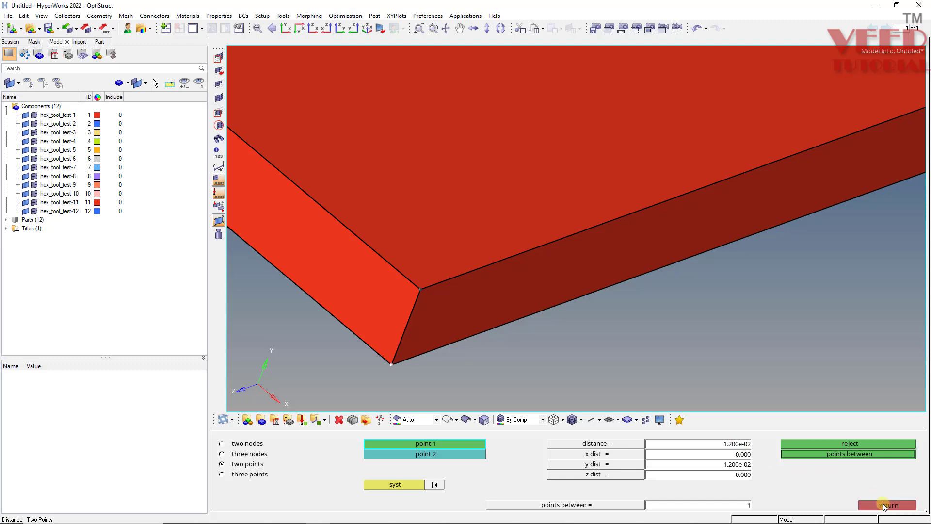
{"action": "scroll", "coordinate": [472, 306], "scroll_direction": "down", "scroll_amount": 5}
{"action": "scroll", "coordinate": [532, 291], "scroll_direction": "down", "scroll_amount": 5}
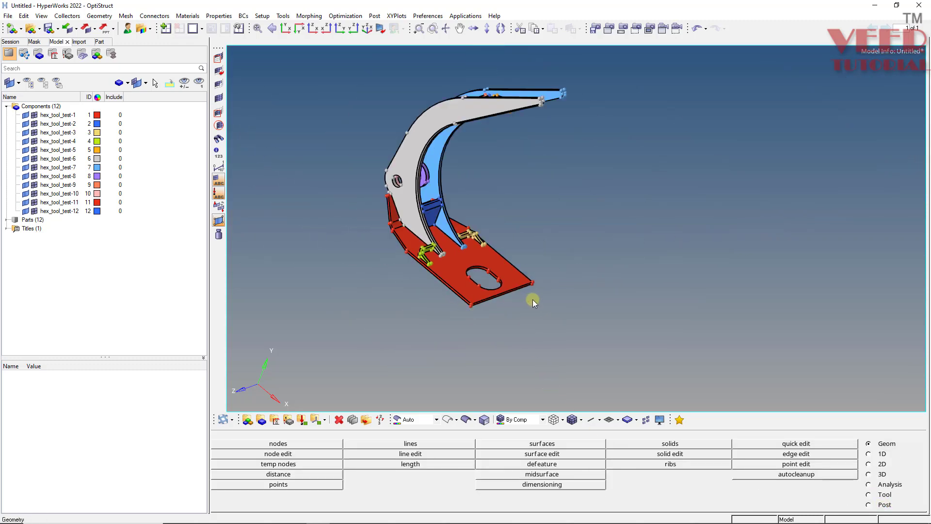
{"action": "left_click_drag", "start_coordinate": [572, 271], "coordinate": [608, 291], "text": "ctrl"}
{"action": "scroll", "coordinate": [544, 253], "scroll_direction": "up", "scroll_amount": 3}
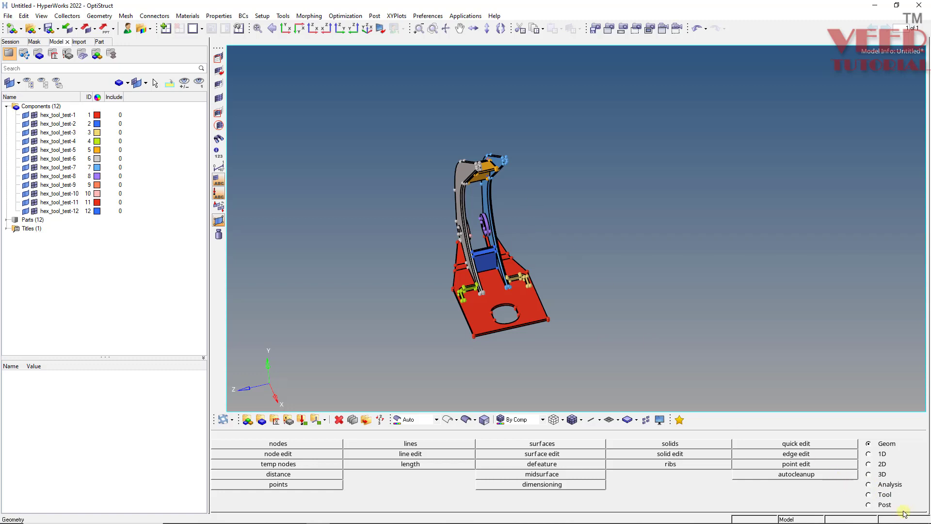
Step: Scale all components of the assembly uniformly by a factor of 1000 and fit the enlarged model in view
{"action": "left_click", "coordinate": [884, 495]}
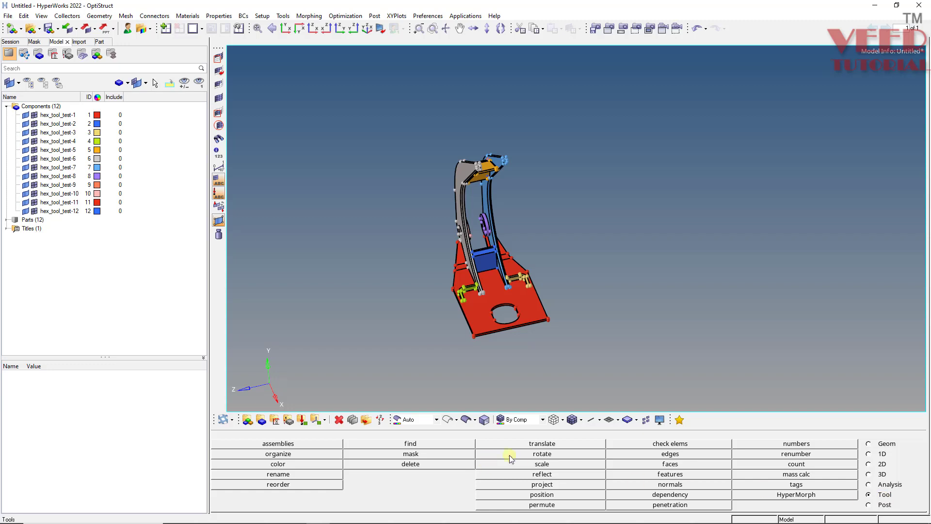
{"action": "left_click", "coordinate": [541, 464]}
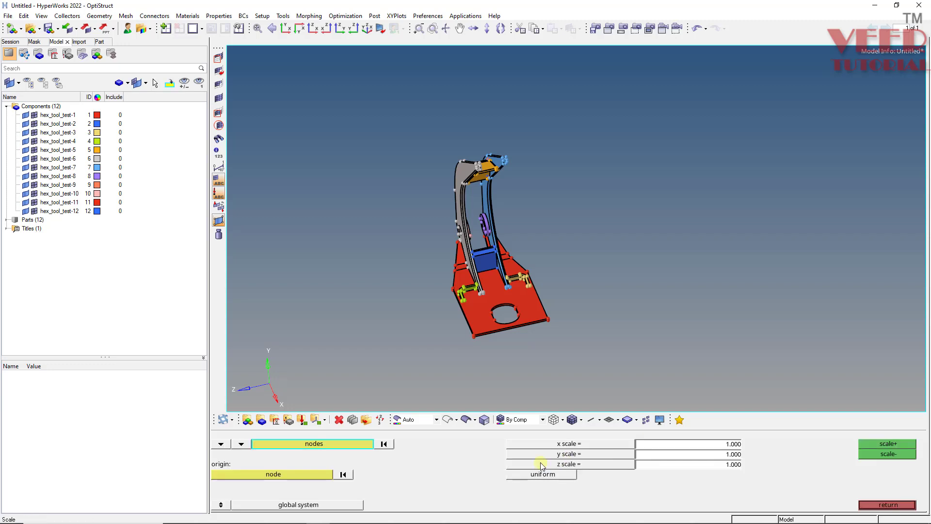
{"action": "left_click", "coordinate": [221, 444]}
{"action": "left_click", "coordinate": [283, 474]}
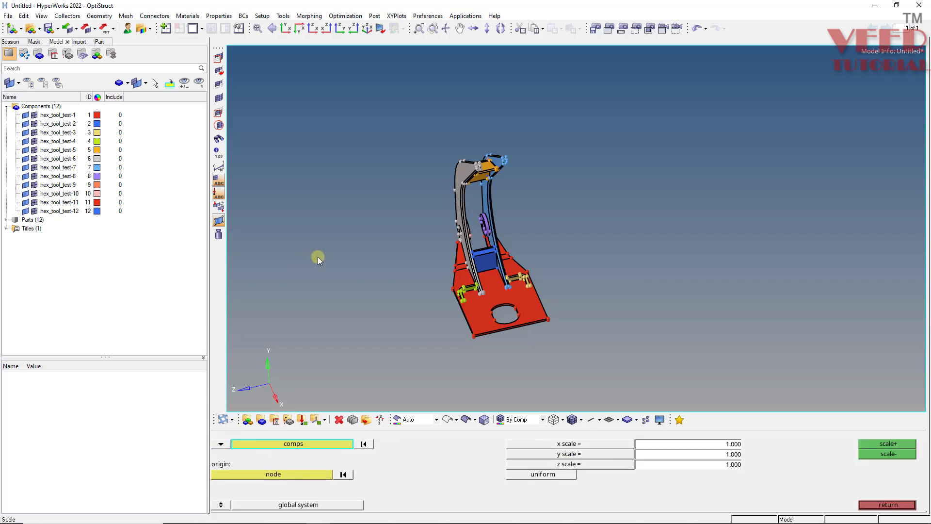
{"action": "left_click_drag", "start_coordinate": [338, 114], "coordinate": [654, 391], "text": "shift"}
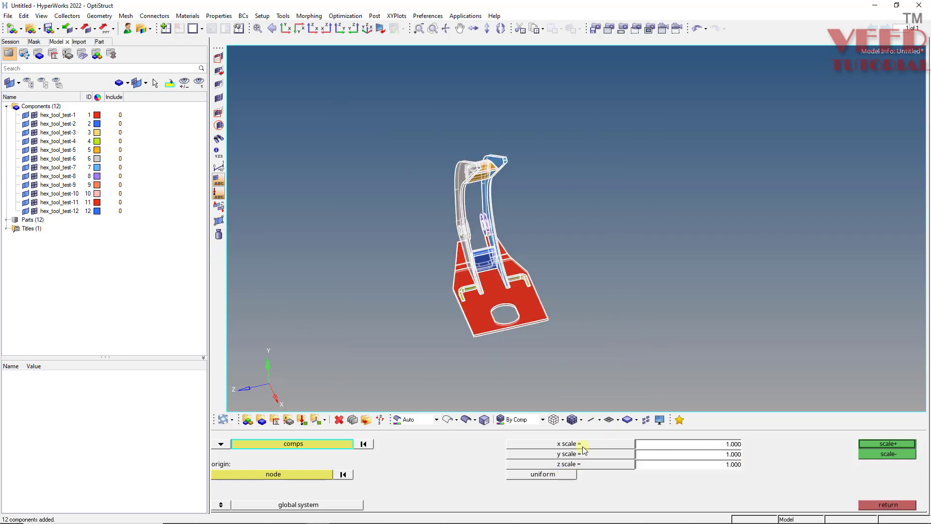
{"action": "left_click", "coordinate": [553, 474]}
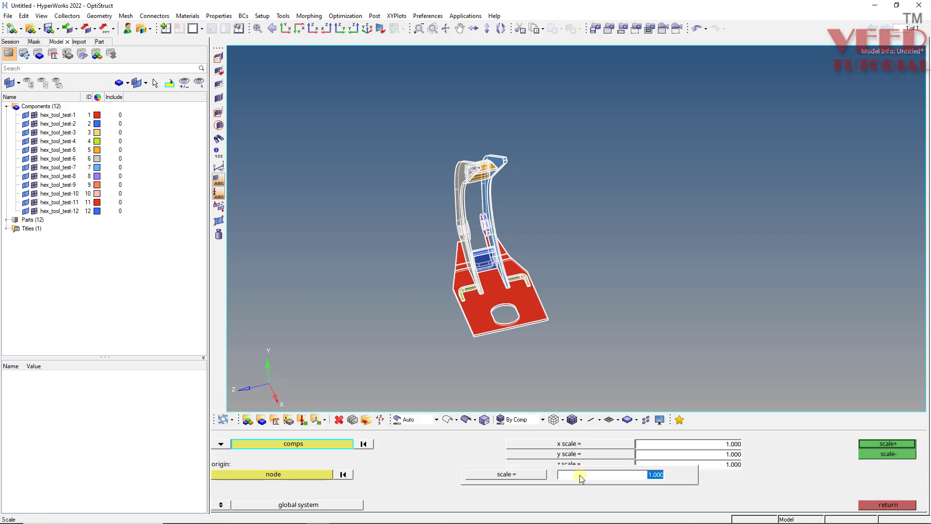
{"action": "type", "text": "1000"}
{"action": "key", "text": "Return"}
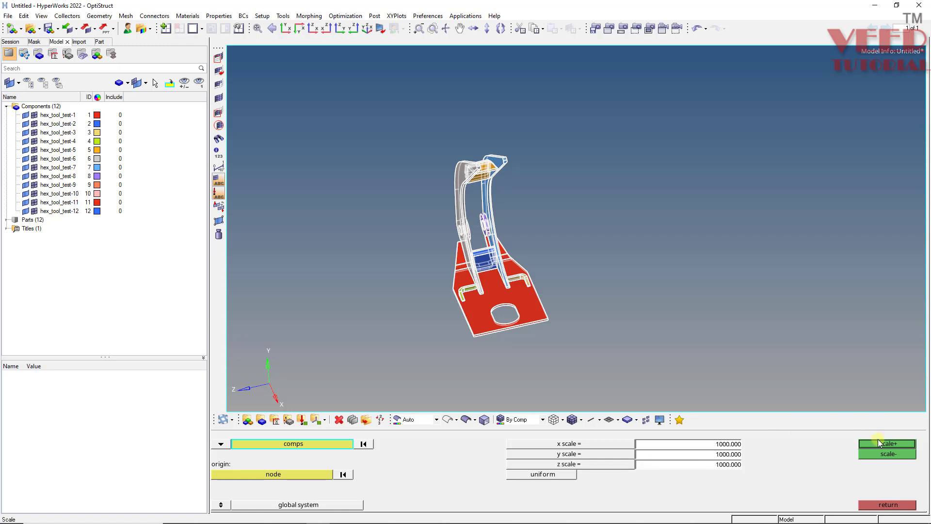
{"action": "left_click", "coordinate": [879, 443]}
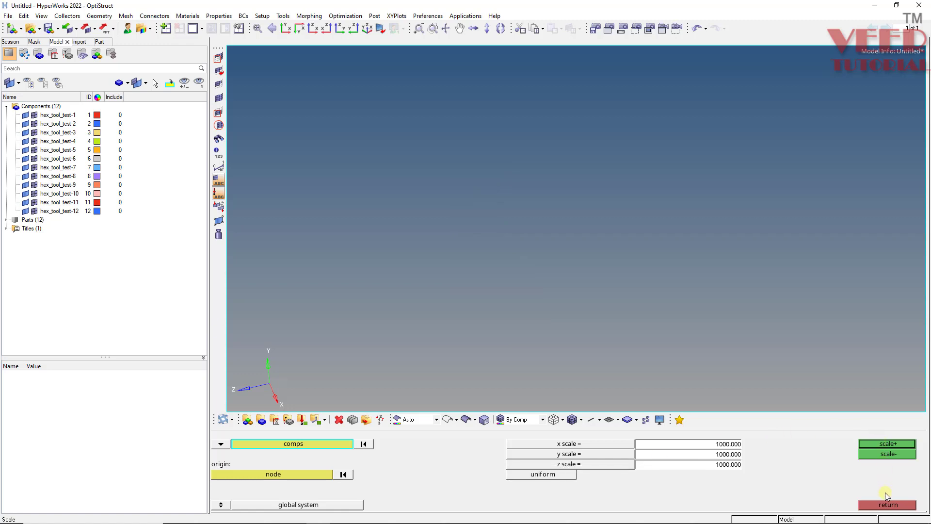
{"action": "left_click", "coordinate": [892, 506]}
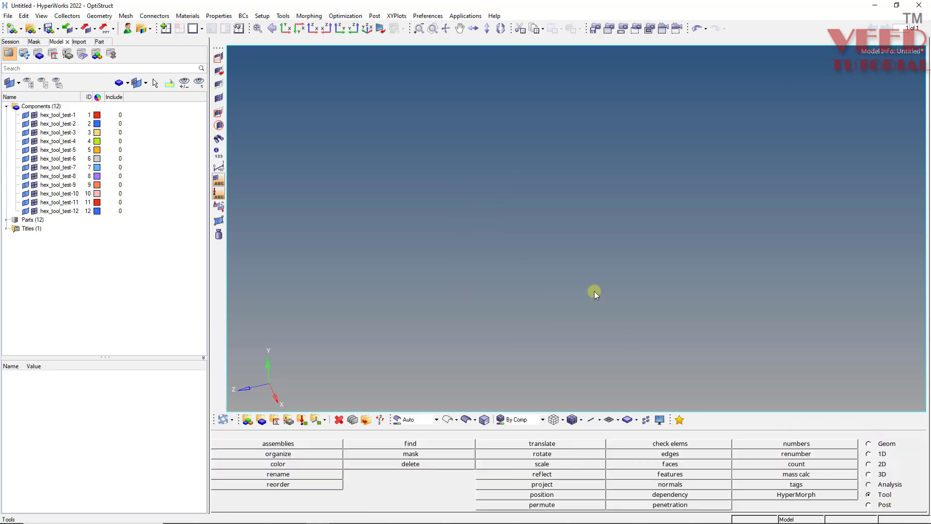
{"action": "key", "text": "f"}
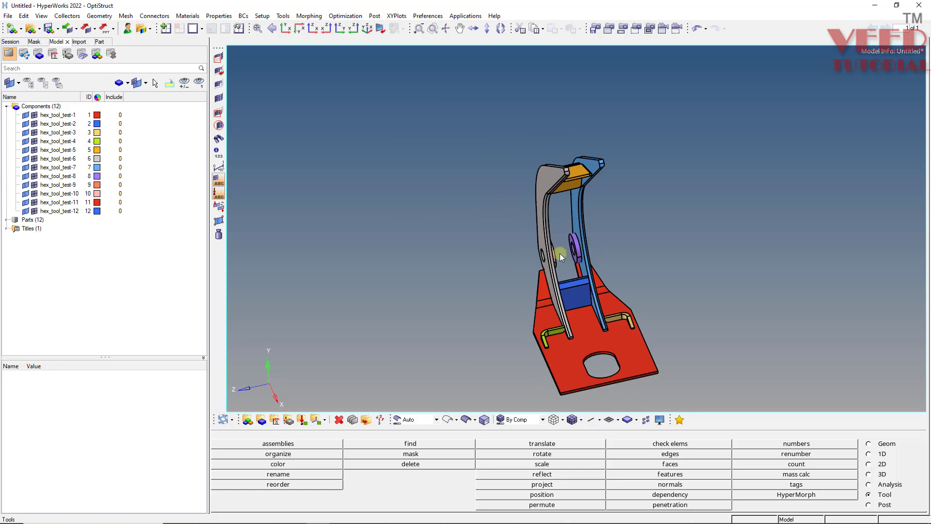
Step: Measure the scaled base plate's thickness between the two end points of its corner edge
{"action": "scroll", "coordinate": [554, 325], "scroll_direction": "up", "scroll_amount": 10}
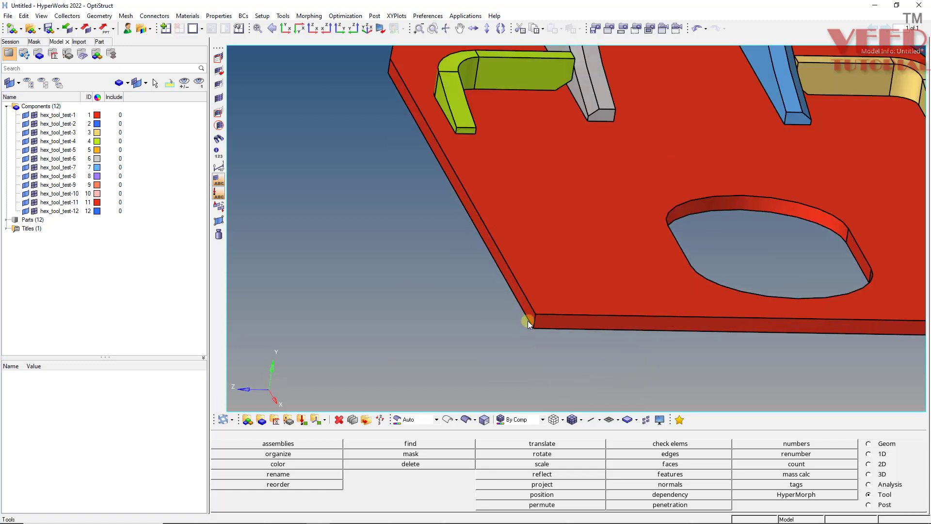
{"action": "scroll", "coordinate": [465, 289], "scroll_direction": "down", "scroll_amount": 2}
{"action": "key", "text": "F4"}
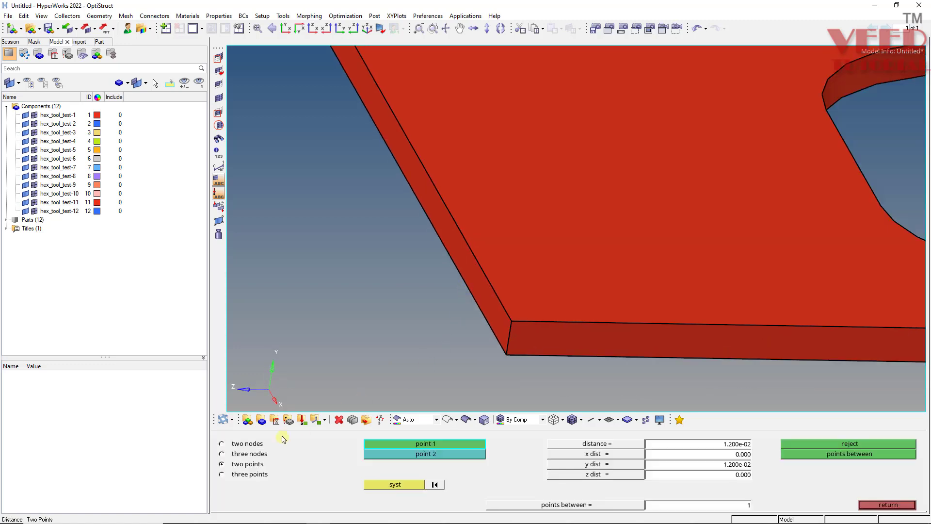
{"action": "left_click", "coordinate": [511, 354]}
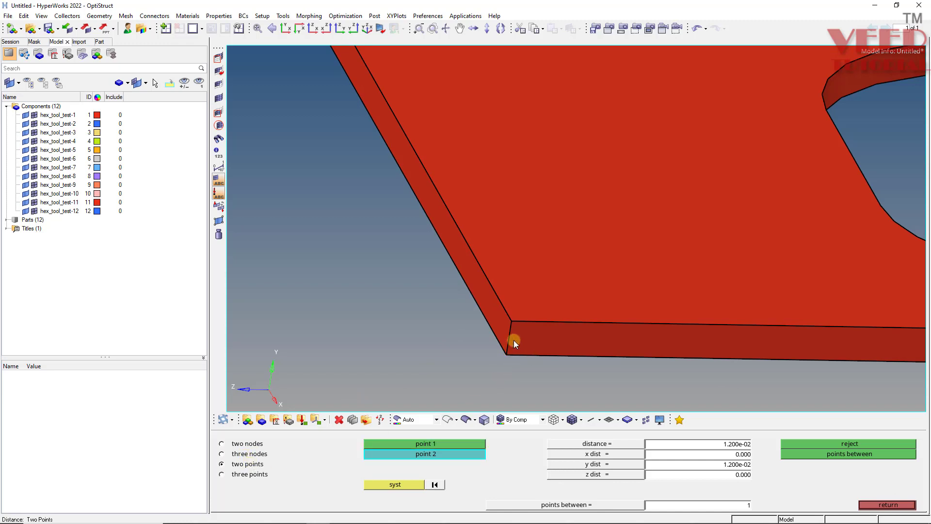
{"action": "left_click", "coordinate": [514, 324]}
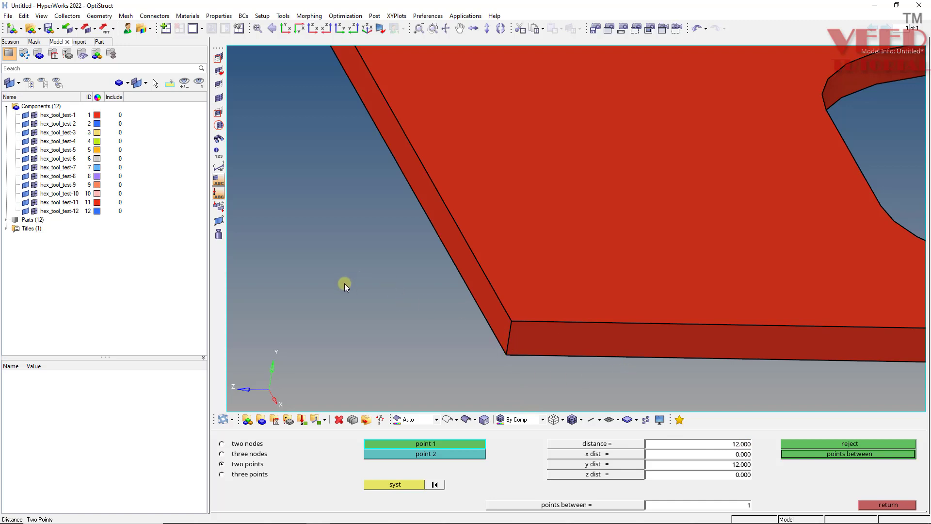
{"action": "scroll", "coordinate": [344, 283], "scroll_direction": "down", "scroll_amount": 5}
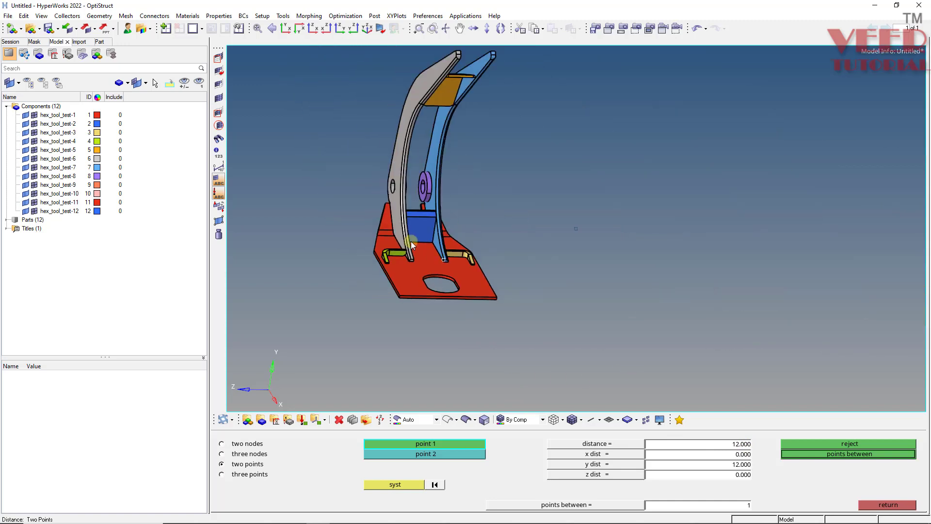
{"action": "left_click_drag", "start_coordinate": [411, 241], "coordinate": [560, 260], "text": "ctrl"}
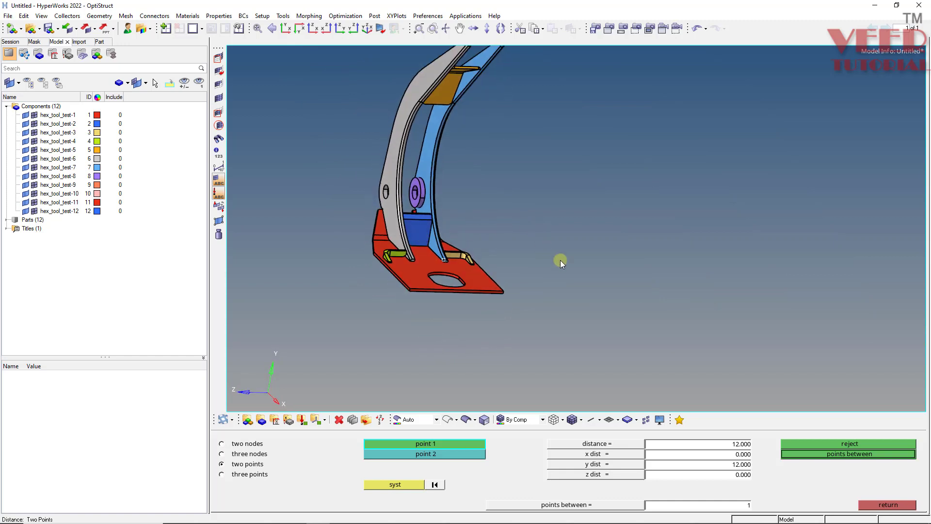
{"action": "left_click", "coordinate": [887, 505]}
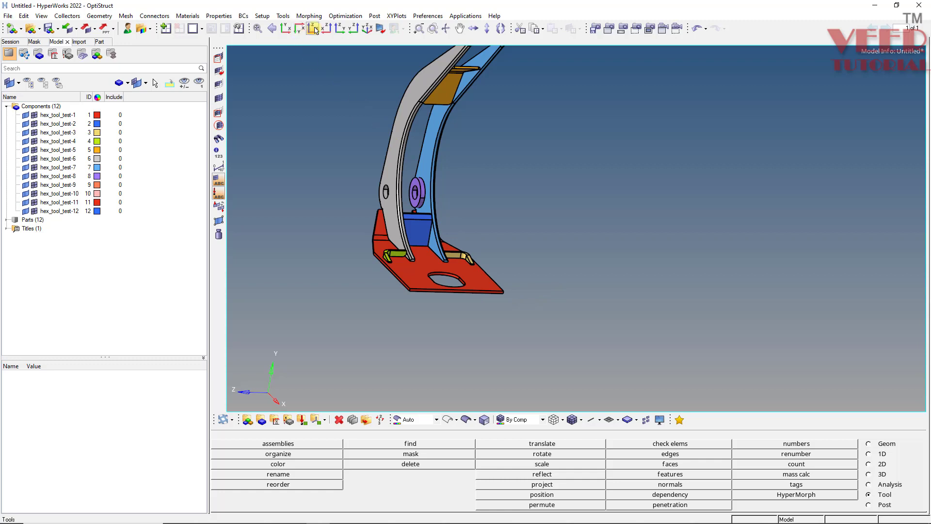
Step: Examine the overall layout of the scaled assembly from the front and at an angle
{"action": "left_click", "coordinate": [329, 32]}
{"action": "scroll", "coordinate": [358, 204], "scroll_direction": "down", "scroll_amount": 2}
{"action": "left_click_drag", "start_coordinate": [407, 225], "coordinate": [379, 168], "text": "ctrl"}
{"action": "scroll", "coordinate": [511, 257], "scroll_direction": "up", "scroll_amount": 3}
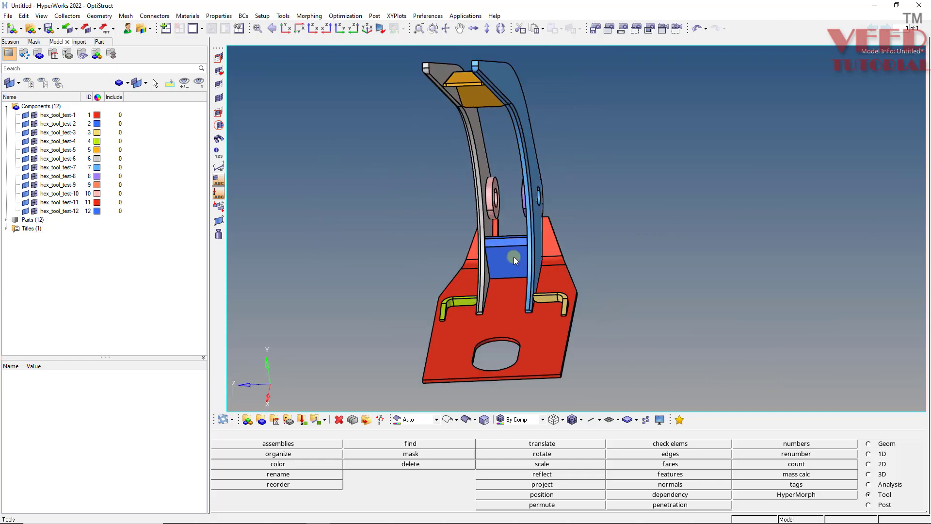
{"action": "left_click_drag", "start_coordinate": [513, 257], "coordinate": [484, 190], "text": "ctrl"}
{"action": "scroll", "coordinate": [485, 191], "scroll_direction": "down", "scroll_amount": 2}
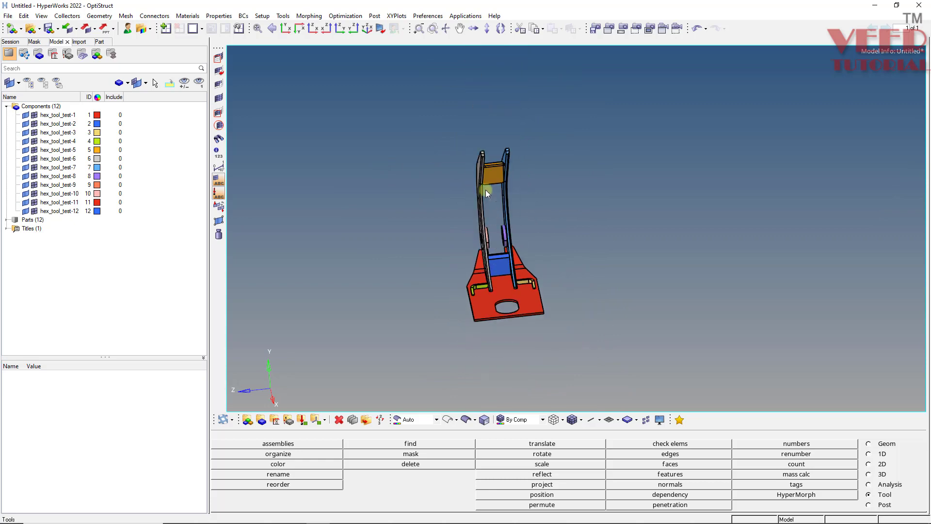
{"action": "scroll", "coordinate": [484, 190], "scroll_direction": "up", "scroll_amount": 4}
{"action": "left_click_drag", "start_coordinate": [532, 149], "coordinate": [478, 158], "text": "ctrl"}
{"action": "scroll", "coordinate": [470, 146], "scroll_direction": "down", "scroll_amount": 2}
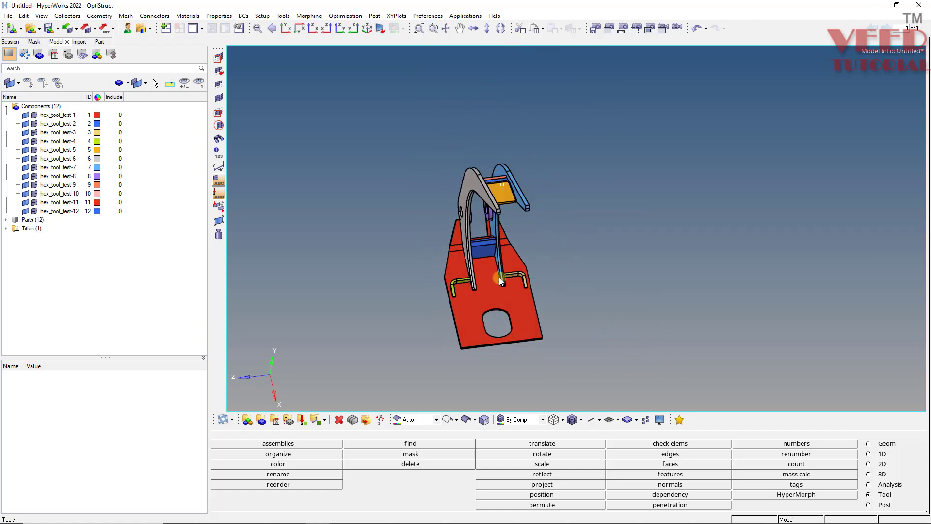
{"action": "scroll", "coordinate": [496, 252], "scroll_direction": "up", "scroll_amount": 3}
{"action": "scroll", "coordinate": [429, 234], "scroll_direction": "down", "scroll_amount": 3}
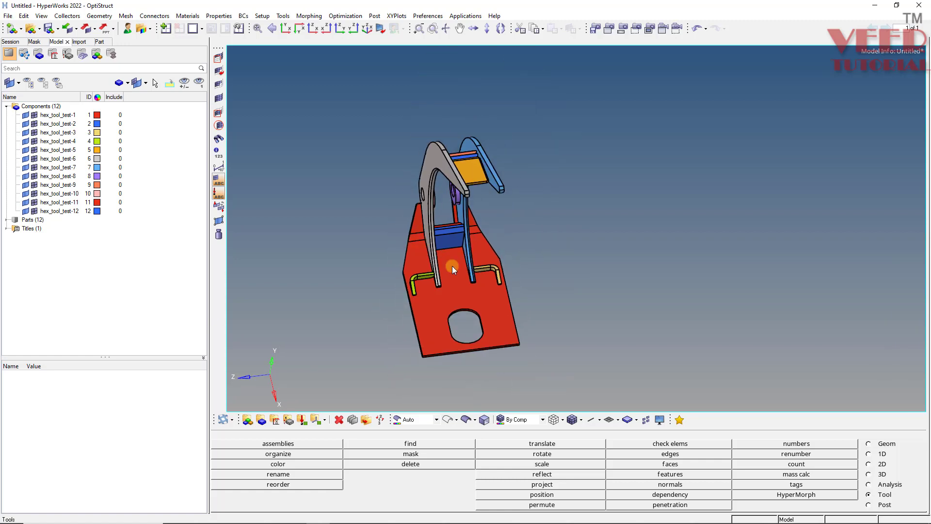
{"action": "right_click_drag", "start_coordinate": [452, 266], "coordinate": [464, 302], "text": "ctrl"}
{"action": "left_click_drag", "start_coordinate": [464, 302], "coordinate": [455, 257], "text": "ctrl"}
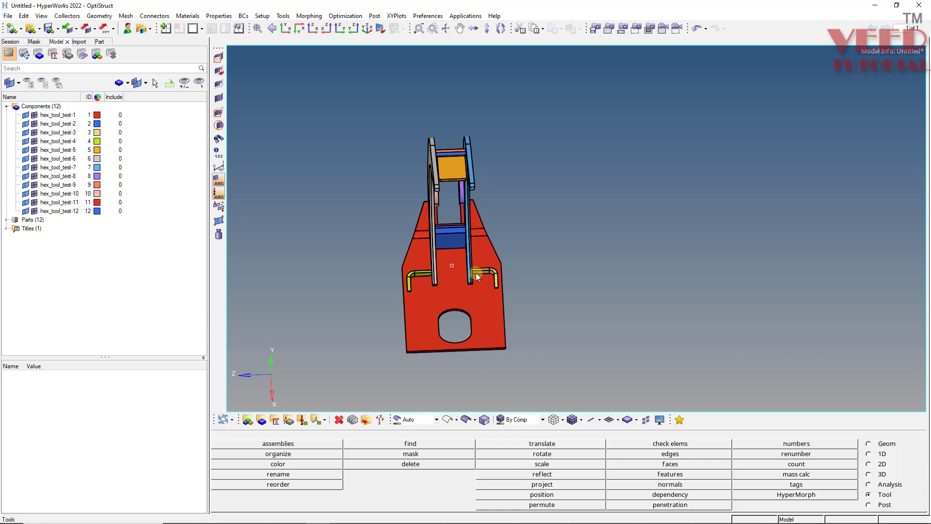
Step: Inspect where the side arms, blue cross plate and bent brackets meet the base plate
{"action": "scroll", "coordinate": [479, 277], "scroll_direction": "up", "scroll_amount": 3}
{"action": "left_click_drag", "start_coordinate": [474, 270], "coordinate": [499, 325], "text": "ctrl"}
{"action": "scroll", "coordinate": [498, 325], "scroll_direction": "down", "scroll_amount": 2}
{"action": "left_click_drag", "start_coordinate": [447, 310], "coordinate": [405, 202], "text": "ctrl"}
{"action": "scroll", "coordinate": [354, 181], "scroll_direction": "up", "scroll_amount": 3}
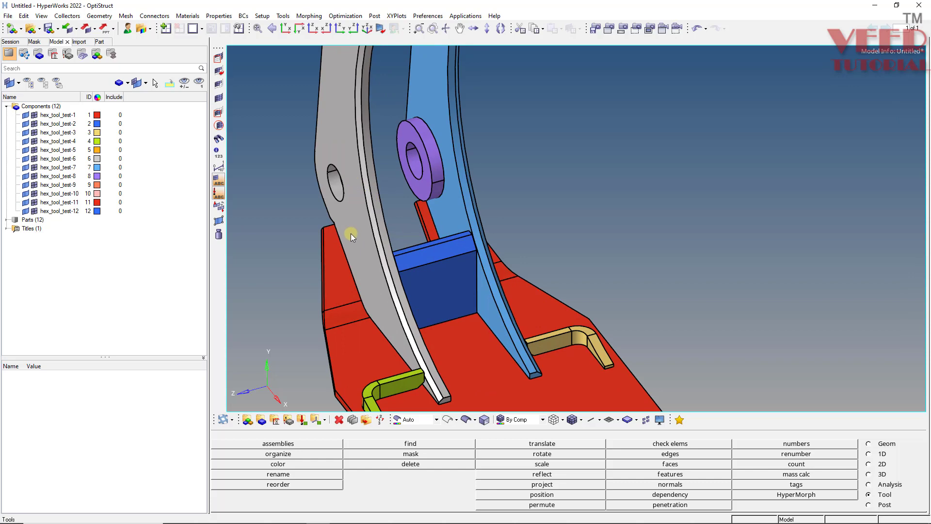
{"action": "mouse_move", "coordinate": [350, 233]}
{"action": "left_mouse_down", "text": "ctrl"}
{"action": "mouse_move", "coordinate": [543, 310]}
{"action": "mouse_move", "coordinate": [411, 255]}
{"action": "mouse_move", "coordinate": [406, 297]}
{"action": "mouse_move", "coordinate": [382, 320]}
{"action": "left_mouse_up", "text": "ctrl"}
{"action": "scroll", "coordinate": [406, 303], "scroll_direction": "down", "scroll_amount": 2}
{"action": "scroll", "coordinate": [393, 314], "scroll_direction": "up", "scroll_amount": 3}
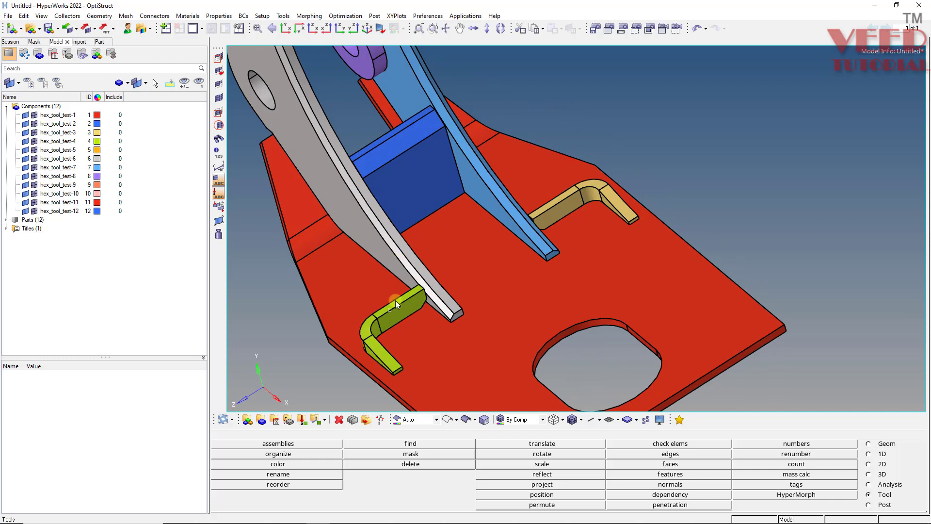
{"action": "left_click_drag", "start_coordinate": [394, 226], "coordinate": [388, 266], "text": "ctrl"}
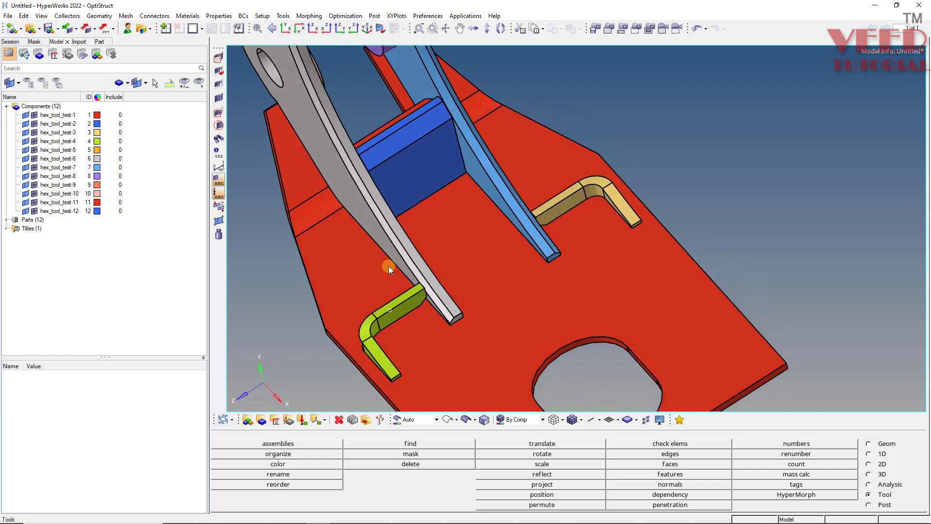
{"action": "scroll", "coordinate": [385, 306], "scroll_direction": "down", "scroll_amount": 2}
{"action": "scroll", "coordinate": [505, 264], "scroll_direction": "up", "scroll_amount": 4}
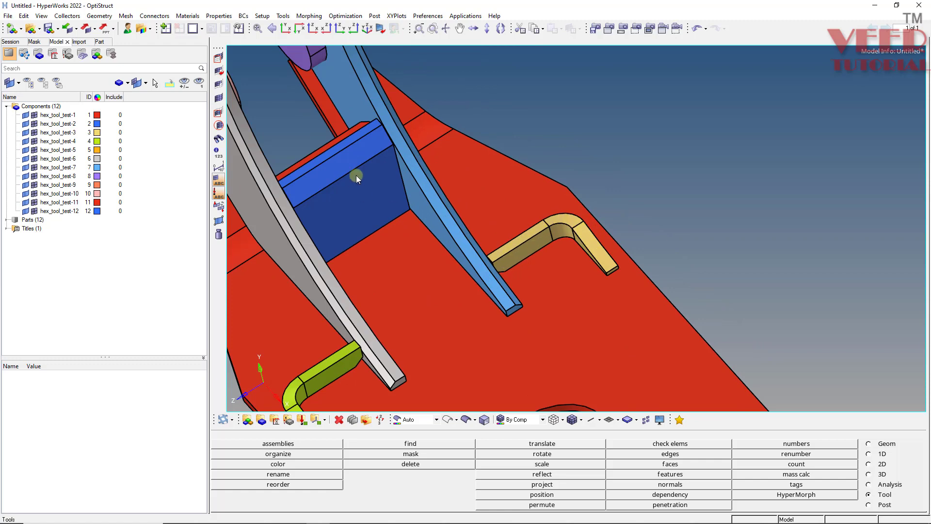
{"action": "left_click_drag", "start_coordinate": [353, 166], "coordinate": [537, 222], "text": "ctrl"}
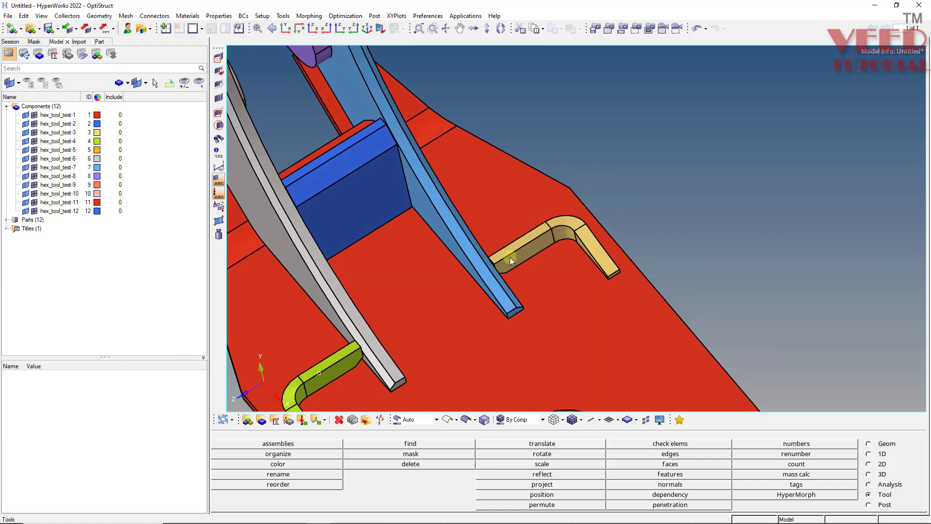
Step: Inspect the upper cross plates between the side arms and recheck the bent brackets on the base plate
{"action": "scroll", "coordinate": [367, 255], "scroll_direction": "down", "scroll_amount": 3}
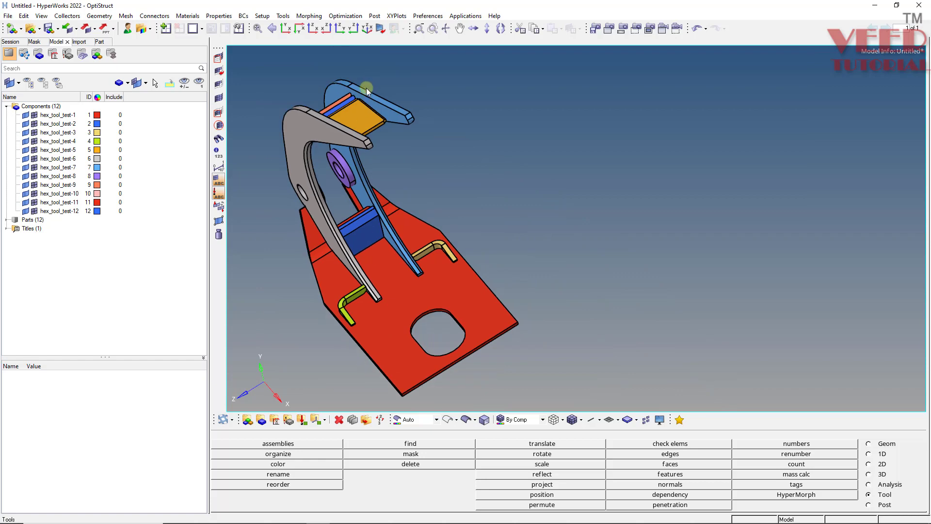
{"action": "scroll", "coordinate": [344, 142], "scroll_direction": "up", "scroll_amount": 4}
{"action": "scroll", "coordinate": [391, 164], "scroll_direction": "up", "scroll_amount": 2}
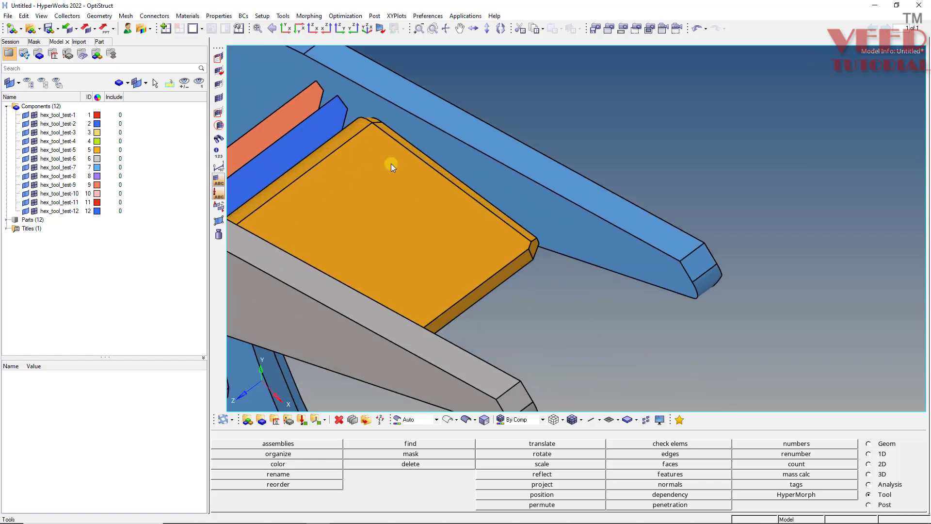
{"action": "scroll", "coordinate": [393, 178], "scroll_direction": "down", "scroll_amount": 5}
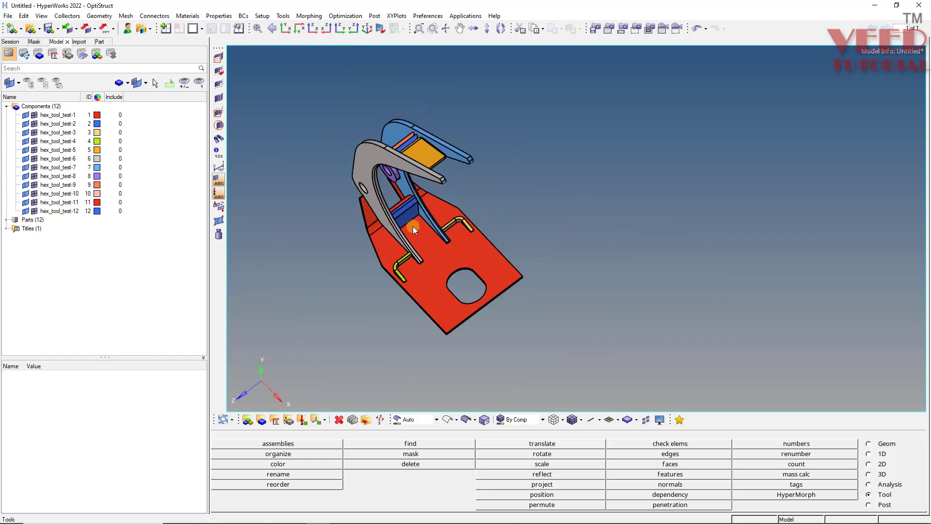
{"action": "scroll", "coordinate": [411, 228], "scroll_direction": "up", "scroll_amount": 3}
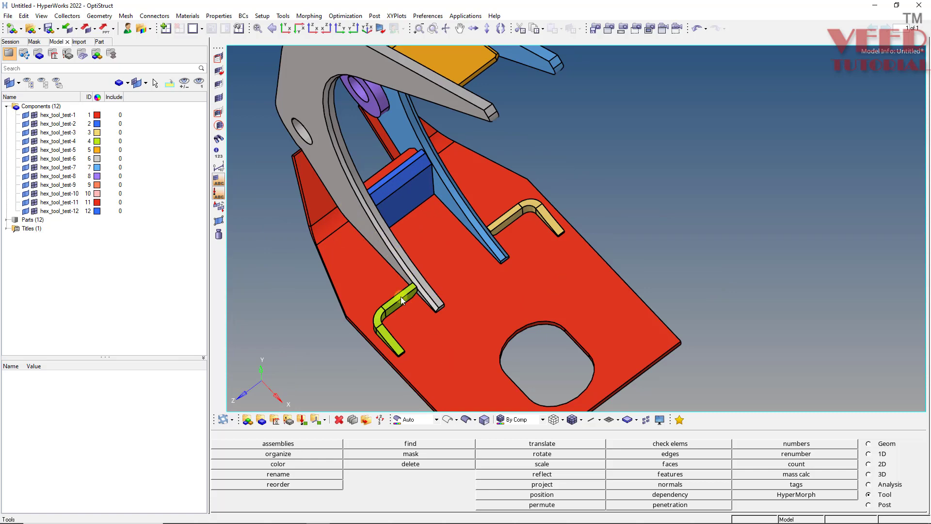
{"action": "scroll", "coordinate": [406, 304], "scroll_direction": "down", "scroll_amount": 3}
{"action": "left_click_drag", "start_coordinate": [406, 304], "coordinate": [434, 314], "text": "ctrl"}
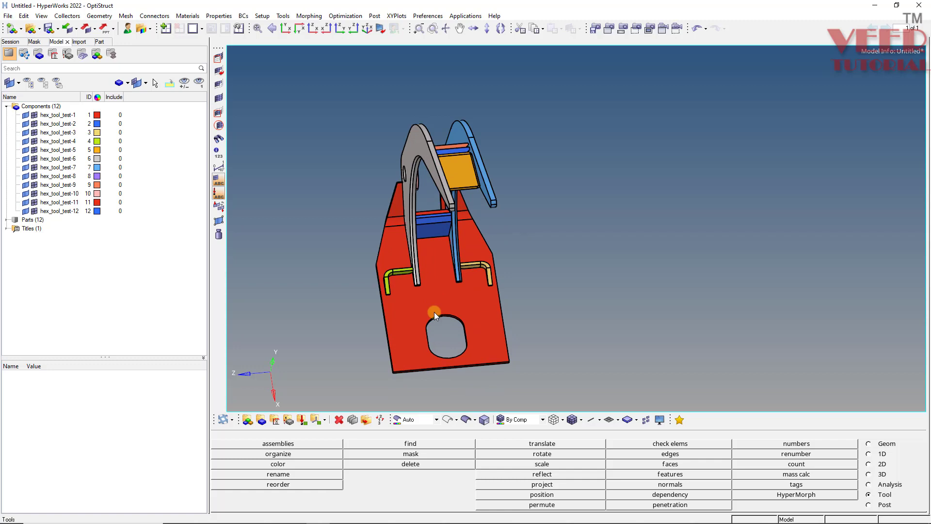
{"action": "left_click", "coordinate": [877, 445]}
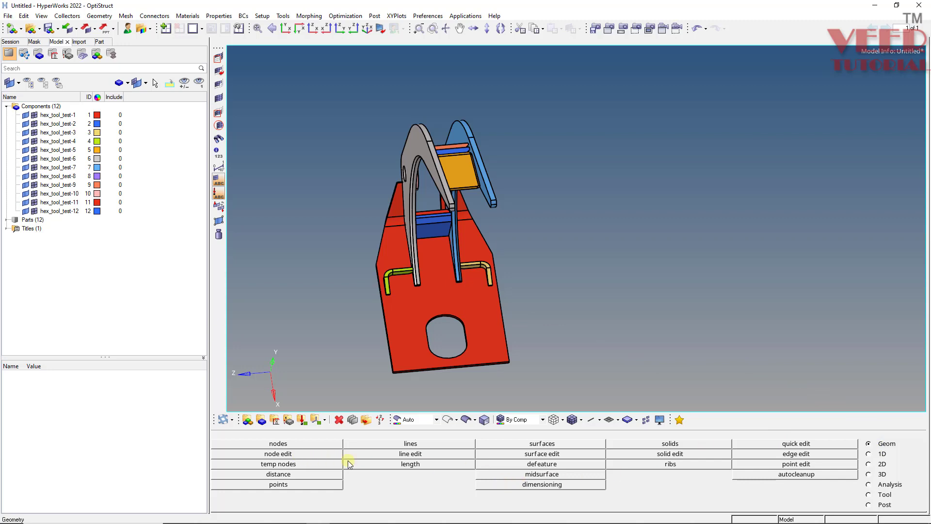
{"action": "left_click", "coordinate": [541, 453]}
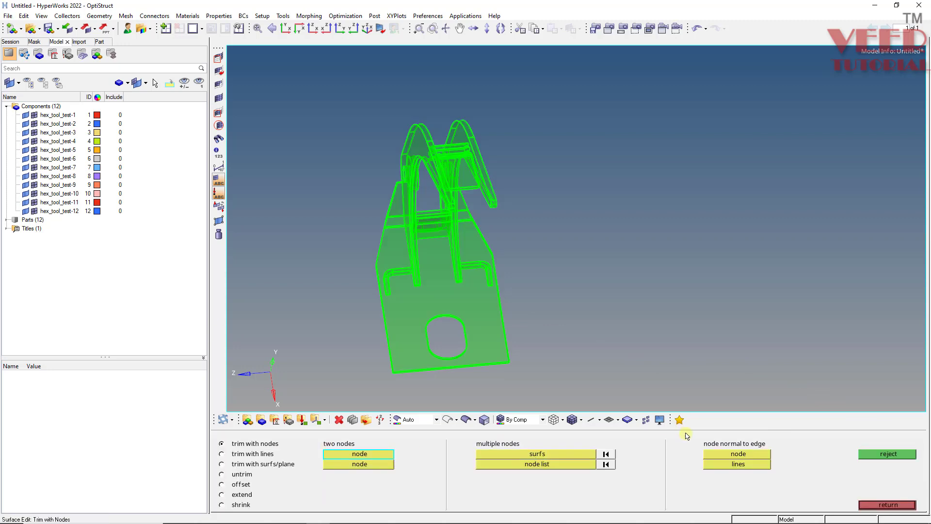
{"action": "left_click", "coordinate": [887, 505]}
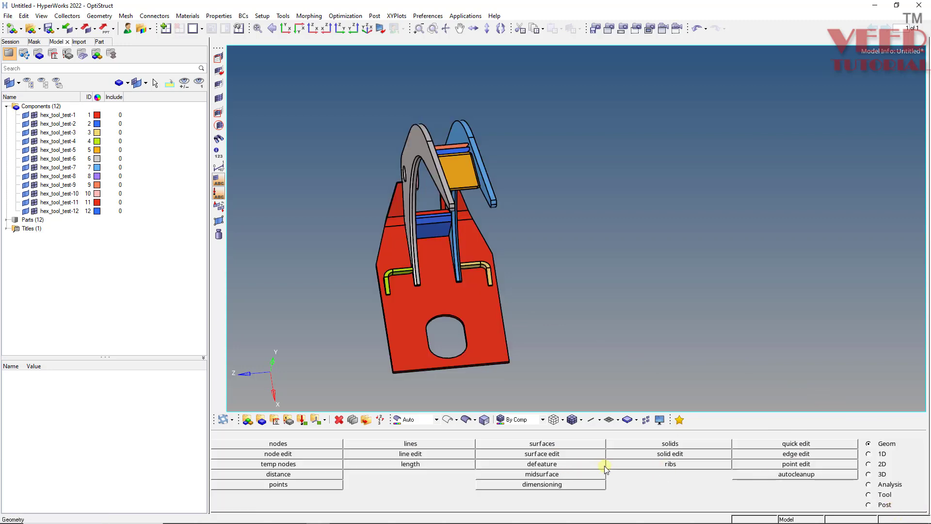
{"action": "left_click", "coordinate": [669, 454]}
{"action": "left_click", "coordinate": [856, 504]}
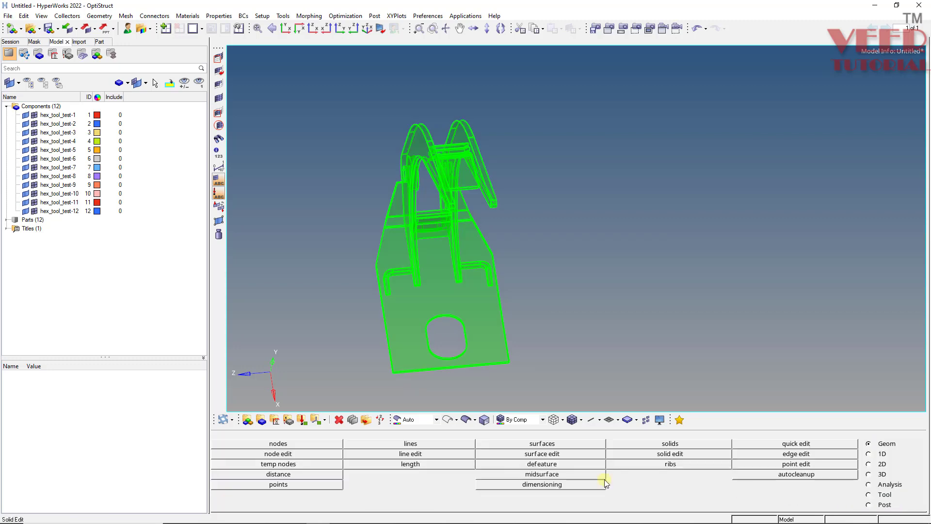
Step: View the solid map options among the 3D tools and the ruled surface options among the 2D tools, closing each
{"action": "left_click", "coordinate": [868, 474]}
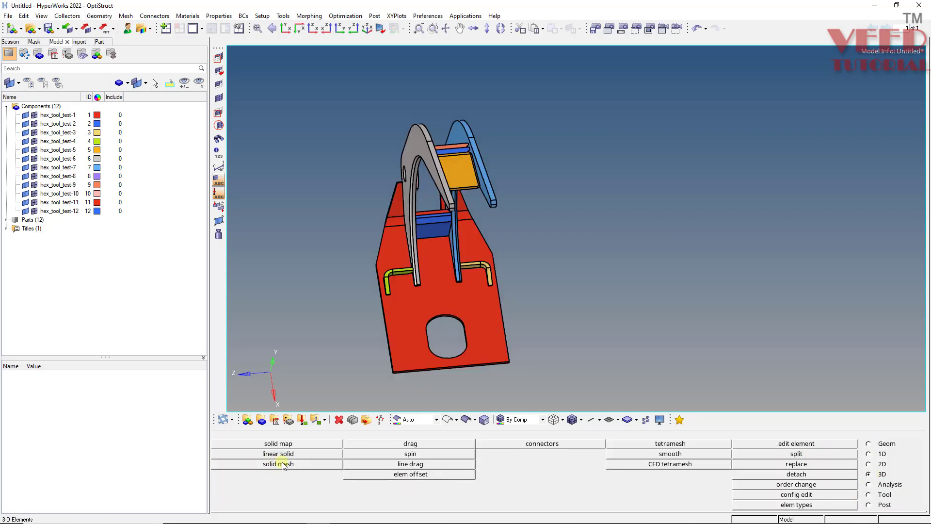
{"action": "left_click", "coordinate": [286, 444]}
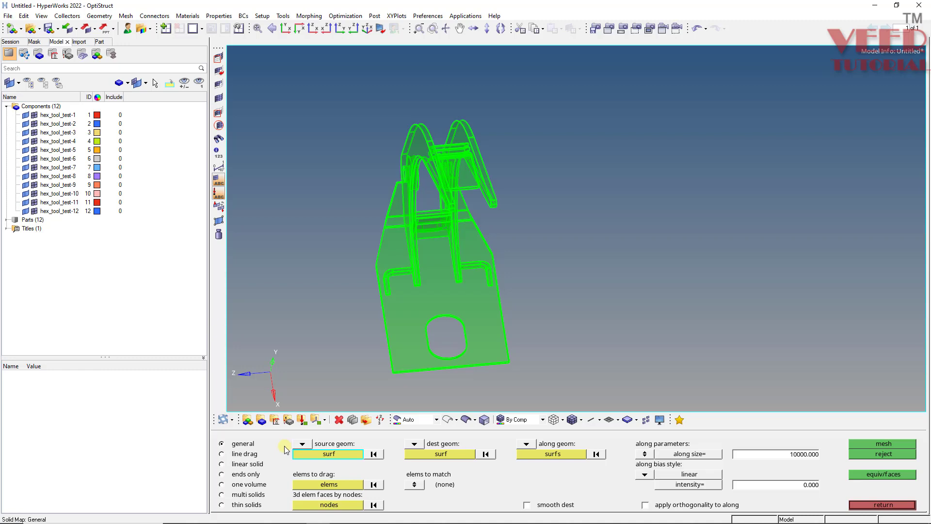
{"action": "left_click", "coordinate": [874, 506]}
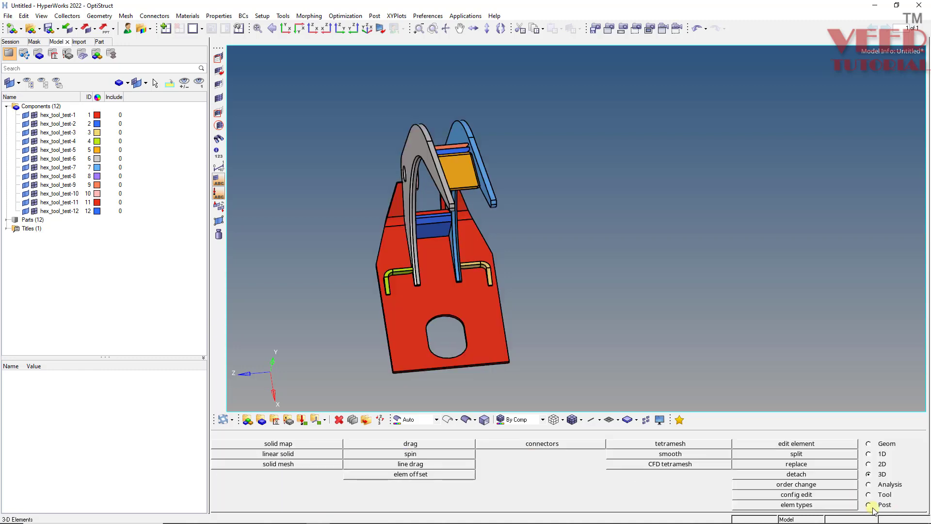
{"action": "left_click", "coordinate": [880, 464]}
{"action": "left_click", "coordinate": [438, 448]}
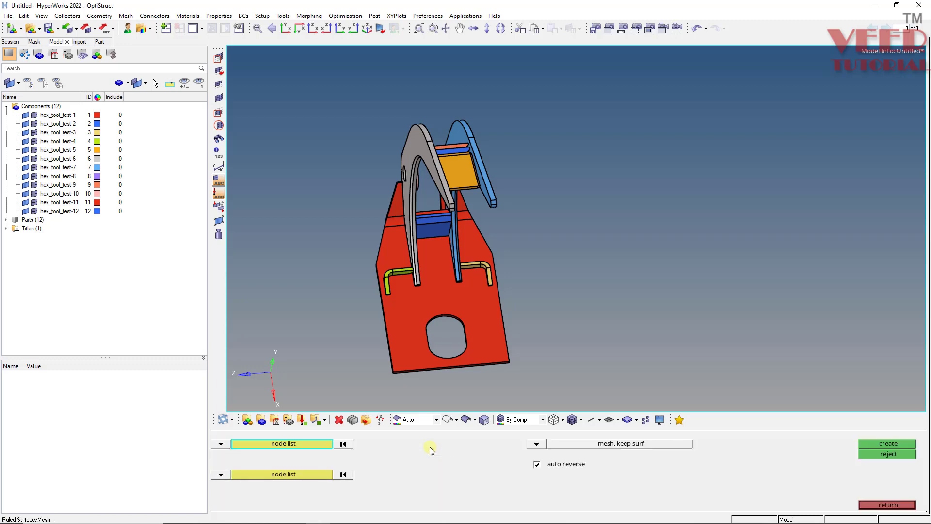
{"action": "left_click", "coordinate": [882, 505]}
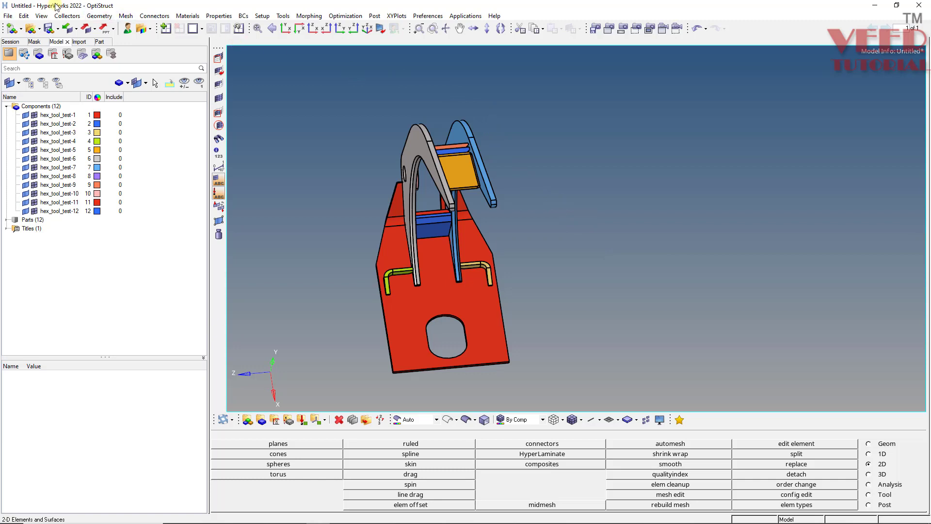
Step: Open the keyboard settings, enlarge the Key-Command Mappings window and look up the command assigned to the D key
{"action": "left_click", "coordinate": [415, 78]}
{"action": "left_click", "coordinate": [433, 18]}
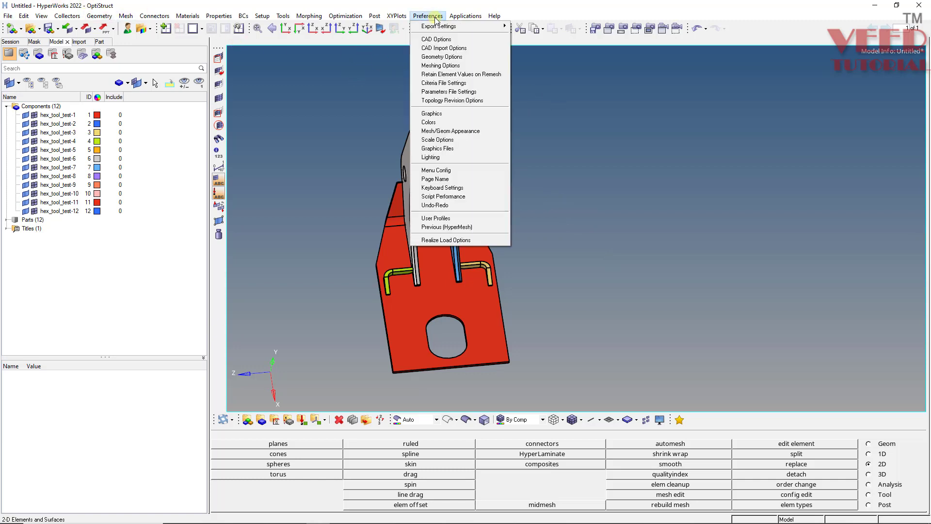
{"action": "left_click", "coordinate": [444, 188]}
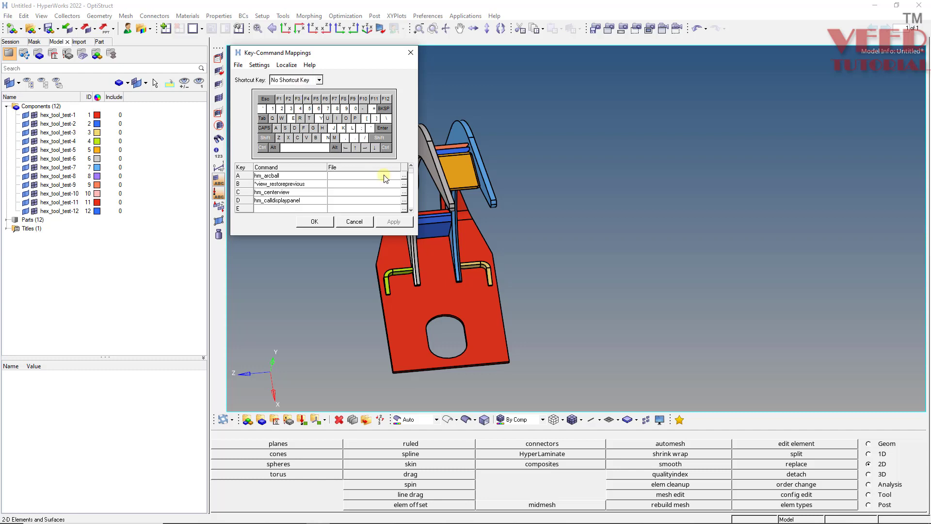
{"action": "left_click_drag", "start_coordinate": [413, 237], "coordinate": [576, 366]}
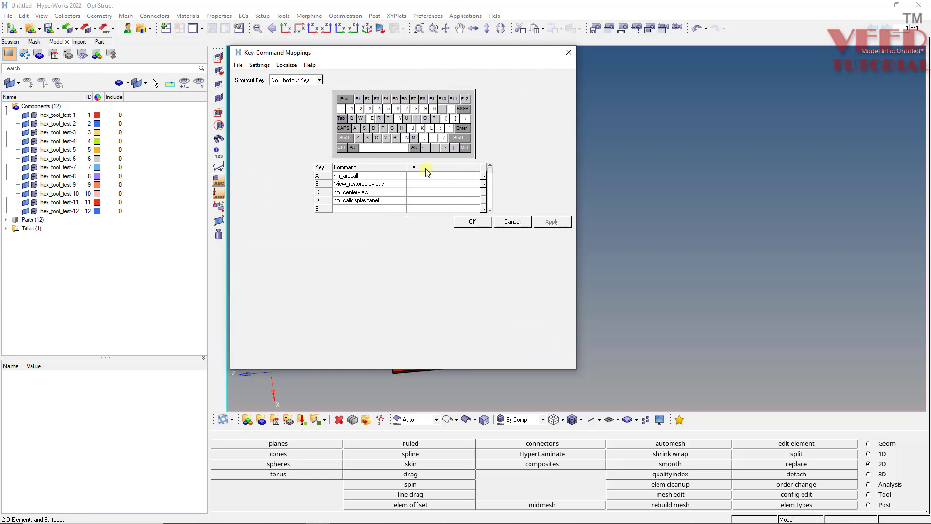
{"action": "left_click", "coordinate": [374, 129]}
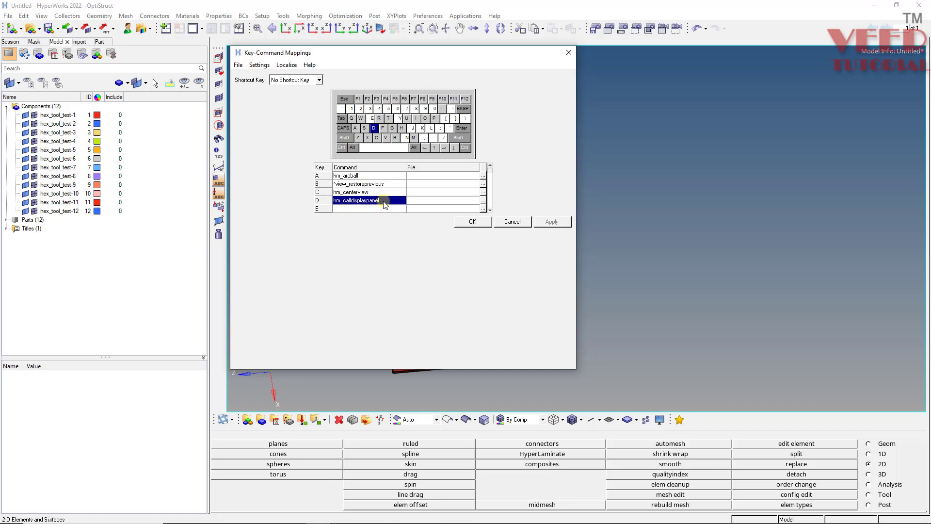
Step: Compare the Shift and No Shortcut Key mappings, and examine the command assigned to Shift+F1
{"action": "left_click", "coordinate": [306, 81]}
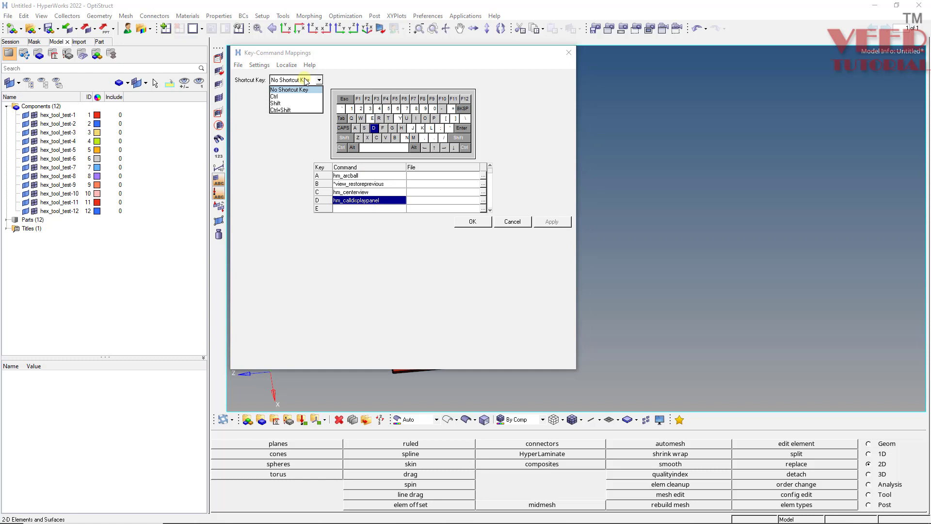
{"action": "left_click", "coordinate": [281, 103]}
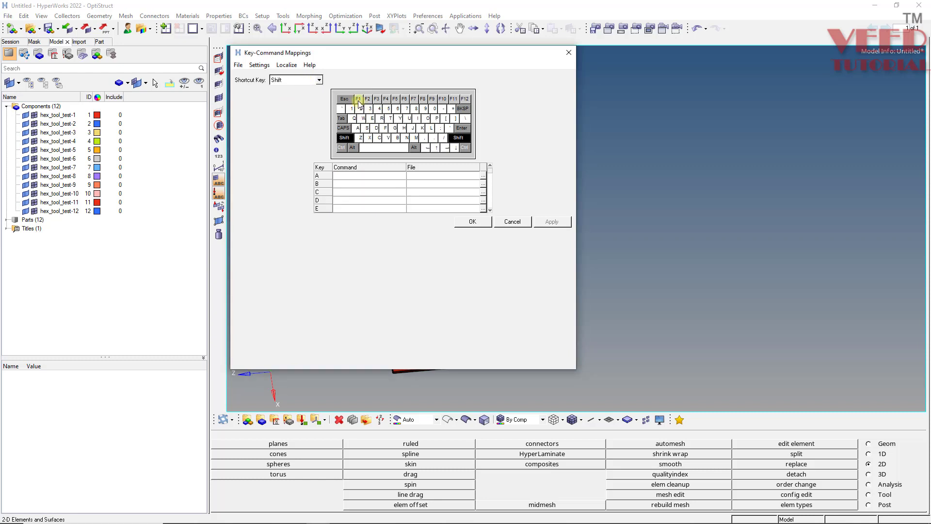
{"action": "left_click", "coordinate": [358, 100]}
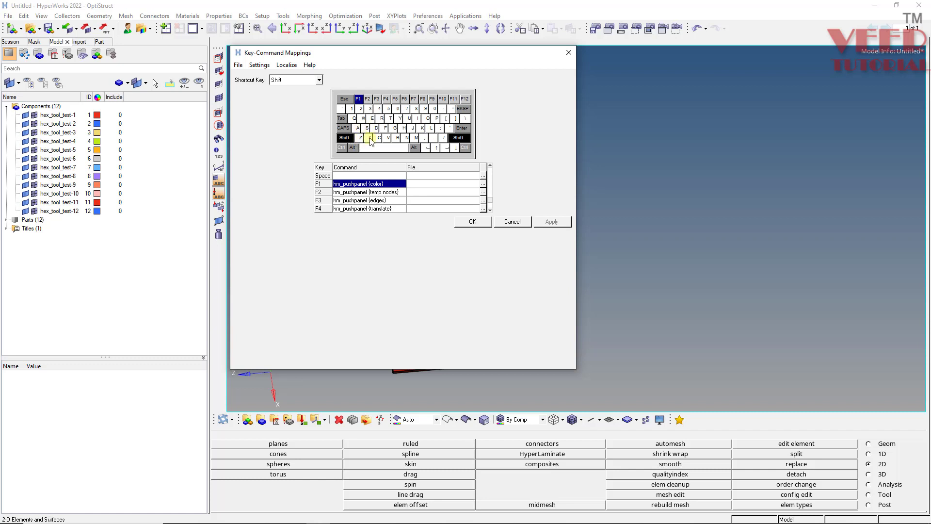
{"action": "left_click", "coordinate": [284, 80]}
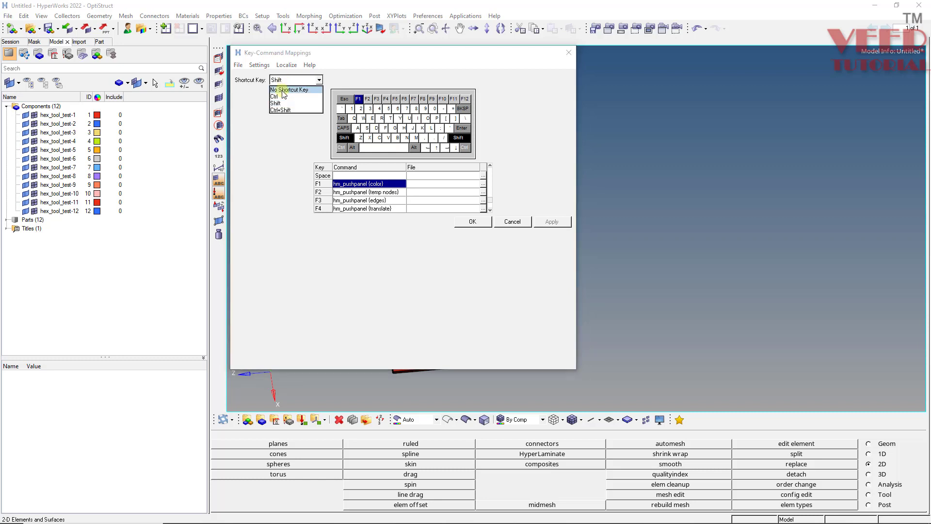
{"action": "left_click", "coordinate": [284, 90]}
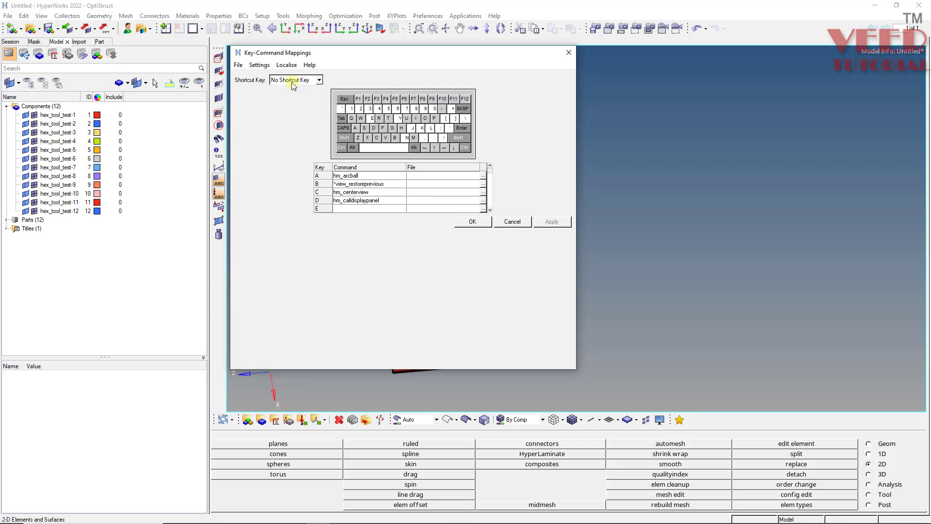
{"action": "left_click", "coordinate": [293, 83]}
{"action": "left_click", "coordinate": [278, 106]}
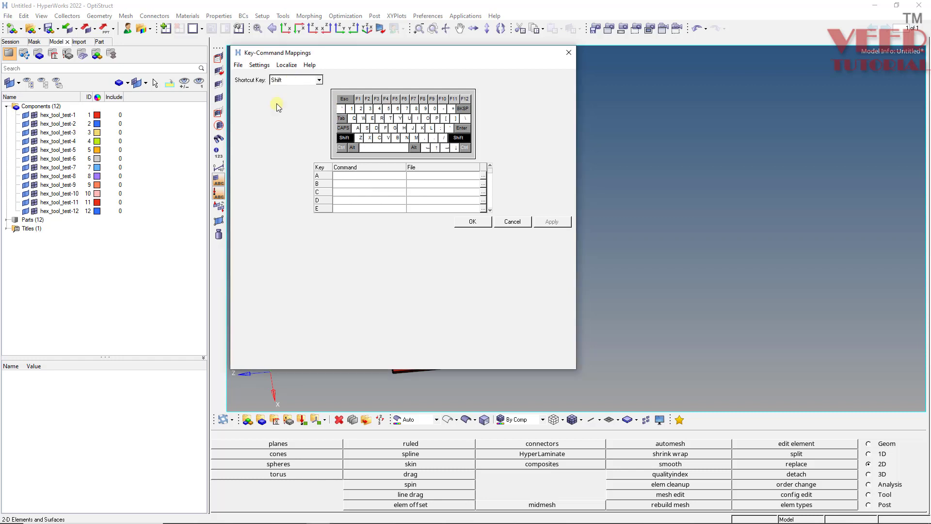
{"action": "left_click", "coordinate": [358, 99]}
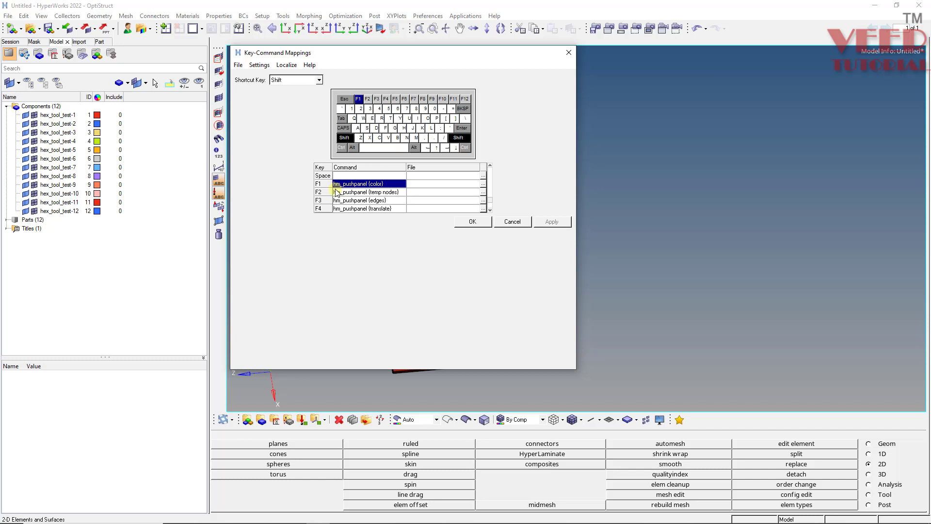
{"action": "left_click", "coordinate": [389, 189]}
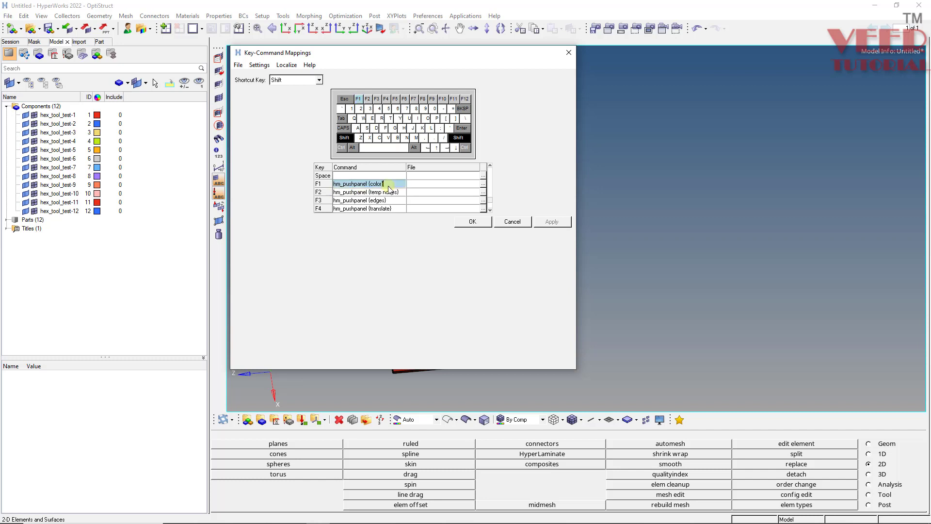
{"action": "key", "text": "Tab"}
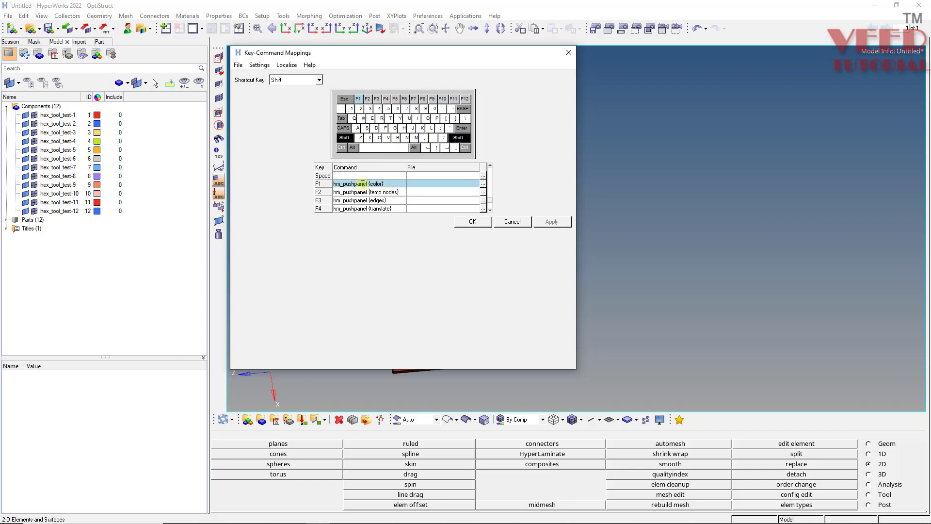
Step: Copy the Shift+F8 command hm_pushpanel {node edit} into an empty Notepad file and move Notepad beside the mappings window
{"action": "scroll", "coordinate": [388, 187], "scroll_direction": "down", "scroll_amount": 3}
{"action": "left_click", "coordinate": [404, 174]}
{"action": "key", "text": "ctrl+c"}
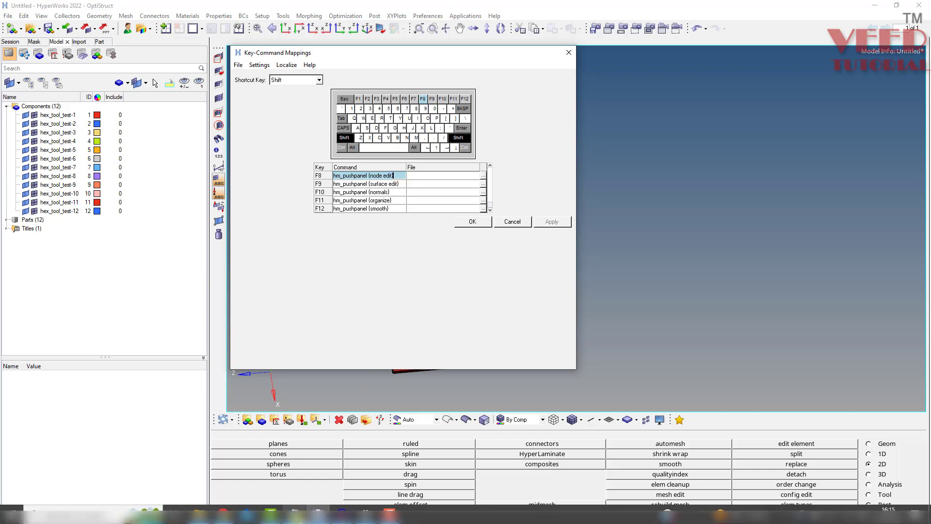
{"action": "left_click", "coordinate": [294, 514]}
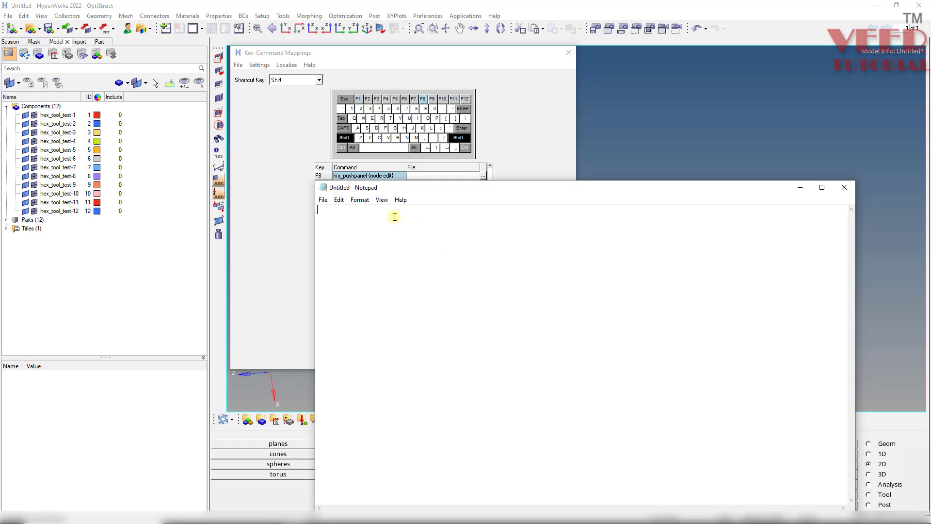
{"action": "key", "text": "ctrl+v"}
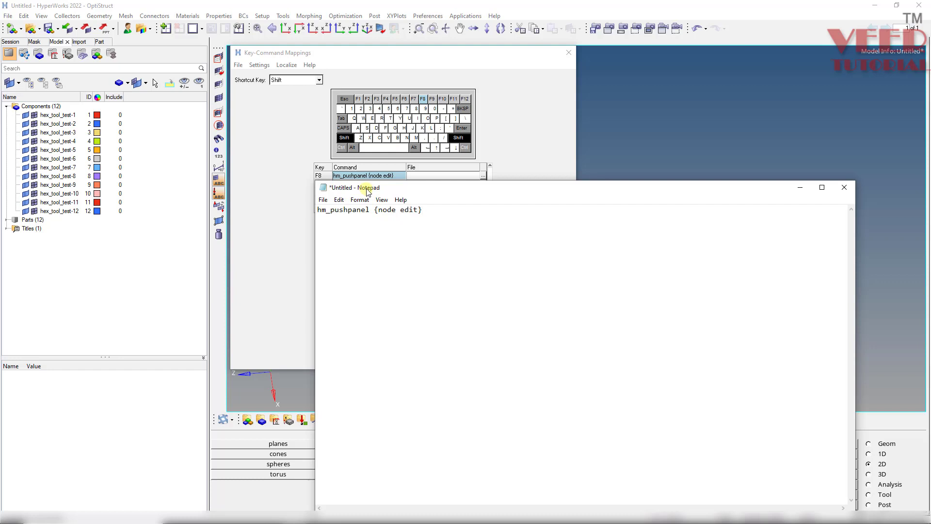
{"action": "left_click_drag", "start_coordinate": [368, 192], "coordinate": [633, 192]}
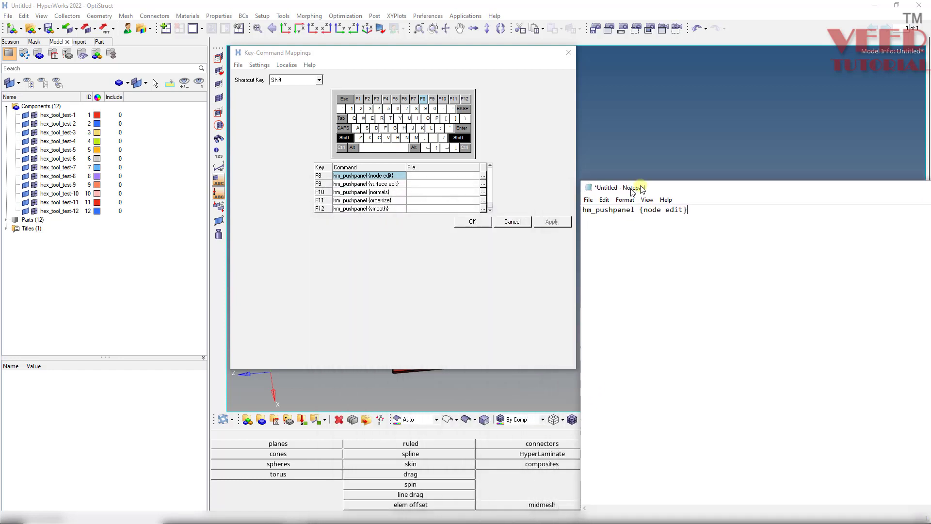
Step: Switch the mappings to No Shortcut Key, select the A key's entry and display the Geom tools
{"action": "left_click", "coordinate": [286, 80]}
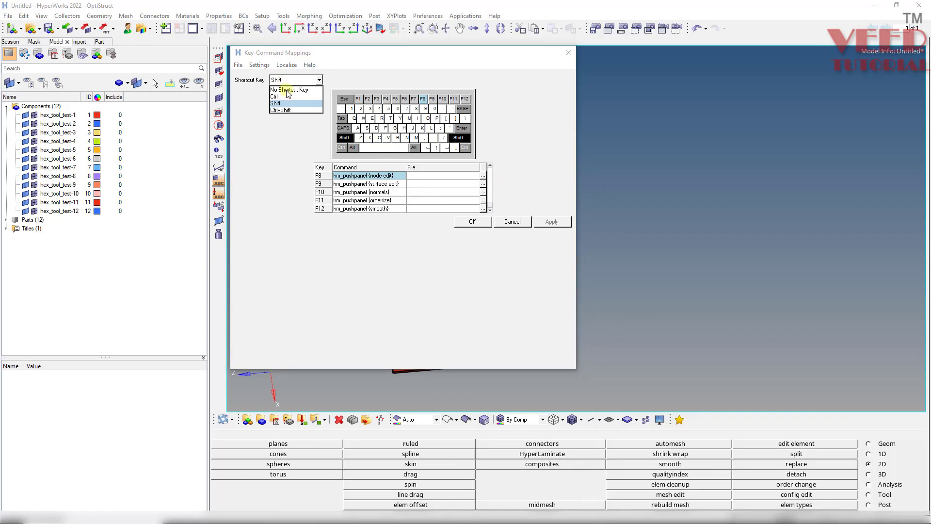
{"action": "left_click", "coordinate": [291, 80]}
{"action": "left_click", "coordinate": [289, 90]}
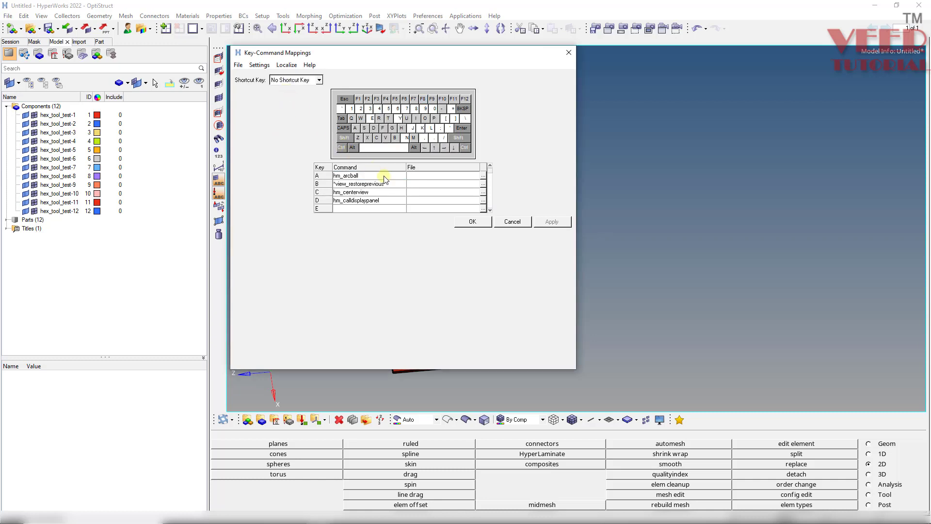
{"action": "left_click", "coordinate": [356, 129]}
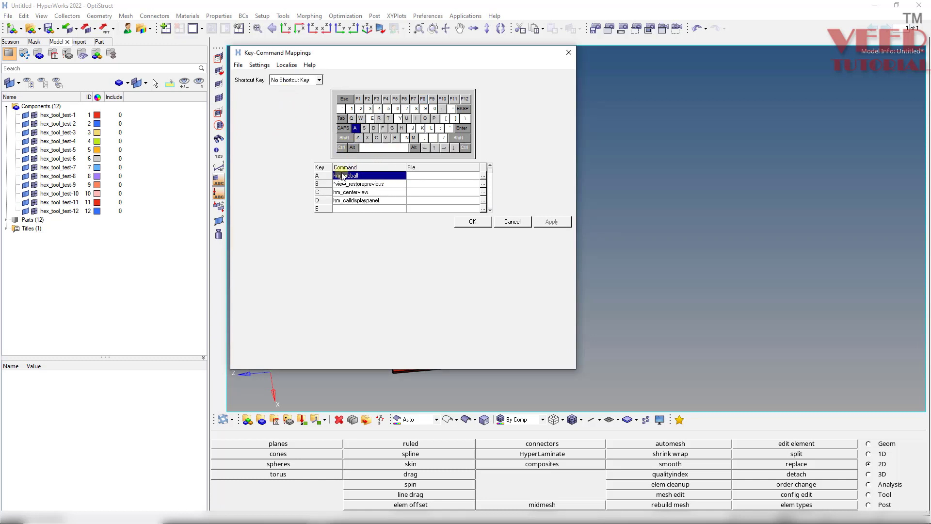
{"action": "left_click", "coordinate": [880, 443]}
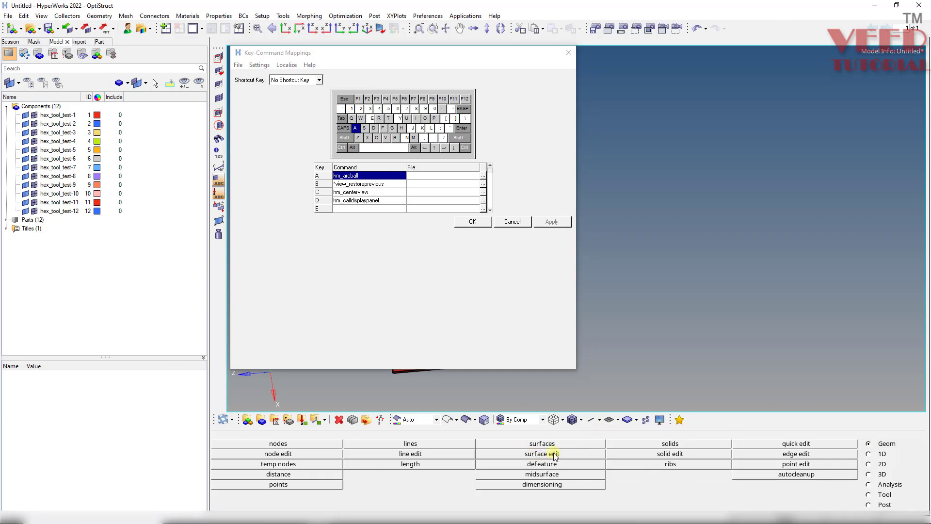
Step: In Notepad, change the panel name in the command so it reads hm_pushpanel {surface edit}, and copy the whole line
{"action": "left_click", "coordinate": [306, 514]}
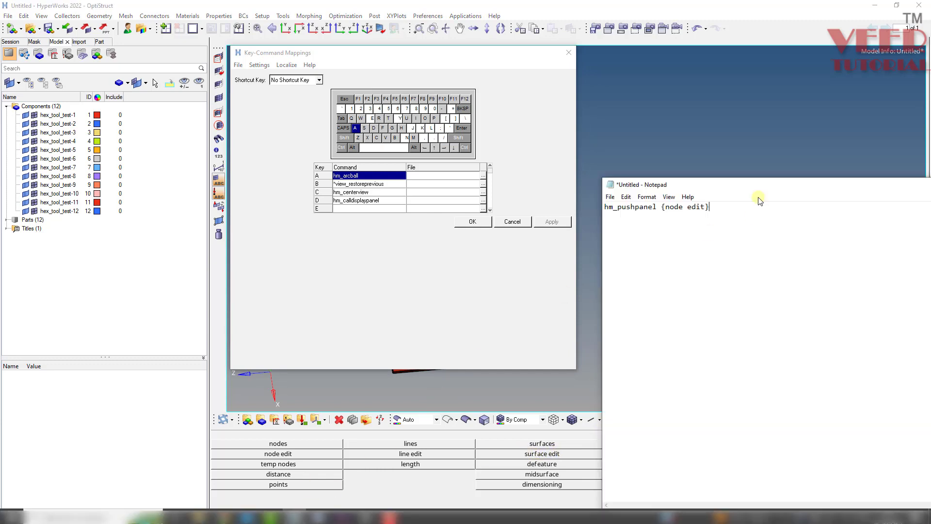
{"action": "left_click_drag", "start_coordinate": [698, 186], "coordinate": [350, 255]}
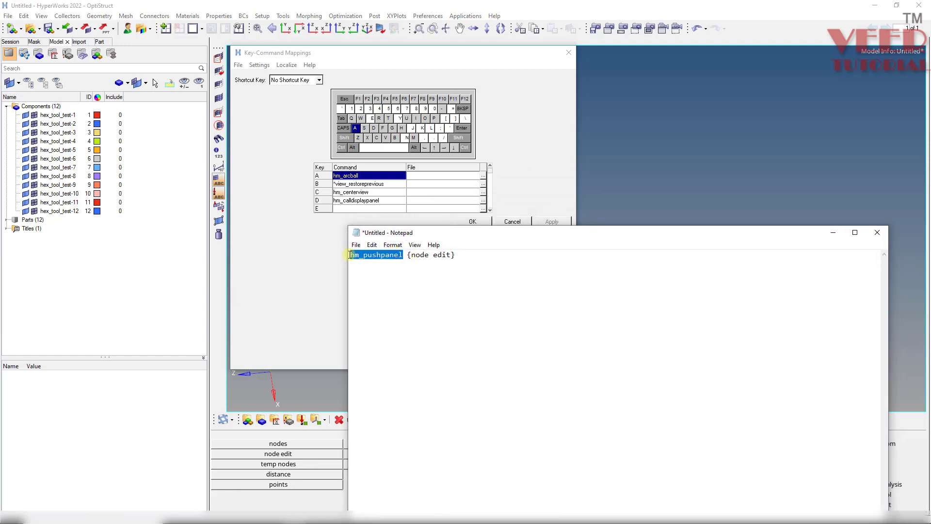
{"action": "left_click", "coordinate": [393, 270]}
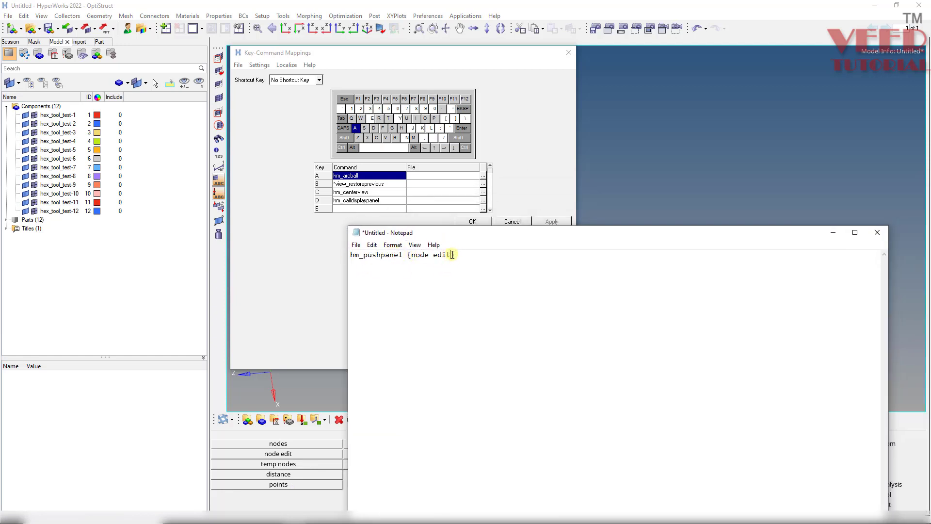
{"action": "key", "text": "BackSpace"}
{"action": "key", "text": "BackSpace"}
{"action": "key", "text": "BackSpace"}
{"action": "key", "text": "BackSpace"}
{"action": "key", "text": "BackSpace"}
{"action": "key", "text": "BackSpace"}
{"action": "key", "text": "BackSpace"}
{"action": "key", "text": "BackSpace"}
{"action": "key", "text": "BackSpace"}
{"action": "type", "text": "surface edit"}
{"action": "left_click_drag", "start_coordinate": [482, 255], "coordinate": [340, 260]}
{"action": "key", "text": "ctrl+c"}
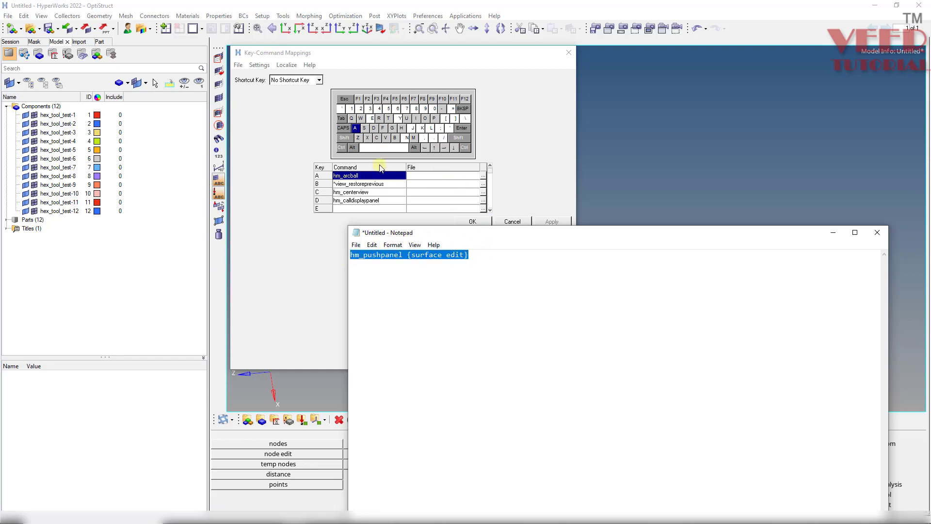
Step: Replace the A key's command with the copied hm_pushpanel {surface edit} and apply the mapping
{"action": "left_click", "coordinate": [358, 130]}
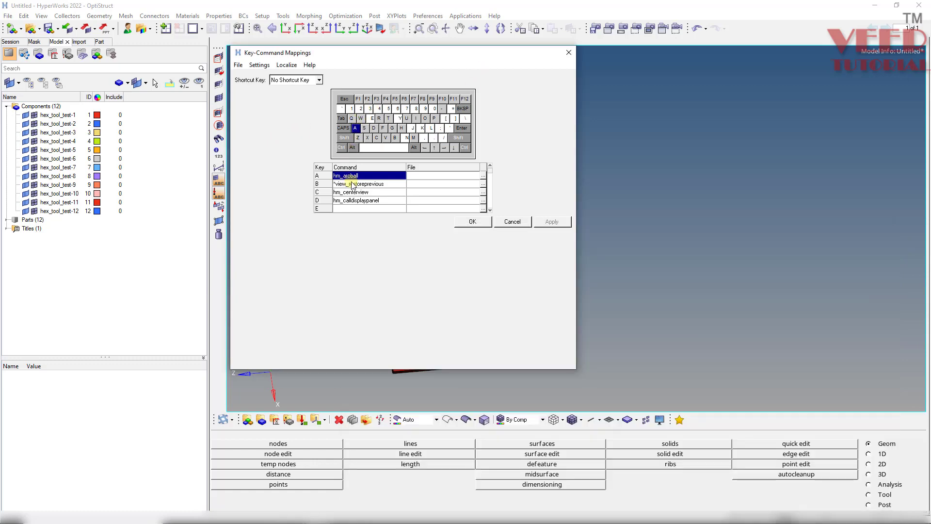
{"action": "left_click", "coordinate": [375, 175]}
{"action": "left_click", "coordinate": [373, 175]}
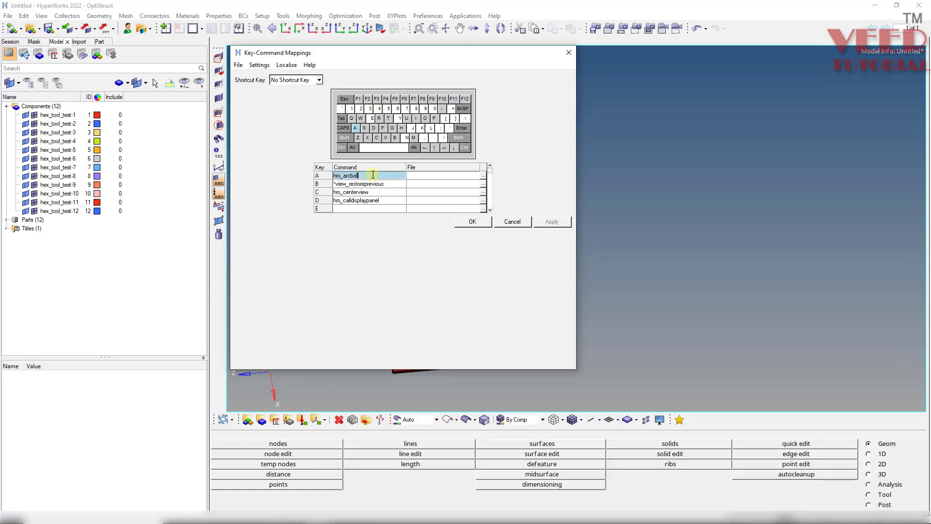
{"action": "key", "text": "BackSpace"}
{"action": "key", "text": "BackSpace"}
{"action": "key", "text": "BackSpace"}
{"action": "key", "text": "BackSpace"}
{"action": "key", "text": "BackSpace"}
{"action": "key", "text": "BackSpace"}
{"action": "key", "text": "BackSpace"}
{"action": "key", "text": "BackSpace"}
{"action": "key", "text": "BackSpace"}
{"action": "key", "text": "BackSpace"}
{"action": "key", "text": "ctrl+v"}
{"action": "left_click", "coordinate": [552, 222]}
Step: Test the new A shortcut by opening the surface edit panel with it, and return to the Geom tools
{"action": "left_click", "coordinate": [602, 234]}
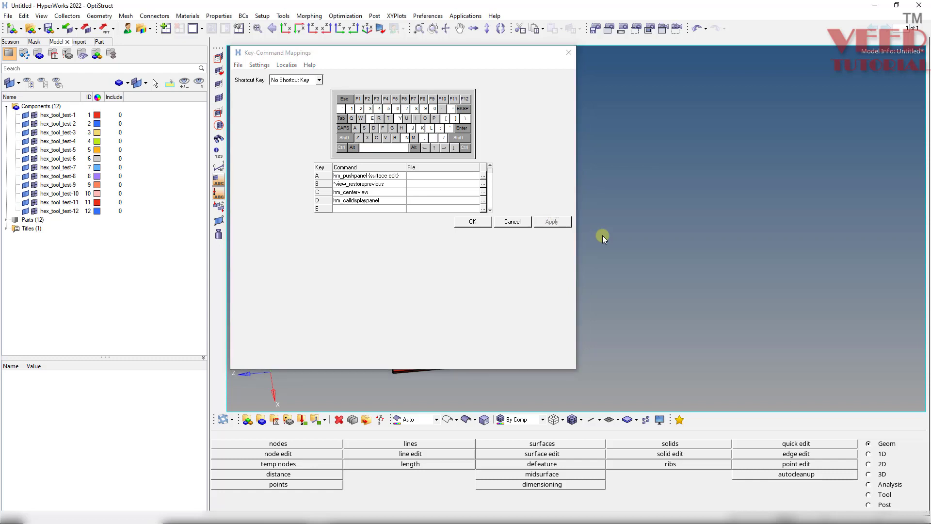
{"action": "key", "text": "a"}
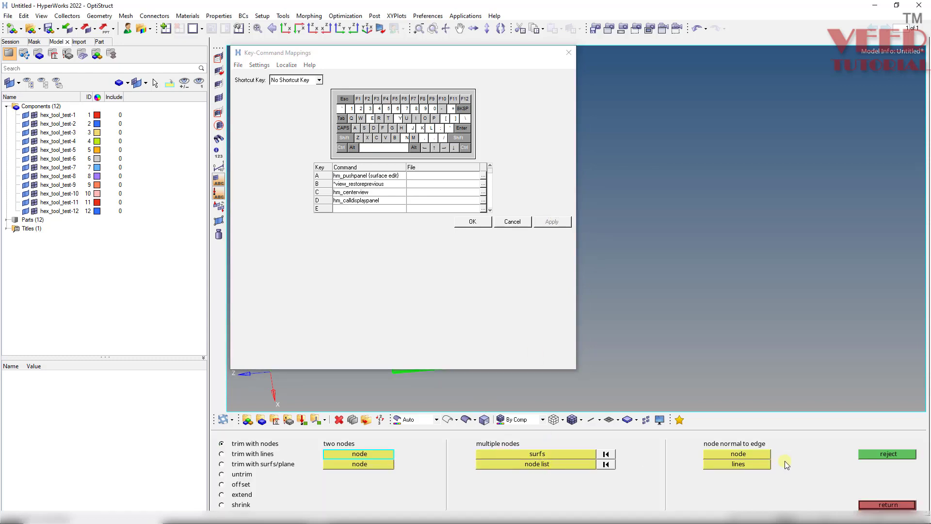
{"action": "left_click", "coordinate": [878, 504]}
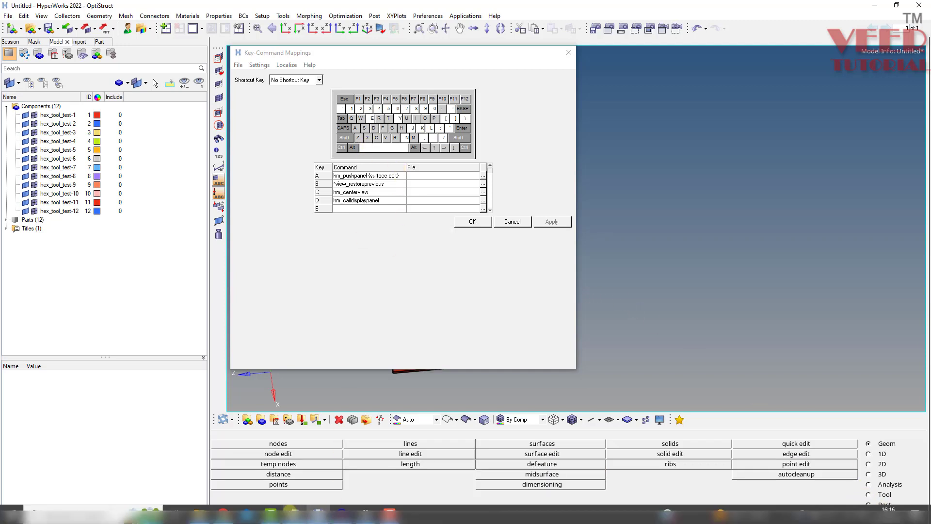
Step: Switch to Notepad, change the command to hm_pushpanel {solid edit}, and copy the whole line
{"action": "left_click", "coordinate": [317, 513]}
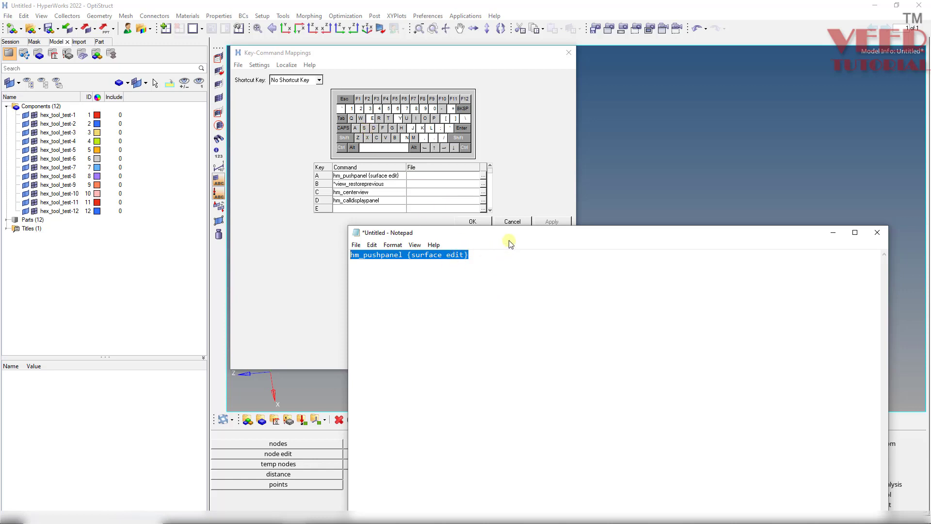
{"action": "left_click_drag", "start_coordinate": [509, 241], "coordinate": [494, 225]}
{"action": "left_click", "coordinate": [428, 238]}
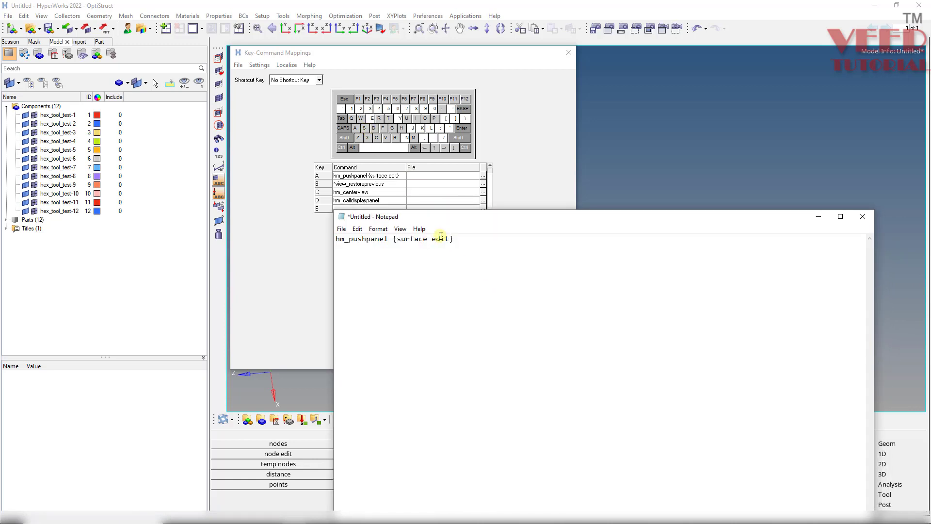
{"action": "key", "text": "BackSpace"}
{"action": "key", "text": "BackSpace"}
{"action": "key", "text": "BackSpace"}
{"action": "key", "text": "BackSpace"}
{"action": "key", "text": "BackSpace"}
{"action": "key", "text": "BackSpace"}
{"action": "type", "text": "olid"}
{"action": "left_click_drag", "start_coordinate": [445, 238], "coordinate": [337, 240]}
{"action": "key", "text": "ctrl+c"}
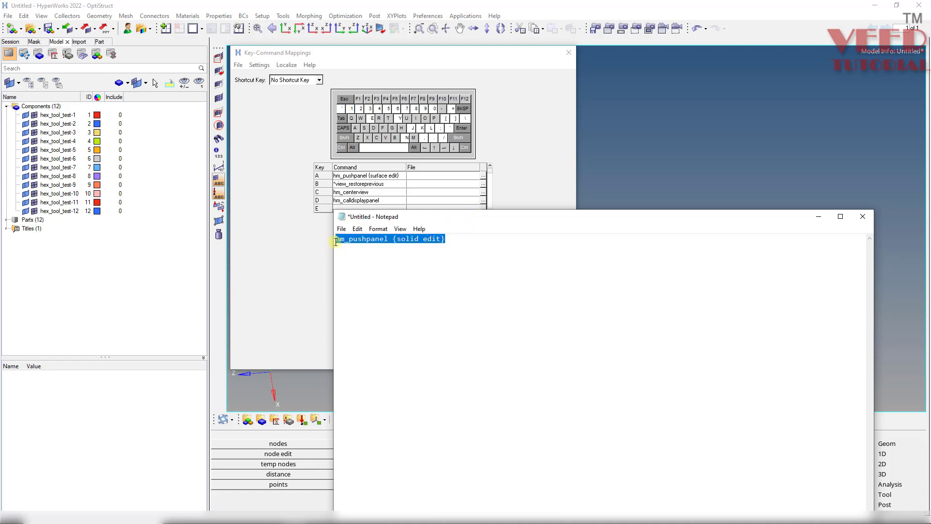
Step: Replace the S key's command in the key mappings with the copied hm_pushpanel {solid edit} and apply it
{"action": "left_click", "coordinate": [502, 149]}
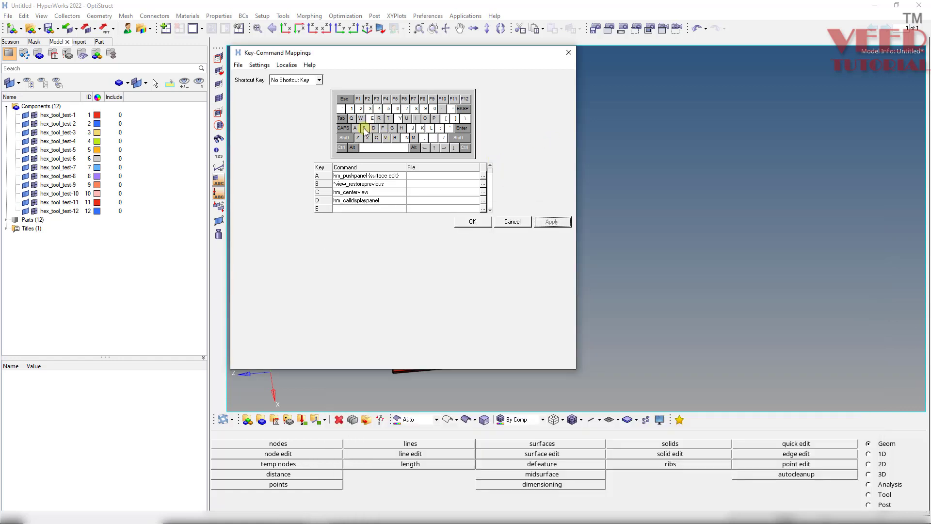
{"action": "left_click", "coordinate": [365, 130]}
{"action": "double_click", "coordinate": [402, 184]}
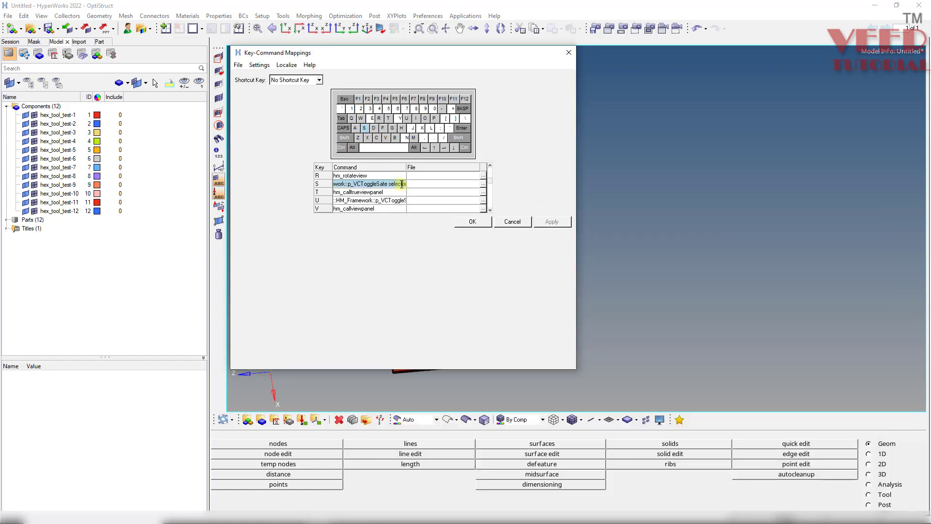
{"action": "key", "text": "Home"}
{"action": "key", "text": "Delete"}
{"action": "key", "text": "Delete"}
{"action": "key", "text": "Delete"}
{"action": "key", "text": "Delete"}
{"action": "key", "text": "Delete"}
{"action": "key", "text": "Delete"}
{"action": "key", "text": "Delete"}
{"action": "key", "text": "Delete"}
{"action": "key", "text": "Delete"}
{"action": "key", "text": "Delete"}
{"action": "key", "text": "Delete"}
{"action": "key", "text": "Delete"}
{"action": "key", "text": "Delete"}
{"action": "key", "text": "Delete"}
{"action": "key", "text": "Delete"}
{"action": "key", "text": "Delete"}
{"action": "key", "text": "Delete"}
{"action": "key", "text": "Delete"}
{"action": "key", "text": "Delete"}
{"action": "key", "text": "Delete"}
{"action": "key", "text": "ctrl+v"}
{"action": "left_click", "coordinate": [558, 223]}
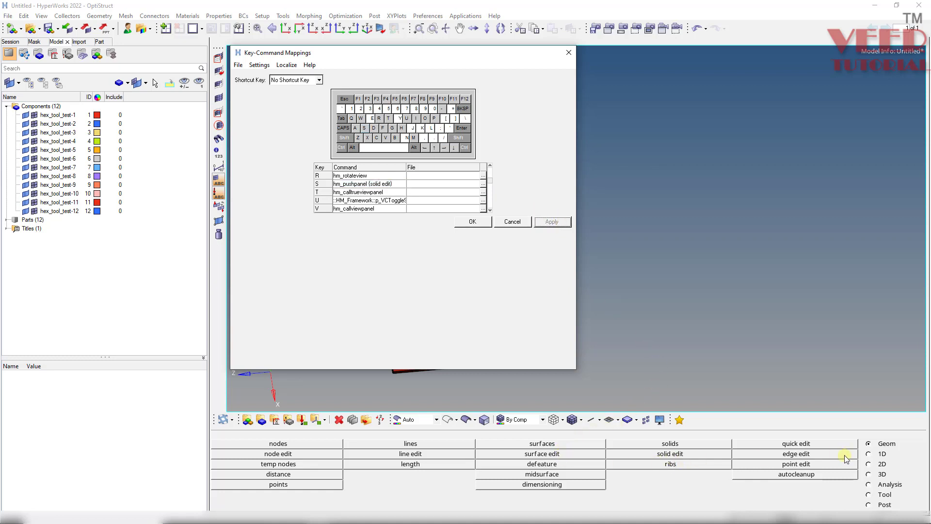
Step: Display the 3D tools, then in Notepad change the command to hm_pushpanel {solid map} and copy it
{"action": "left_click", "coordinate": [878, 473]}
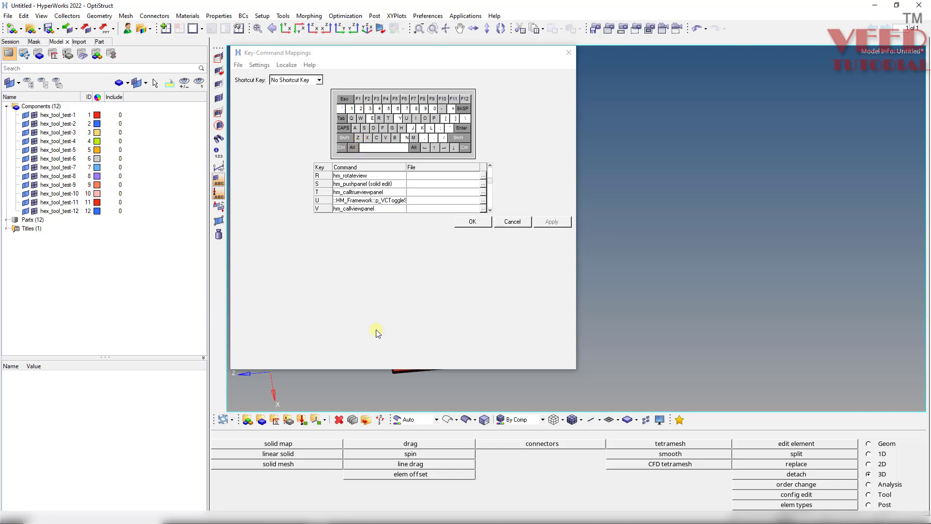
{"action": "left_click", "coordinate": [305, 515]}
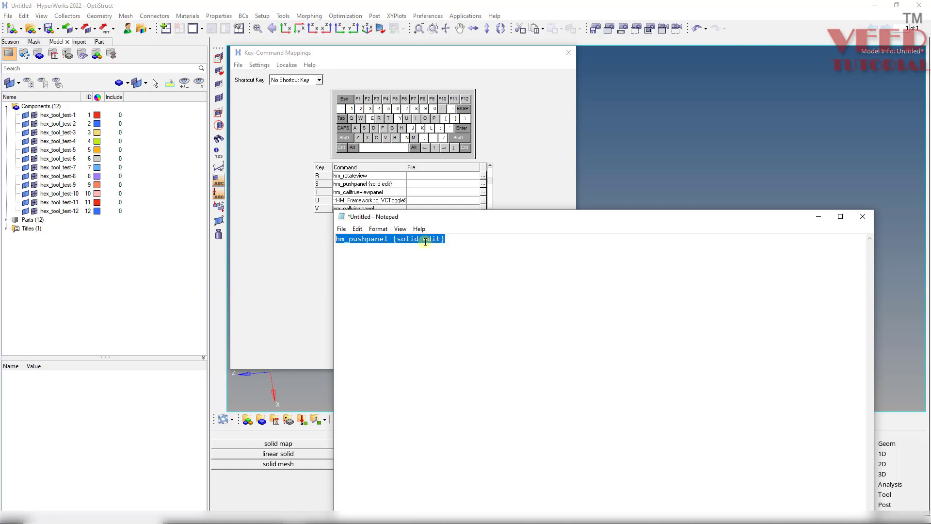
{"action": "left_click", "coordinate": [442, 239]}
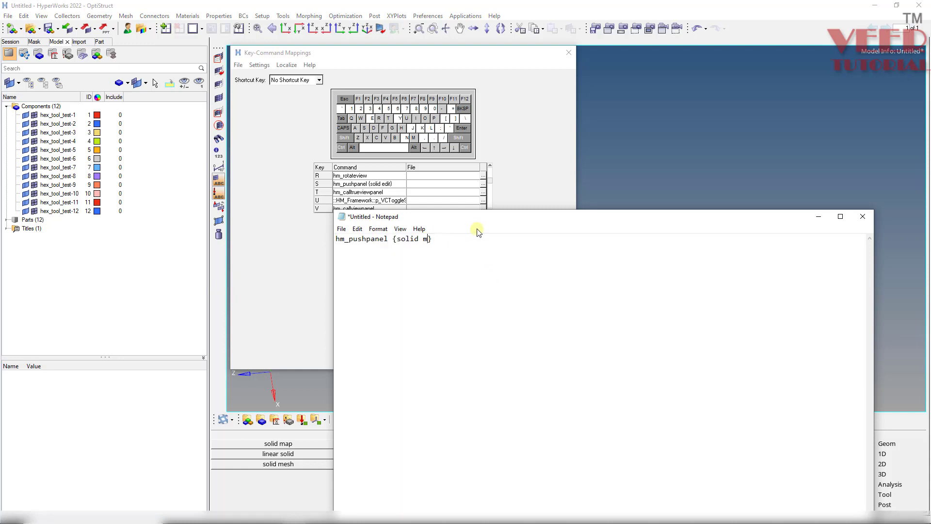
{"action": "left_click_drag", "start_coordinate": [449, 238], "coordinate": [324, 258]}
{"action": "key", "text": "ctrl+c"}
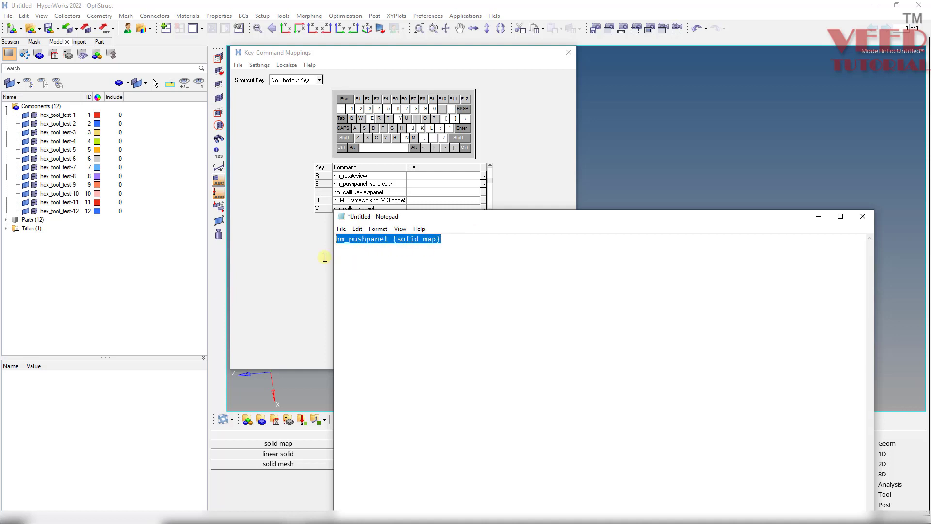
Step: Replace the Z key's command in the key mappings with the copied hm_pushpanel {solid map} and apply it
{"action": "left_click", "coordinate": [284, 231]}
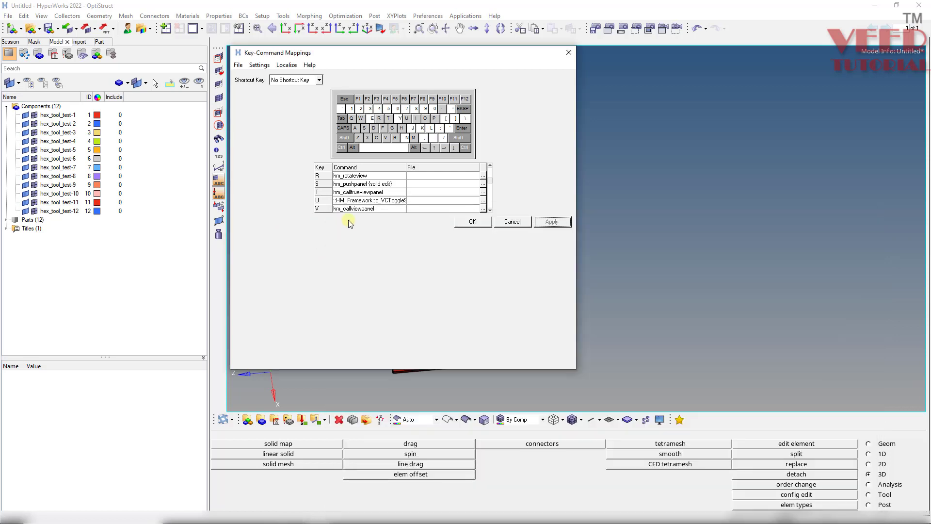
{"action": "left_click", "coordinate": [358, 139]}
{"action": "left_click", "coordinate": [372, 183]}
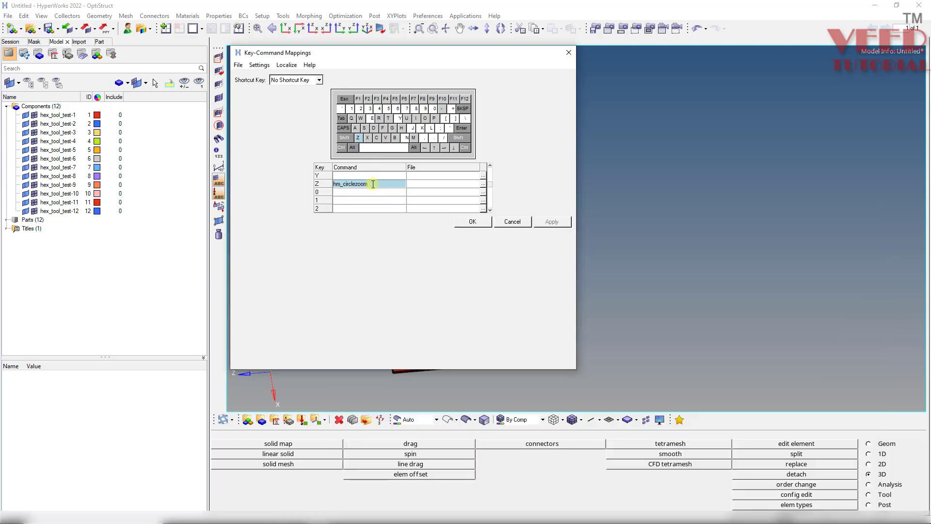
{"action": "key", "text": "BackSpace"}
{"action": "key", "text": "ctrl+v"}
{"action": "left_click", "coordinate": [544, 221]}
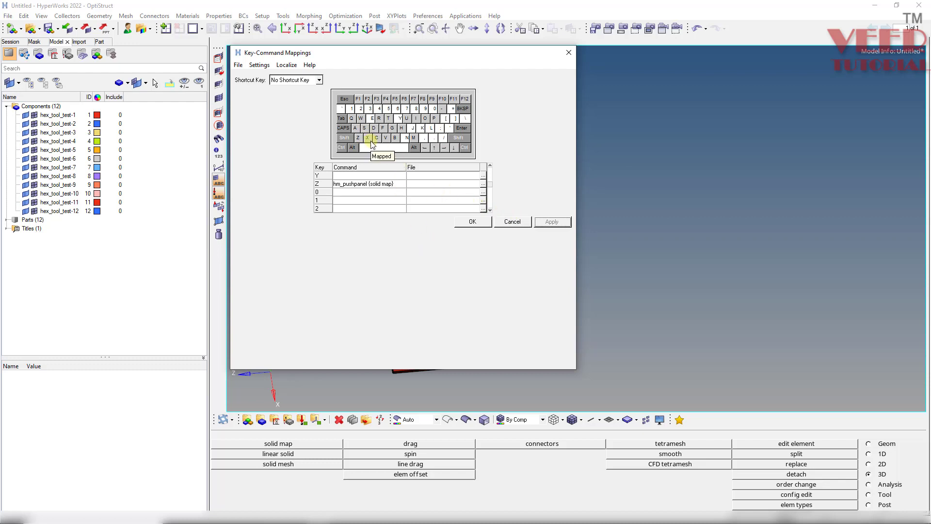
Step: Display the Tool page's panels, and in Notepad change the command to hm_pushpanel {faces} and copy it
{"action": "left_click", "coordinate": [880, 485]}
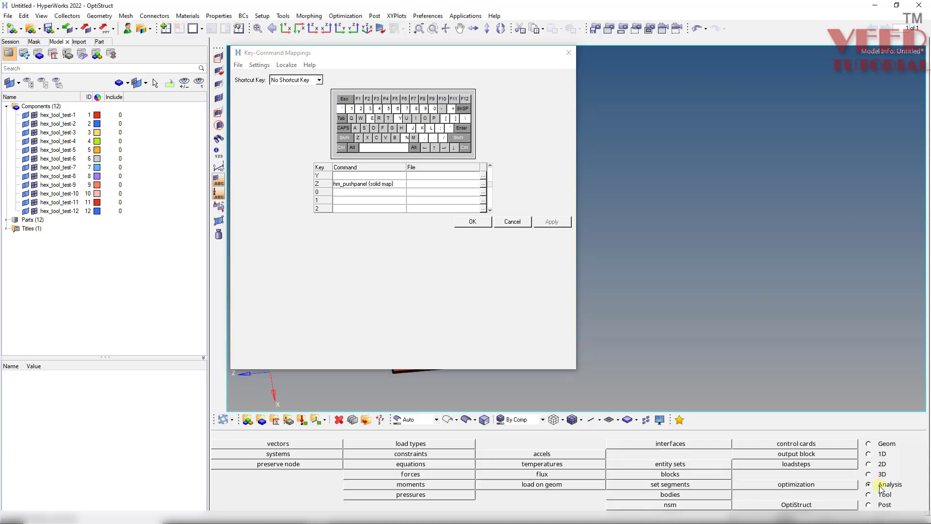
{"action": "left_click", "coordinate": [882, 495]}
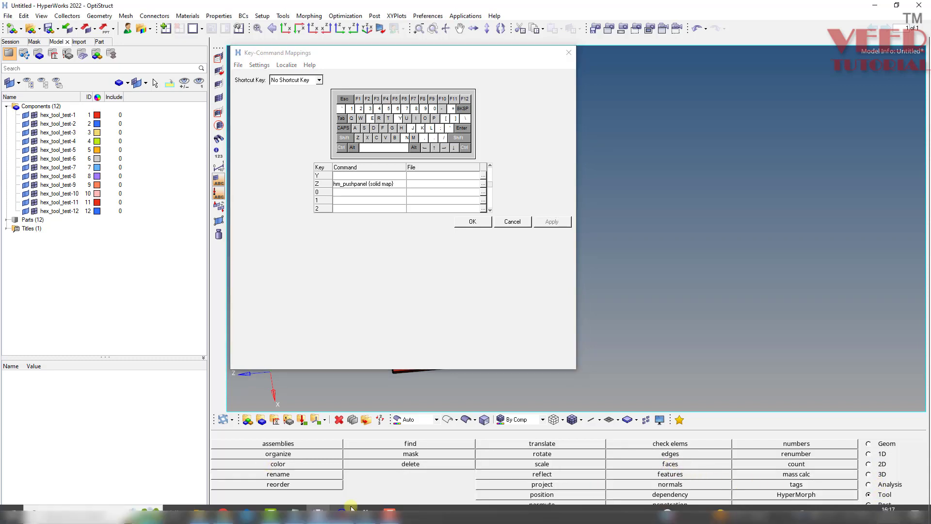
{"action": "left_click", "coordinate": [344, 515]}
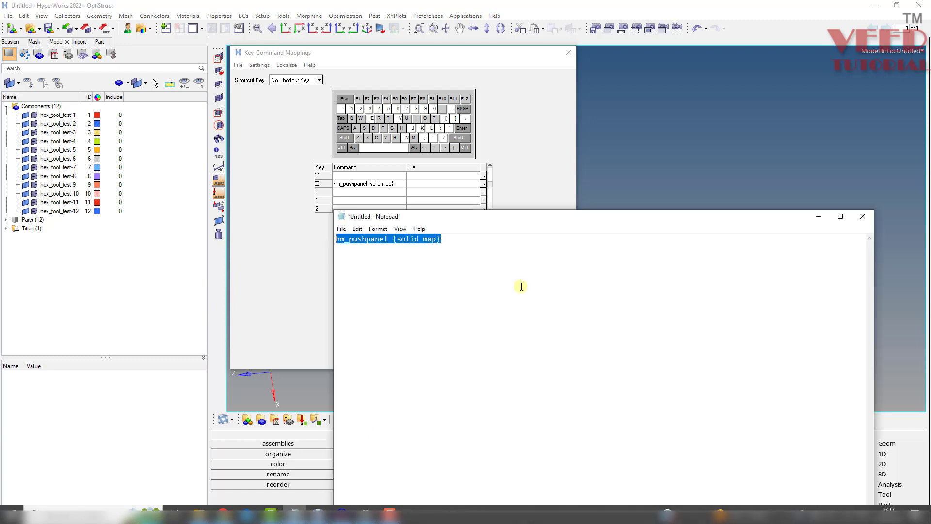
{"action": "left_click", "coordinate": [437, 239]}
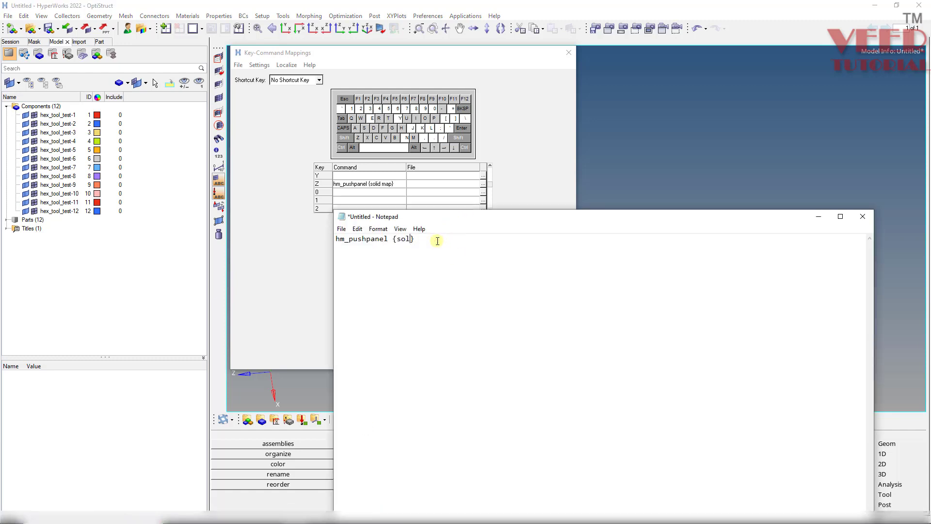
{"action": "type", "text": "faces"}
{"action": "left_click_drag", "start_coordinate": [453, 239], "coordinate": [324, 239]}
{"action": "key", "text": "ctrl+c"}
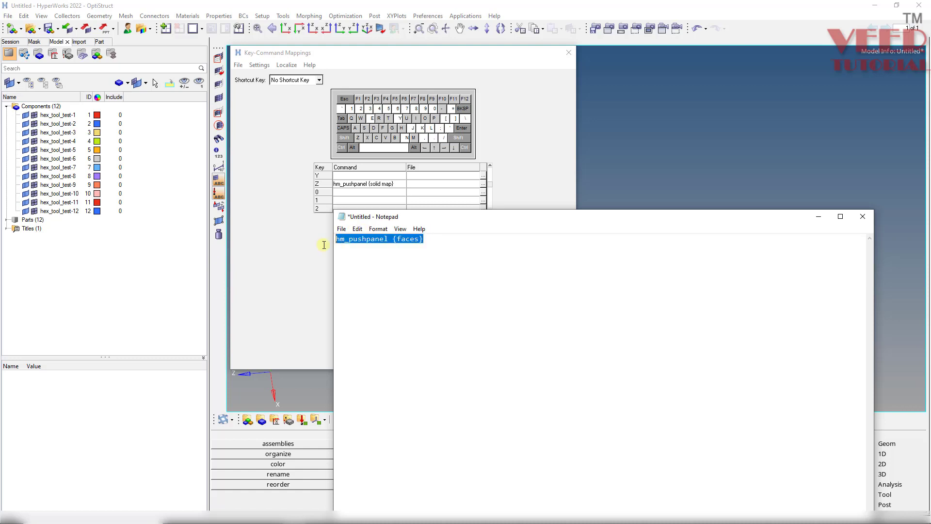
Step: Replace the X key's command in the key mappings with the copied hm_pushpanel {faces} and apply it
{"action": "left_click", "coordinate": [307, 143]}
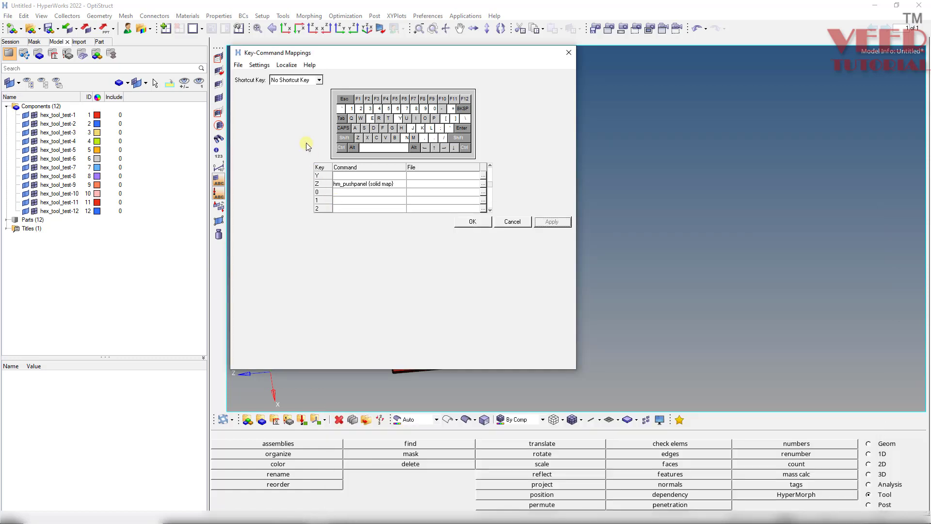
{"action": "left_click", "coordinate": [368, 139]}
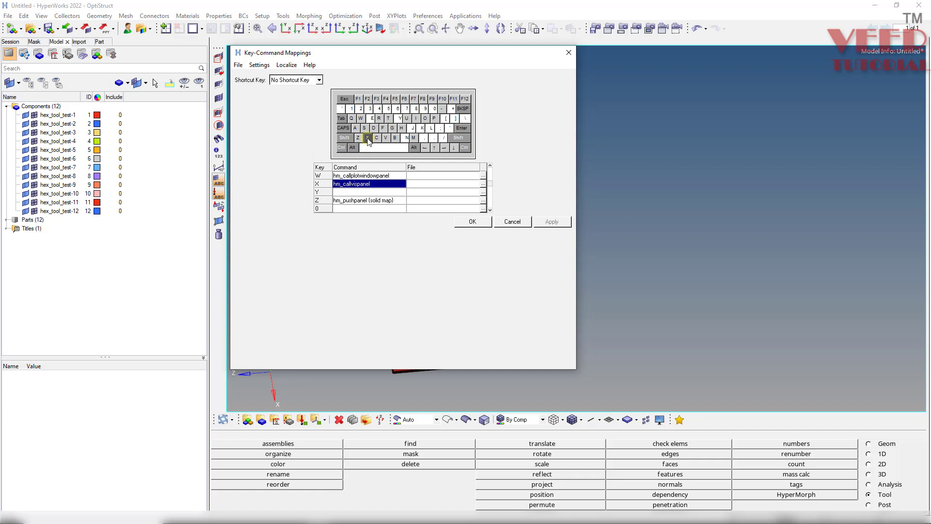
{"action": "left_click", "coordinate": [377, 184]}
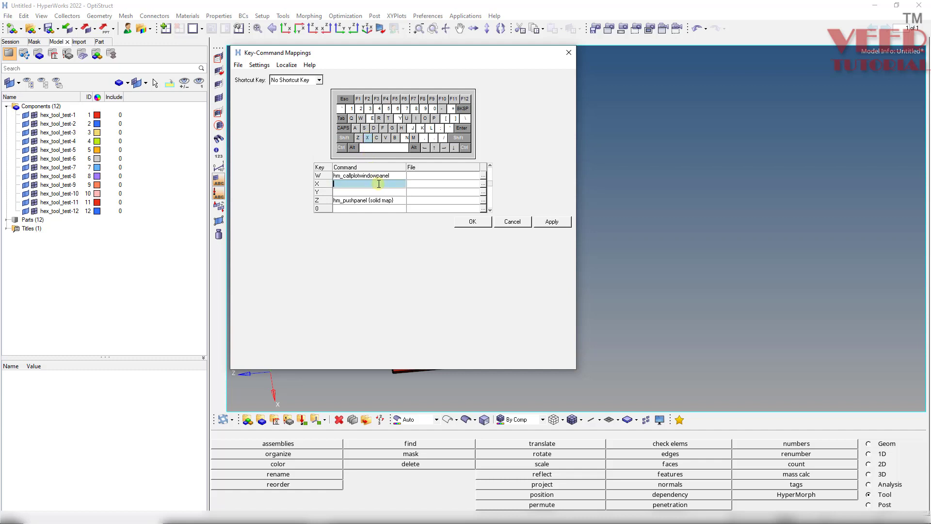
{"action": "key", "text": "ctrl+v"}
{"action": "left_click", "coordinate": [553, 222]}
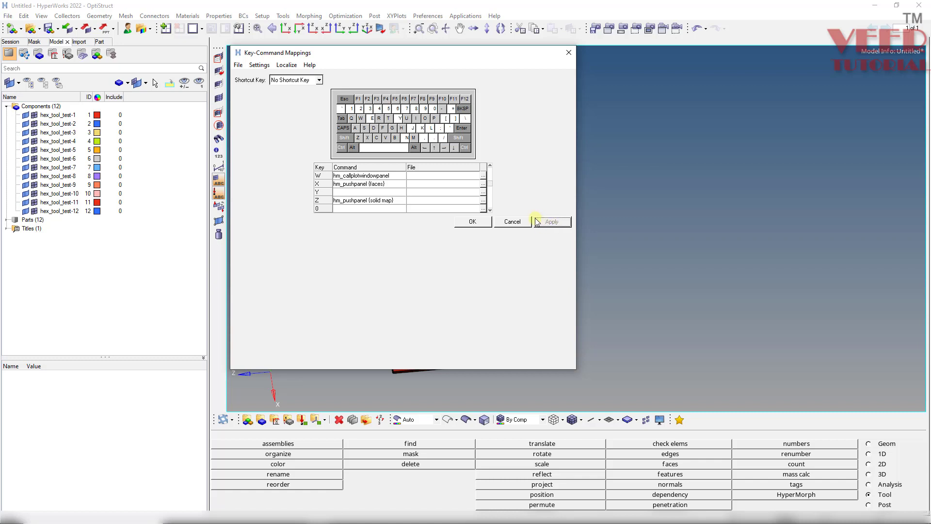
Step: With the 2D tools displayed and the R key's mapping selected, change the Notepad command to hm_pushpanel {ruled} and copy it
{"action": "left_click", "coordinate": [878, 465]}
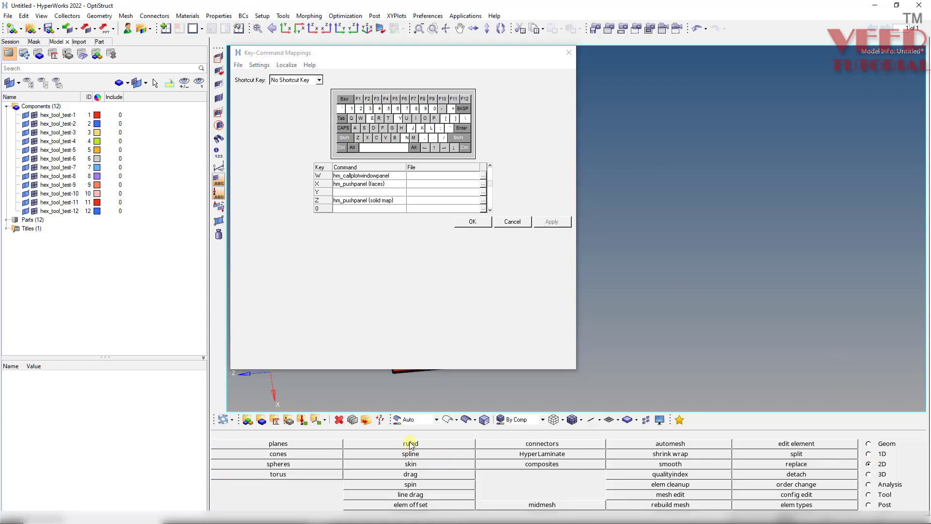
{"action": "left_click", "coordinate": [379, 118]}
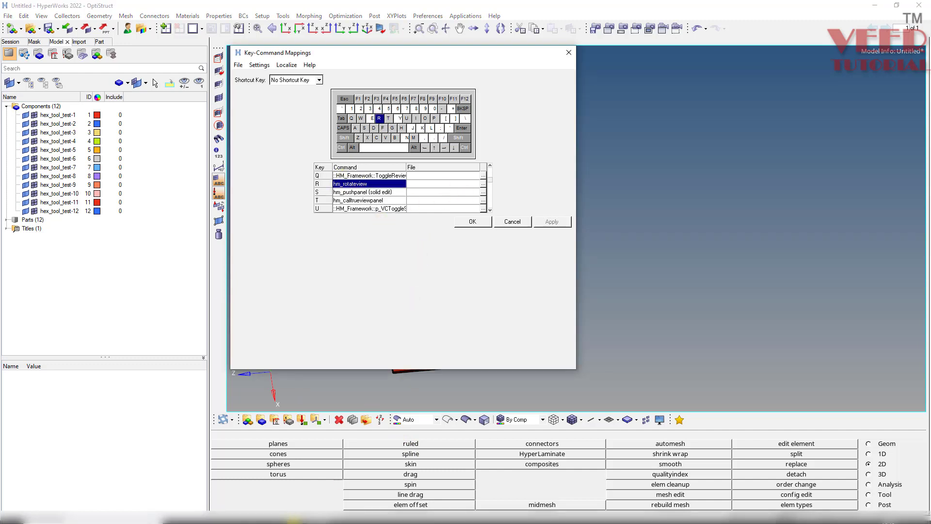
{"action": "left_click", "coordinate": [293, 513]}
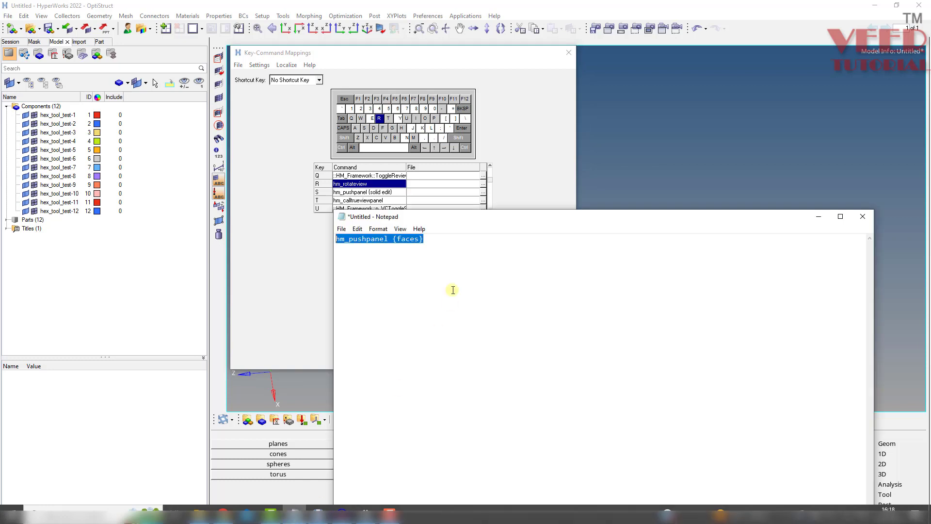
{"action": "left_click", "coordinate": [420, 240]}
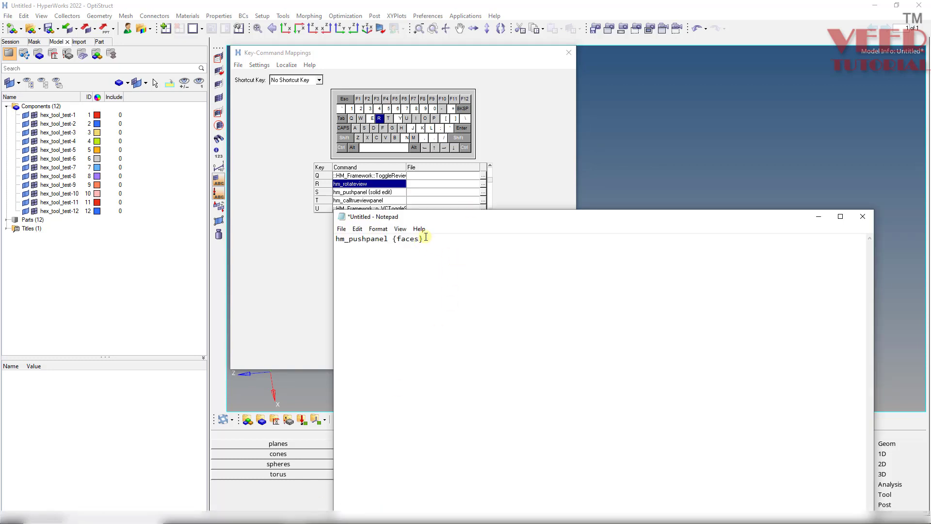
{"action": "key", "text": "BackSpace"}
{"action": "key", "text": "BackSpace"}
{"action": "key", "text": "BackSpace"}
{"action": "type", "text": "ruled"}
{"action": "left_click_drag", "start_coordinate": [427, 238], "coordinate": [325, 226]}
{"action": "key", "text": "ctrl+c"}
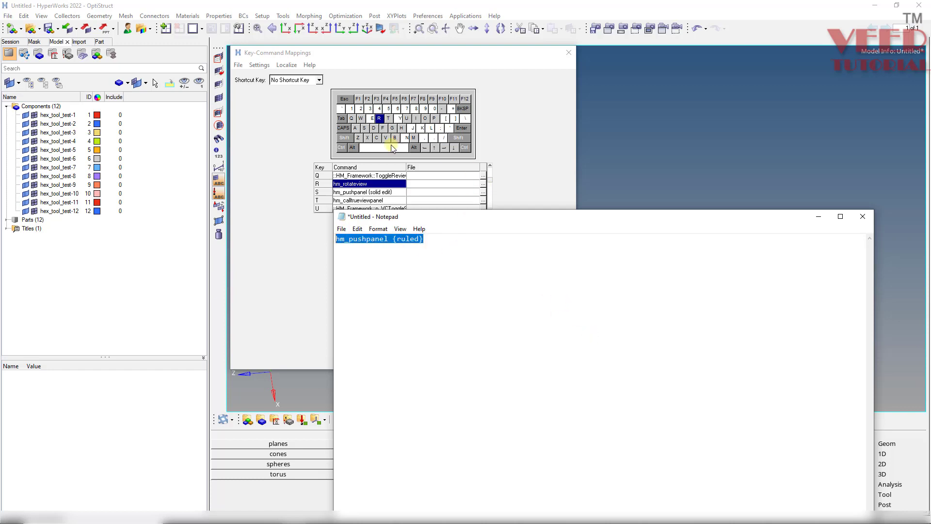
Step: Replace the R key's command with the copied hm_pushpanel {ruled}, apply it, and close the key mappings with the changes accepted
{"action": "left_click", "coordinate": [371, 186]}
{"action": "left_click", "coordinate": [364, 185]}
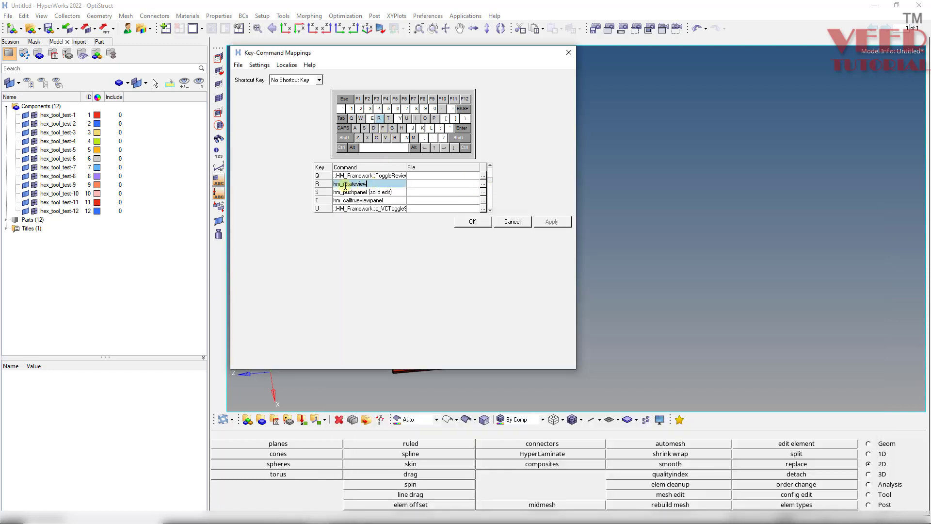
{"action": "scroll", "coordinate": [364, 185], "scroll_direction": "down", "scroll_amount": 5}
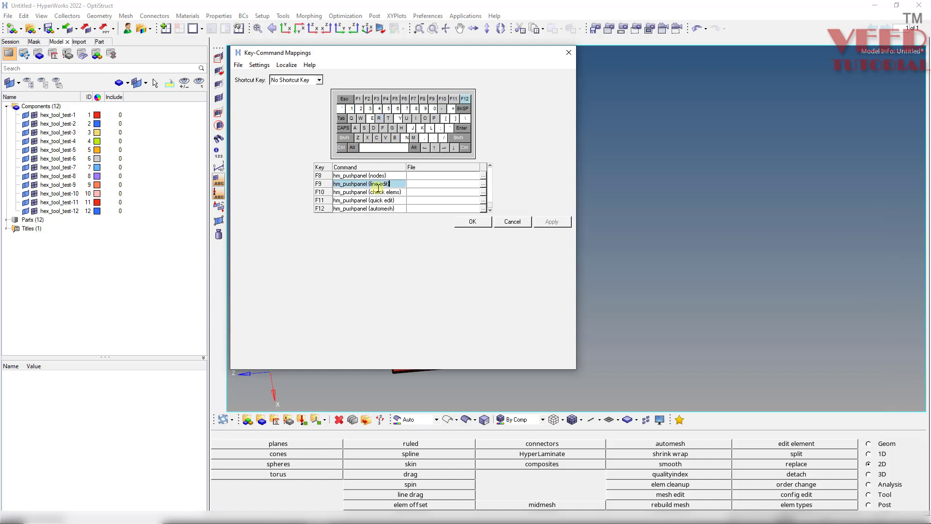
{"action": "left_click", "coordinate": [380, 119]}
{"action": "left_click", "coordinate": [384, 183]}
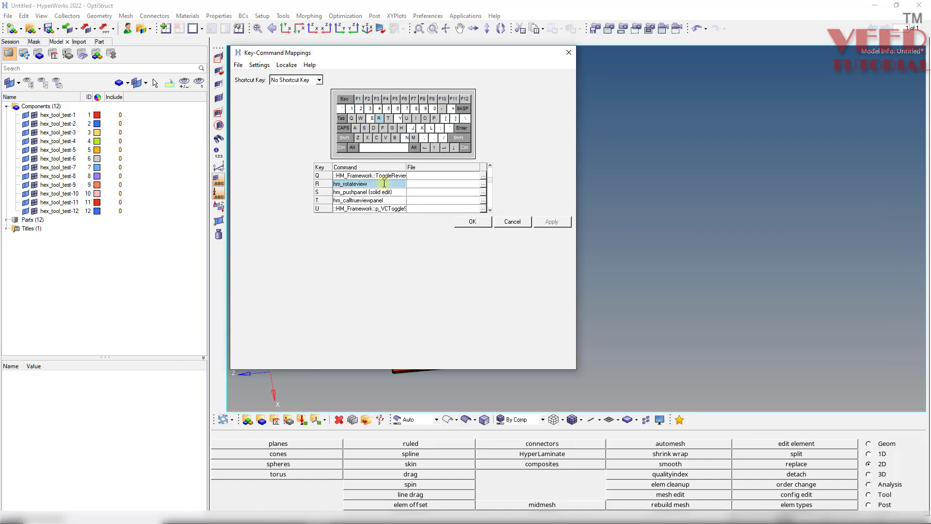
{"action": "key", "text": "BackSpace"}
{"action": "key", "text": "BackSpace"}
{"action": "key", "text": "BackSpace"}
{"action": "key", "text": "BackSpace"}
{"action": "key", "text": "BackSpace"}
{"action": "key", "text": "BackSpace"}
{"action": "key", "text": "BackSpace"}
{"action": "key", "text": "BackSpace"}
{"action": "key", "text": "BackSpace"}
{"action": "key", "text": "BackSpace"}
{"action": "key", "text": "BackSpace"}
{"action": "key", "text": "ctrl+v"}
{"action": "left_click", "coordinate": [552, 222]}
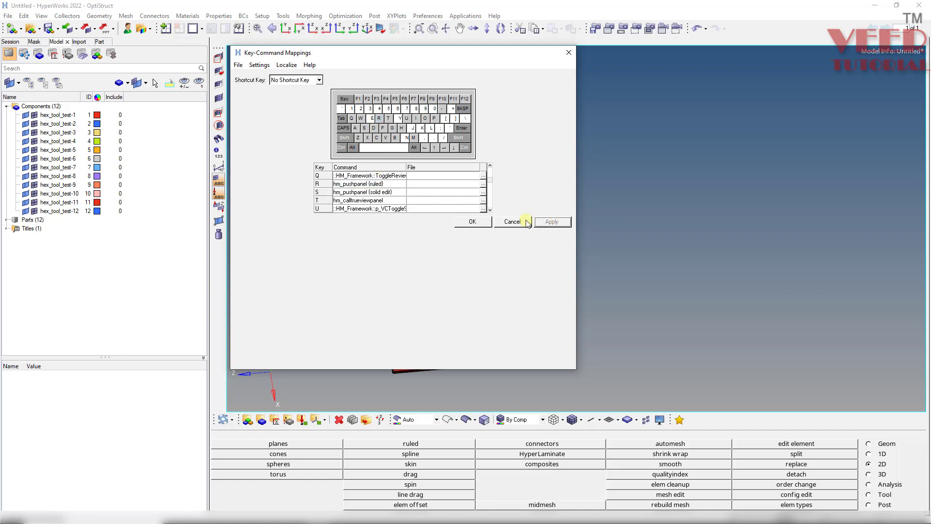
{"action": "left_click", "coordinate": [475, 223]}
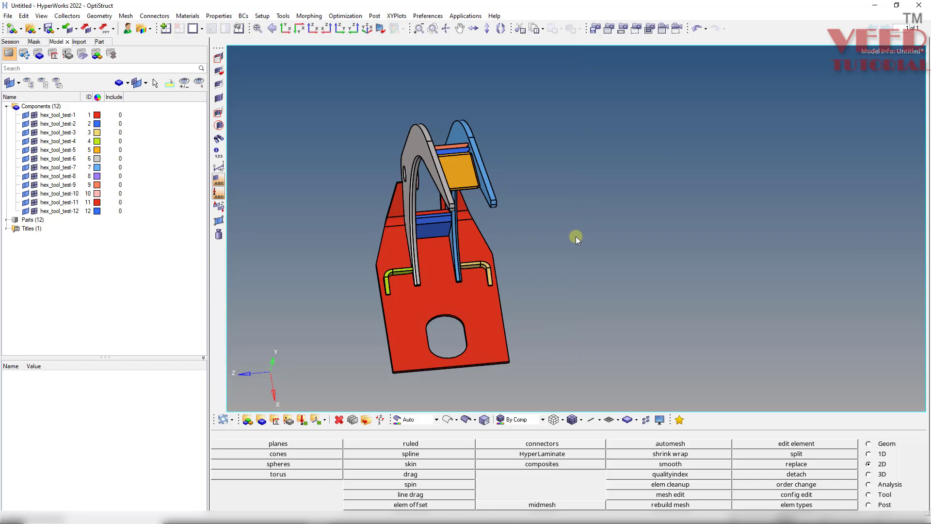
Step: Test the new shortcuts by opening the surface edit, solid edit and solid map panels in turn
{"action": "key", "text": "shift+F9"}
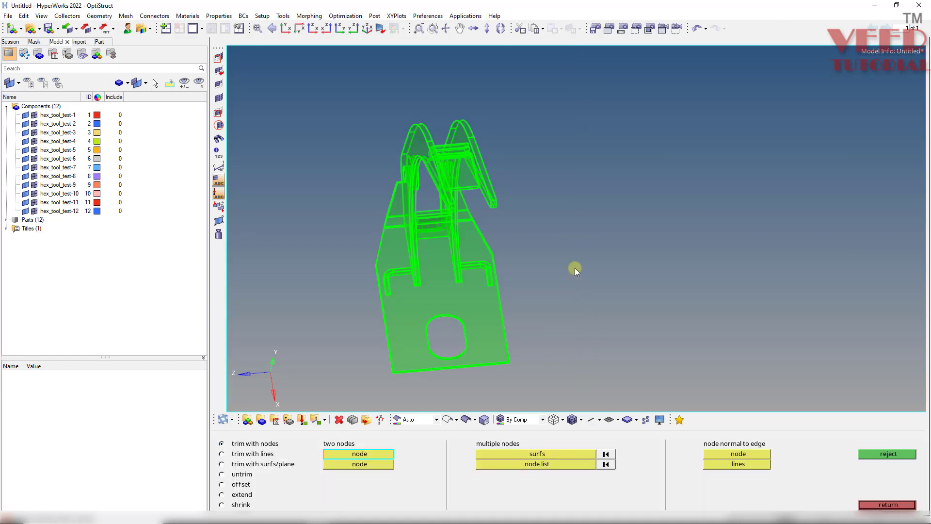
{"action": "key", "text": "r"}
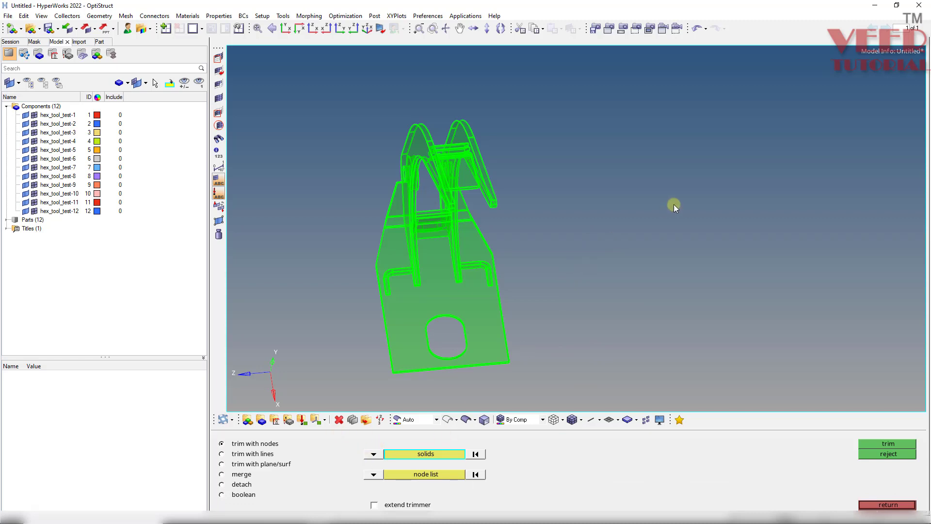
{"action": "key", "text": "shift+F12"}
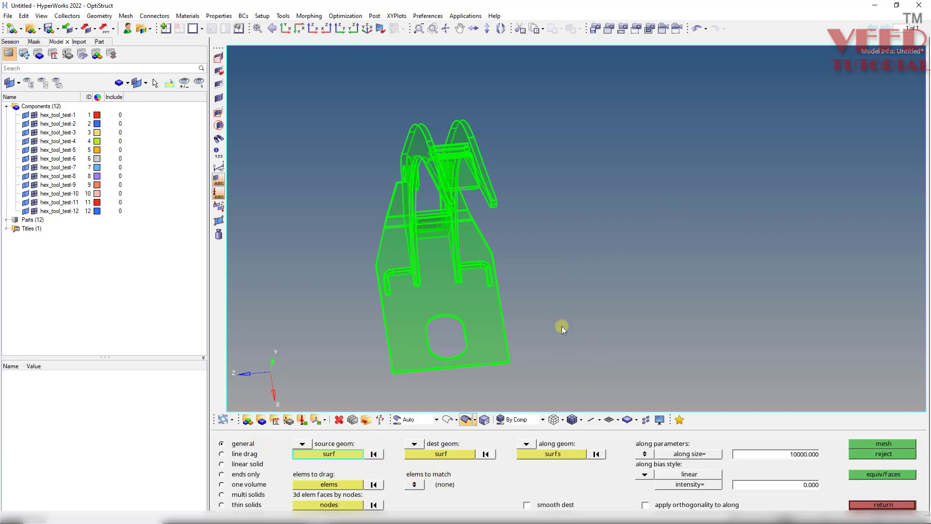
Step: Test the remaining shortcuts by opening the faces, ruled and surface edit panels in turn
{"action": "key", "text": "shift+F3"}
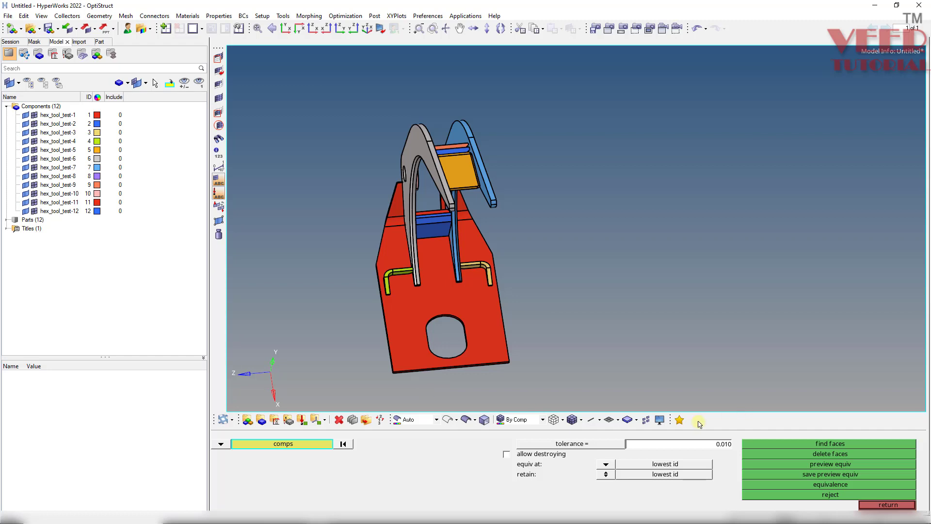
{"action": "key", "text": "shift+F12"}
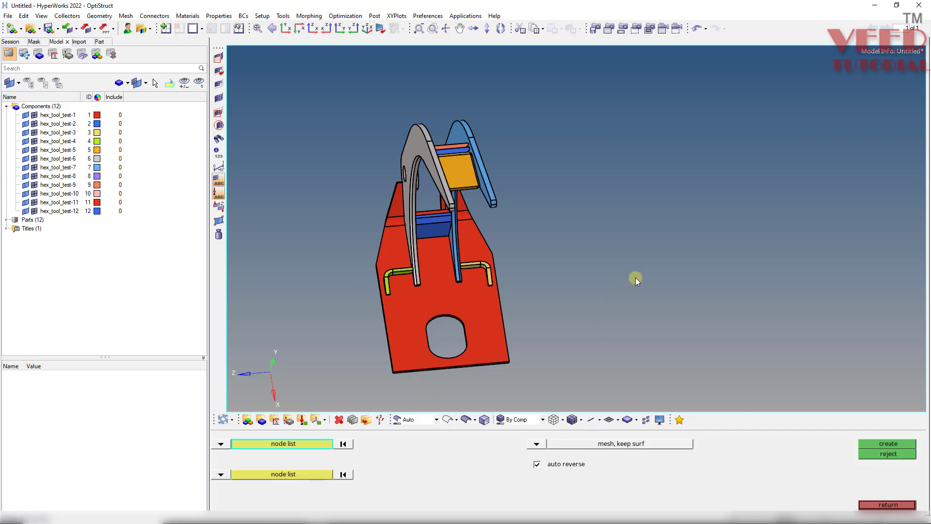
{"action": "key", "text": "shift+F9"}
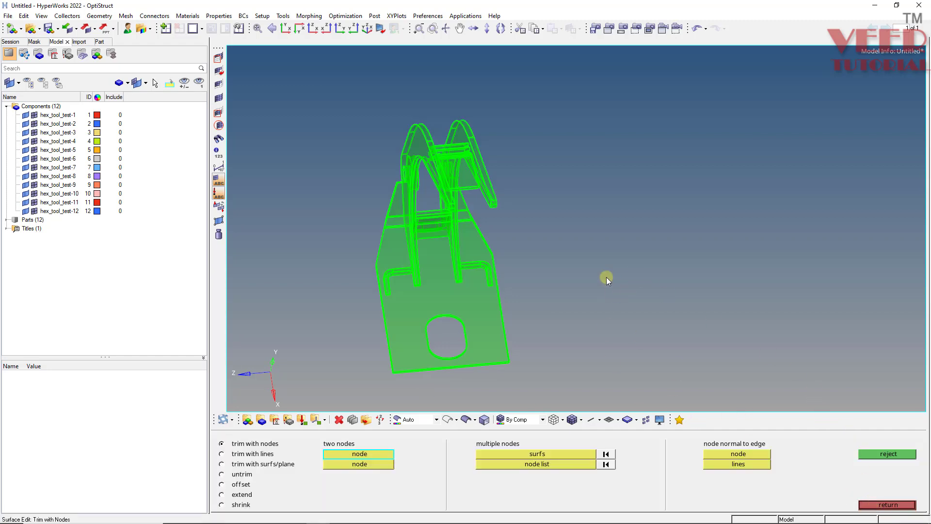
Step: Export the key-command mappings as a TCL script named keyboard into the hex_tool_test folder
{"action": "left_click", "coordinate": [429, 16]}
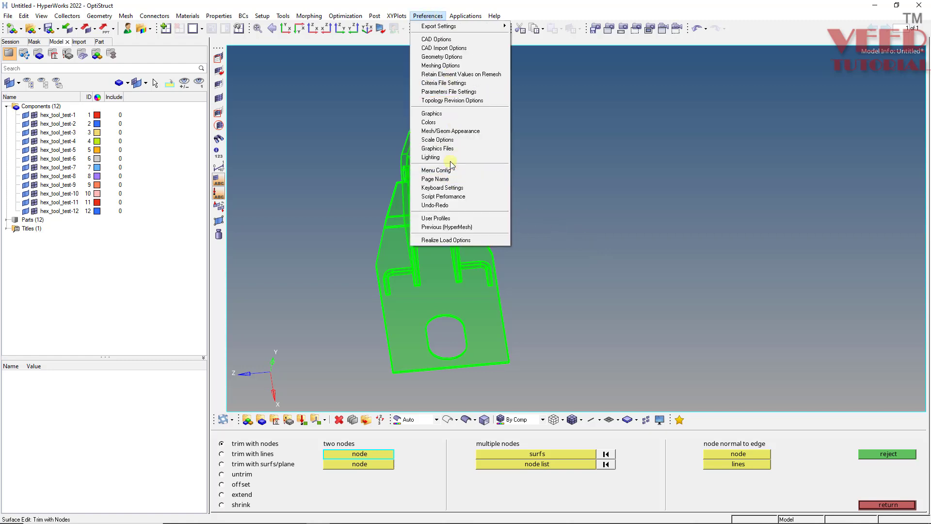
{"action": "left_click", "coordinate": [449, 191]}
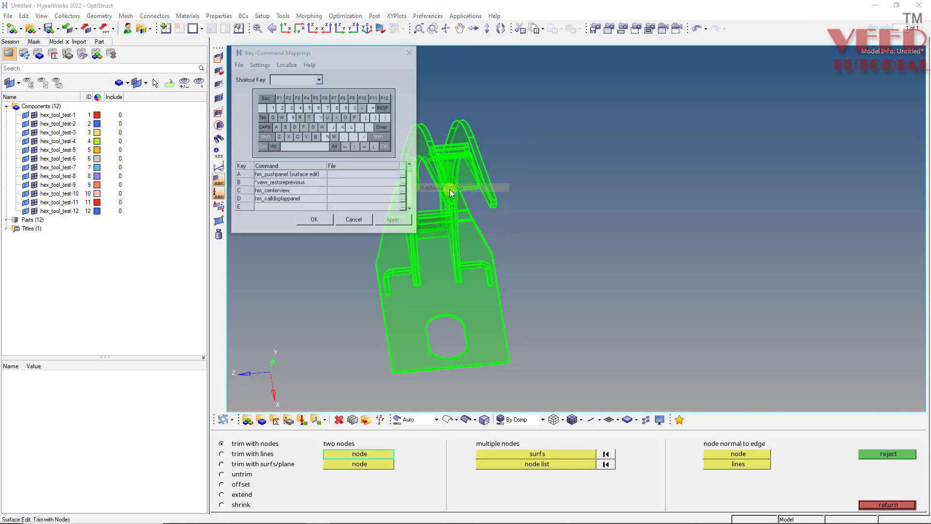
{"action": "left_click", "coordinate": [239, 65]}
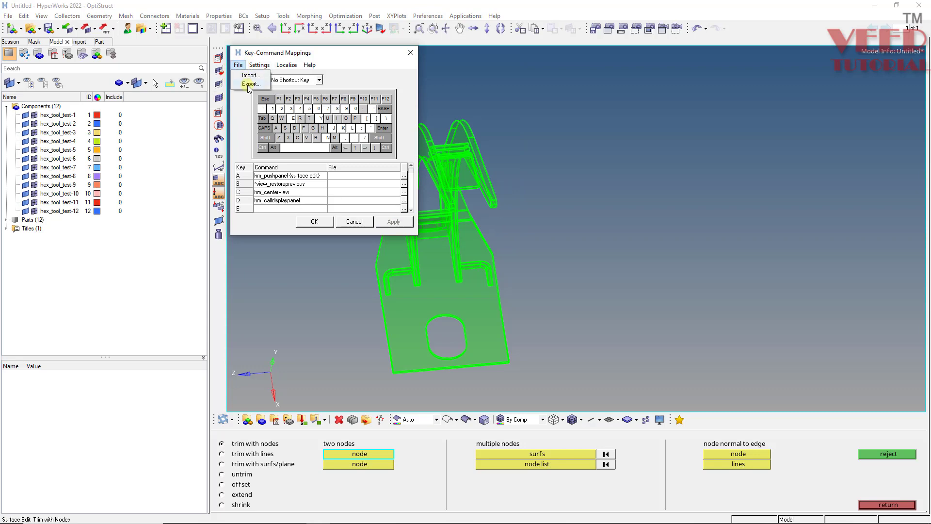
{"action": "left_click", "coordinate": [251, 83]}
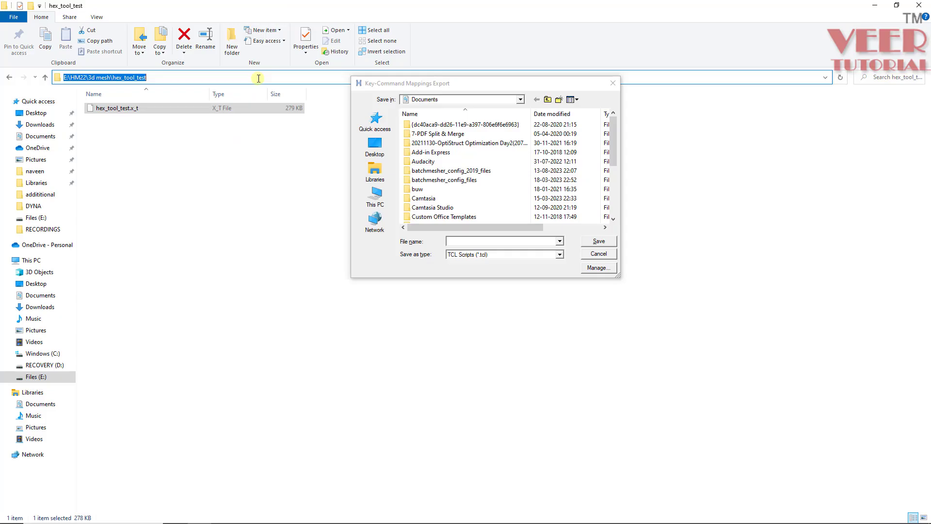
{"action": "left_click", "coordinate": [465, 240]}
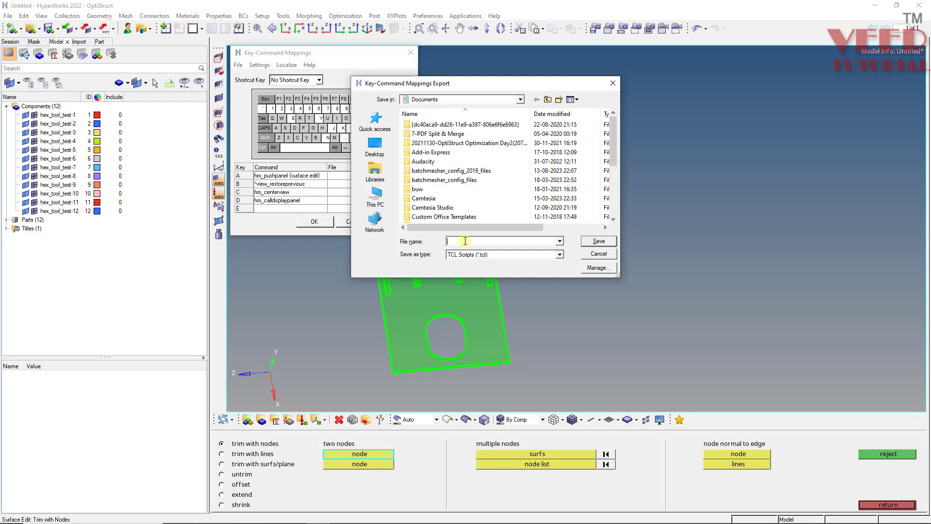
{"action": "key", "text": "ctrl+v"}
{"action": "key", "text": "Return"}
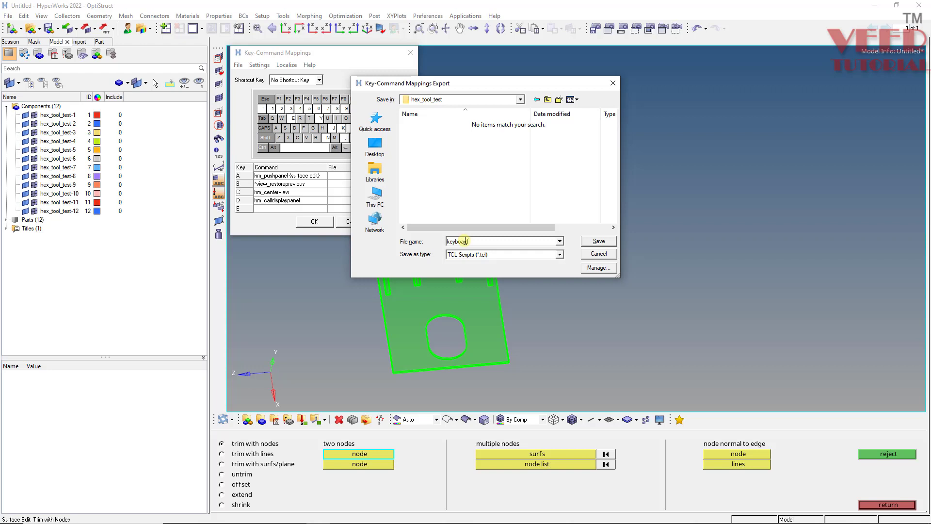
{"action": "left_click", "coordinate": [585, 241]}
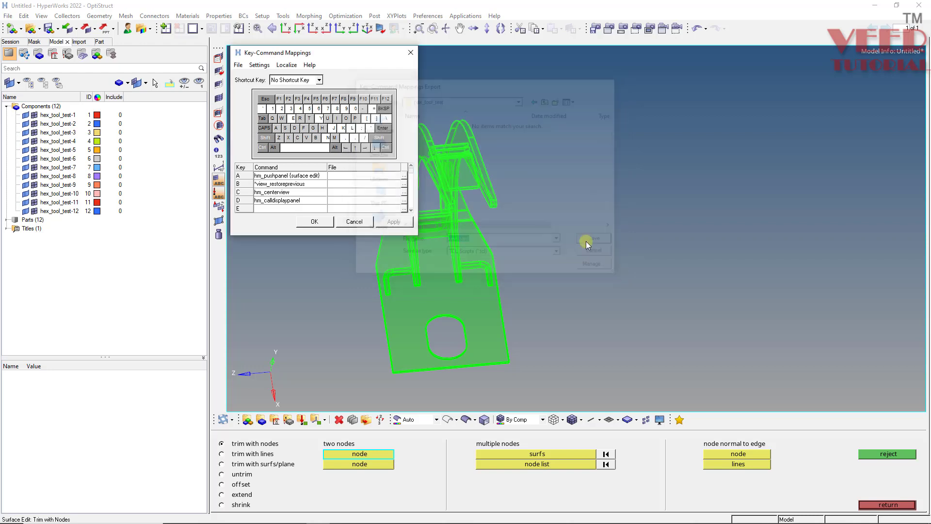
Step: Look over the import and default-mapping options of the key mappings and close them with the changes accepted
{"action": "left_click", "coordinate": [238, 65]}
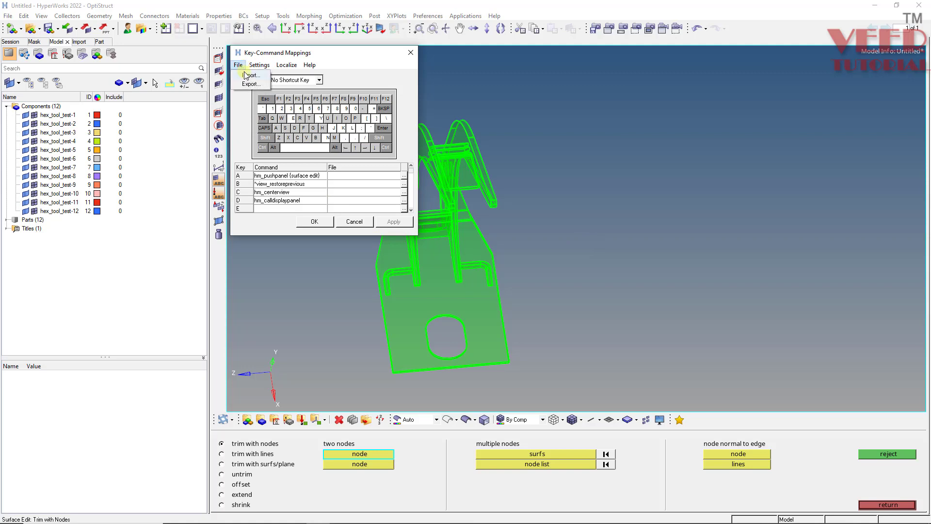
{"action": "left_click", "coordinate": [238, 114]}
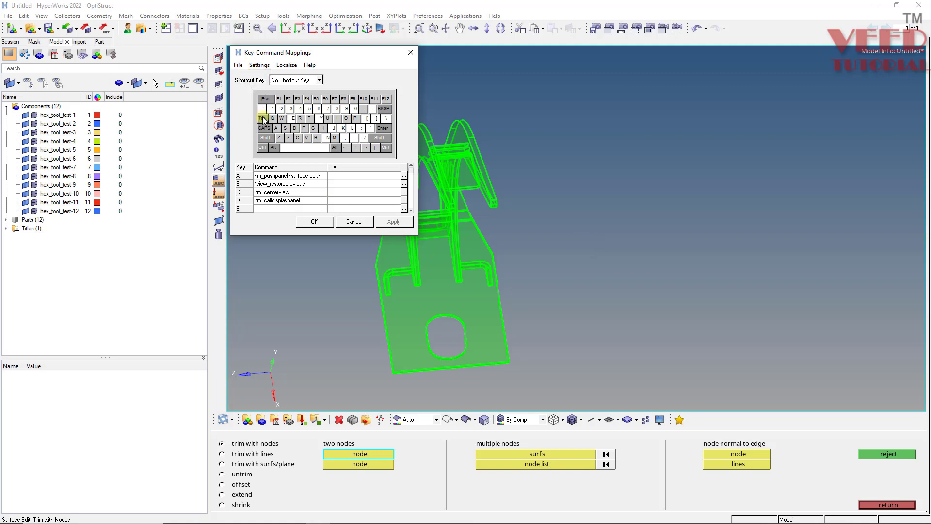
{"action": "left_click", "coordinate": [262, 66]}
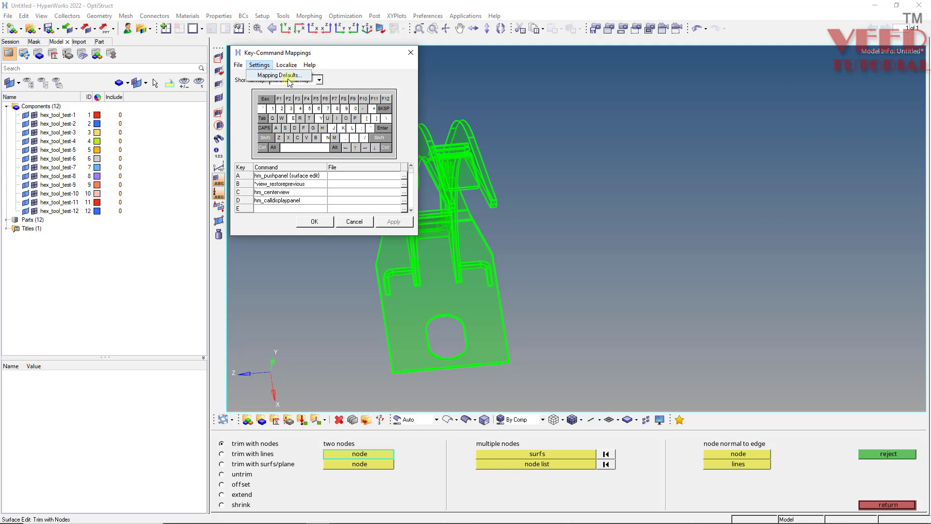
{"action": "left_click", "coordinate": [245, 116]}
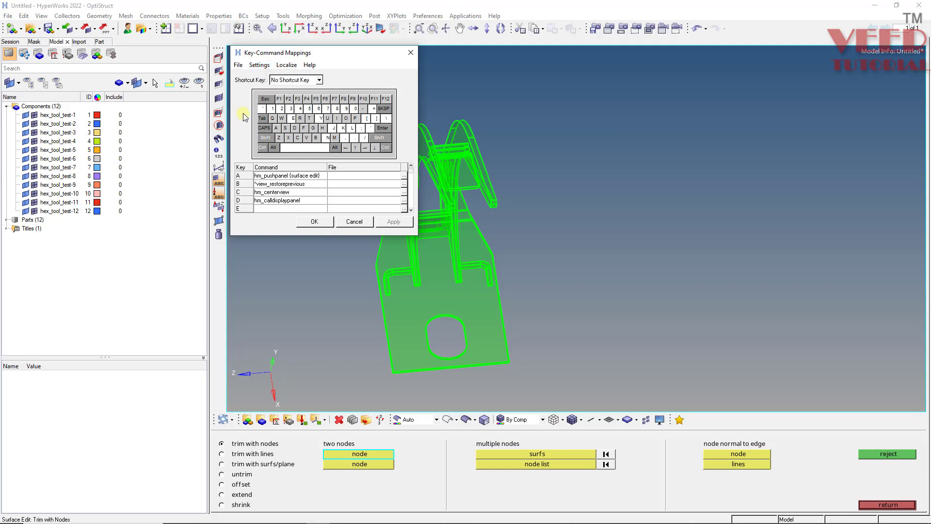
{"action": "left_click", "coordinate": [315, 222]}
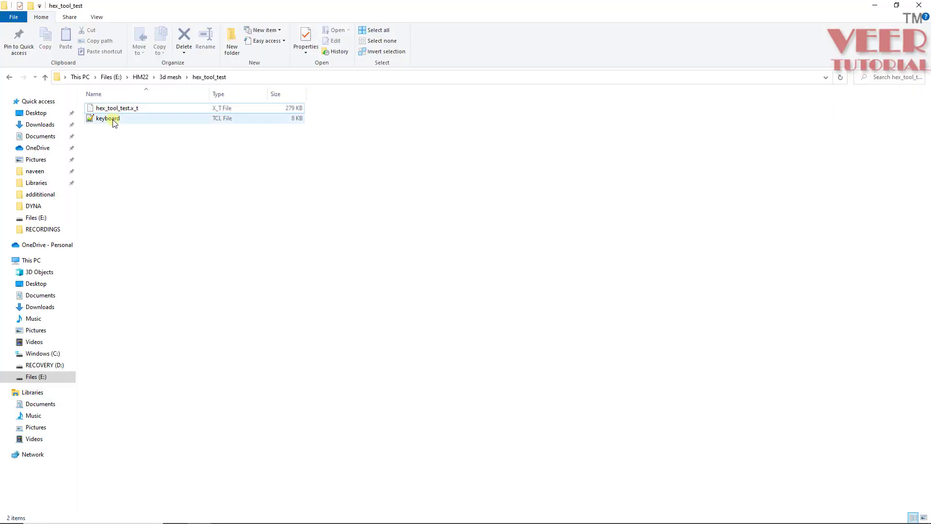
Step: Open the exported keyboard TCL file in Notepad, examine its key-to-command assignments, and close it
{"action": "left_click", "coordinate": [114, 121]}
{"action": "right_click", "coordinate": [114, 124]}
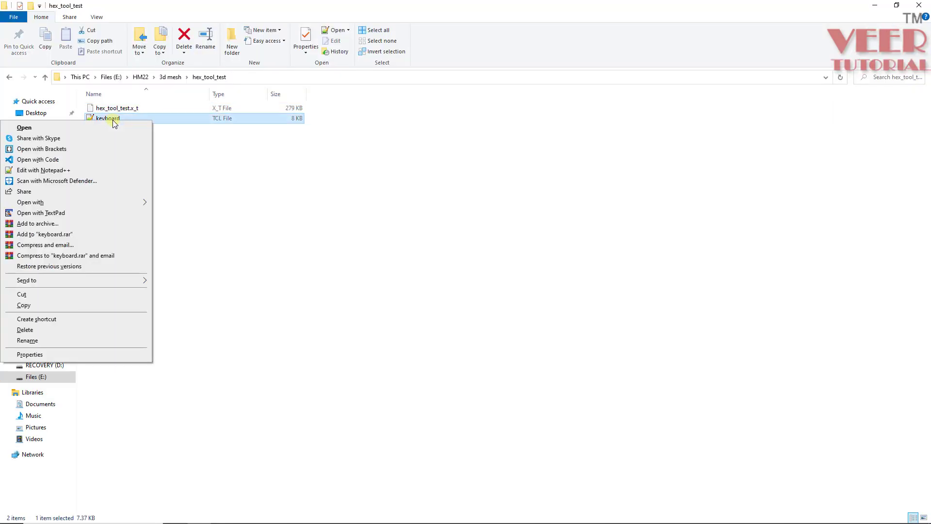
{"action": "mouse_move", "coordinate": [101, 202]}
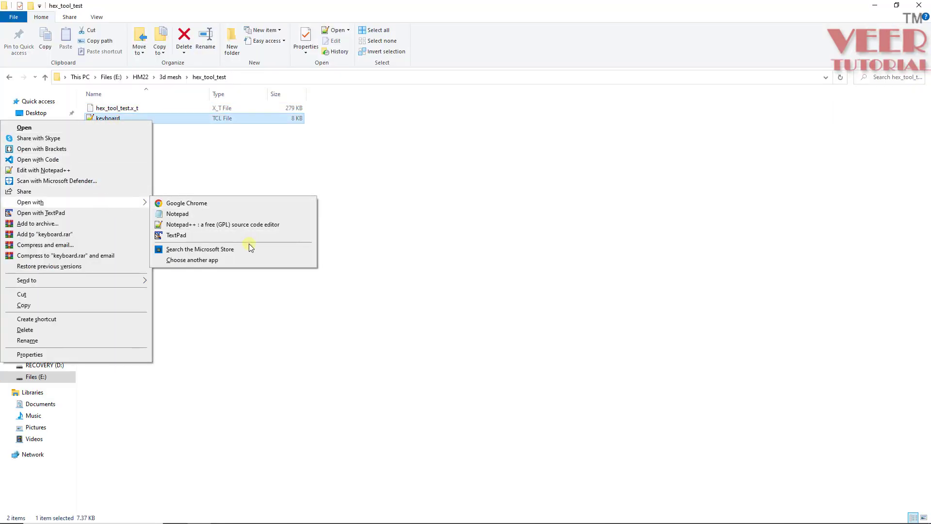
{"action": "left_click", "coordinate": [179, 214]}
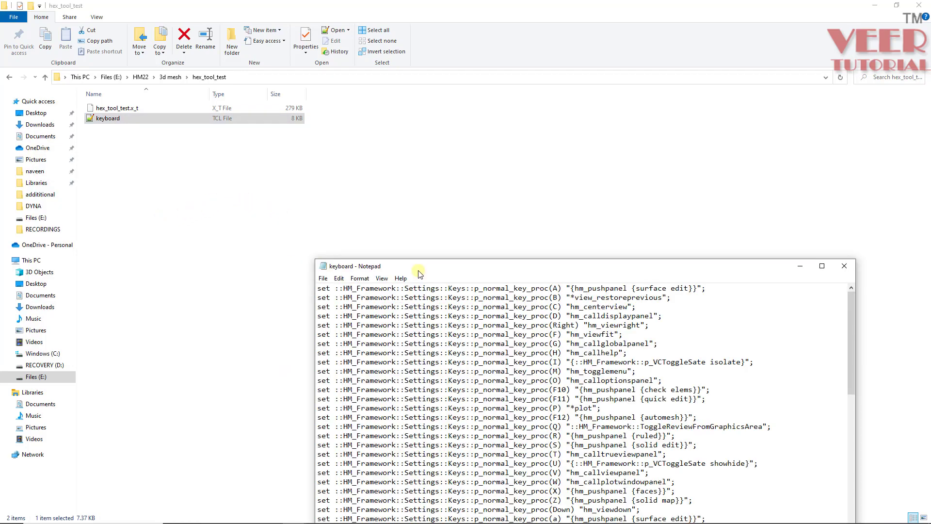
{"action": "left_click_drag", "start_coordinate": [420, 274], "coordinate": [274, 34]}
{"action": "scroll", "coordinate": [490, 192], "scroll_direction": "down", "scroll_amount": 9}
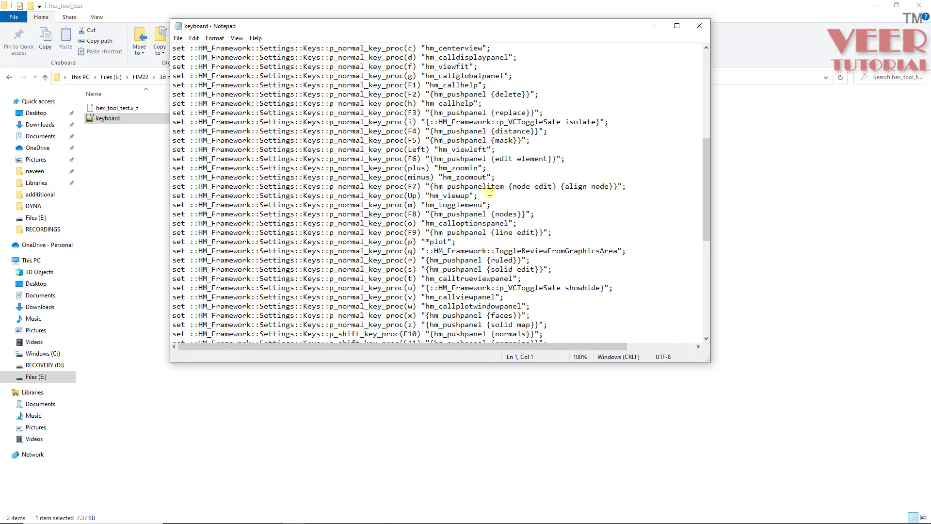
{"action": "scroll", "coordinate": [489, 192], "scroll_direction": "down", "scroll_amount": 5}
{"action": "scroll", "coordinate": [384, 270], "scroll_direction": "down", "scroll_amount": 5}
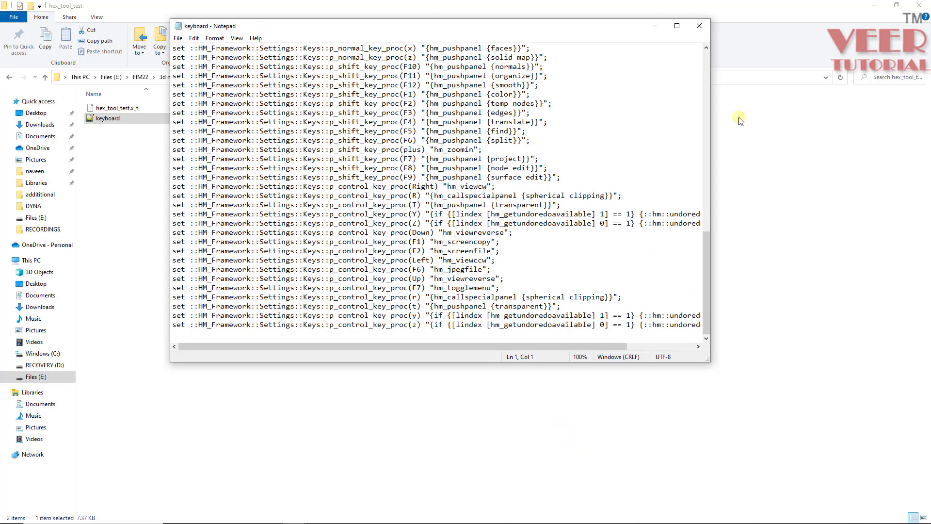
{"action": "left_click", "coordinate": [702, 27]}
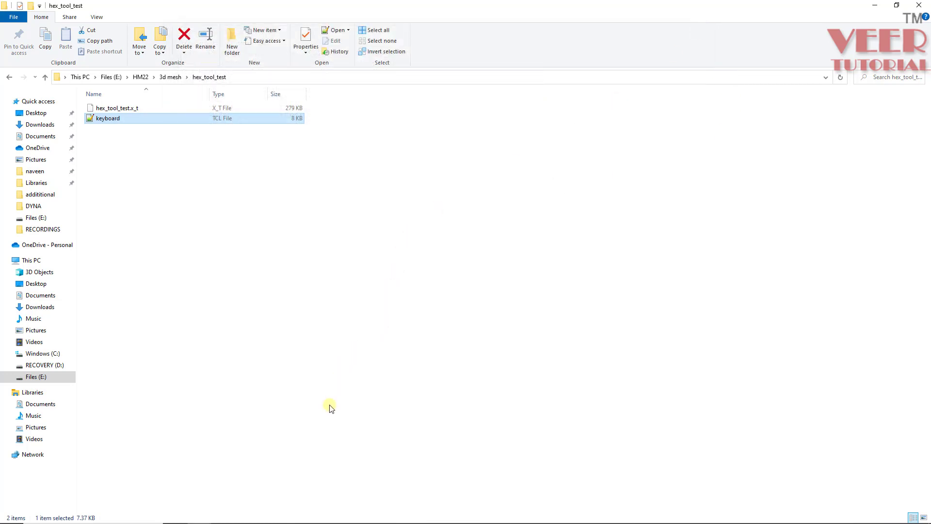
Step: Return to HyperWorks and examine the assembly from several sides, including the two arms and the orange block between them
{"action": "key", "text": "alt+Tab"}
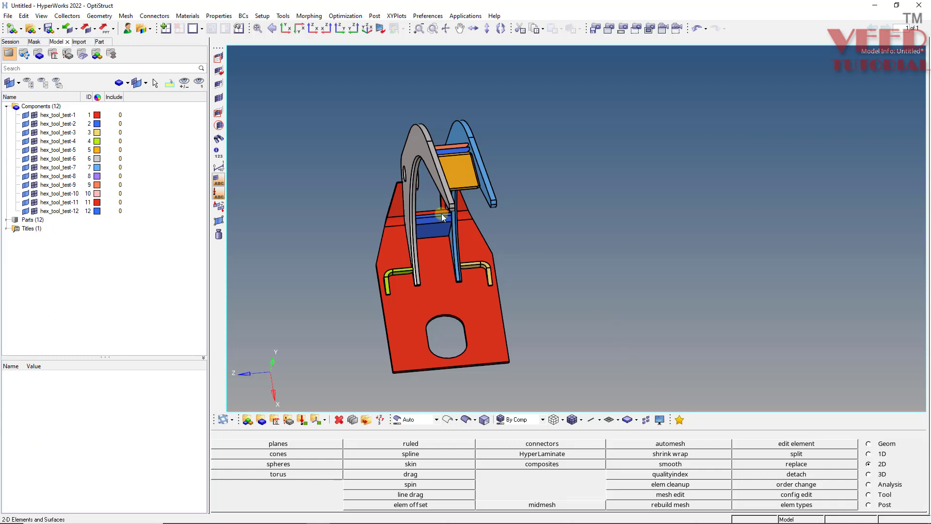
{"action": "left_click_drag", "start_coordinate": [423, 214], "coordinate": [478, 166], "text": "ctrl"}
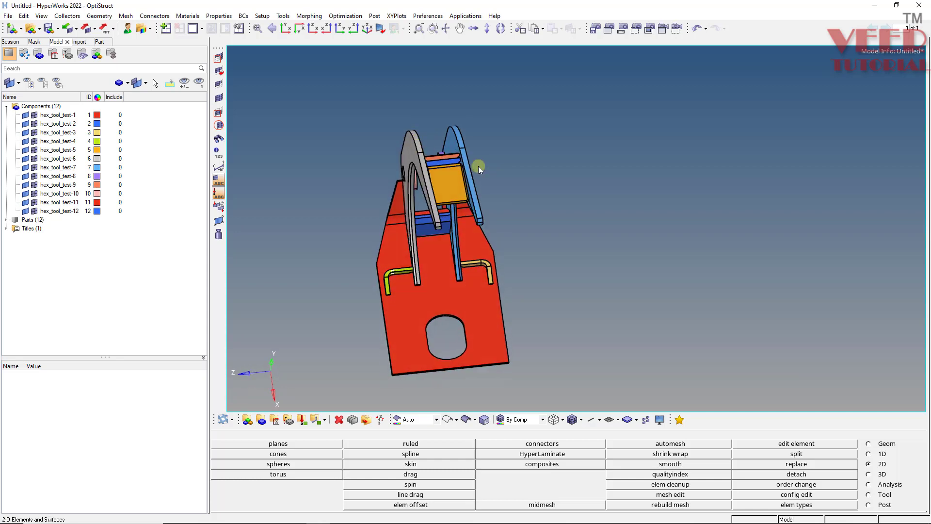
{"action": "scroll", "coordinate": [432, 180], "scroll_direction": "up", "scroll_amount": 6}
{"action": "left_click_drag", "start_coordinate": [322, 213], "coordinate": [361, 222], "text": "ctrl"}
{"action": "scroll", "coordinate": [474, 223], "scroll_direction": "down", "scroll_amount": 3}
{"action": "scroll", "coordinate": [472, 219], "scroll_direction": "up", "scroll_amount": 3}
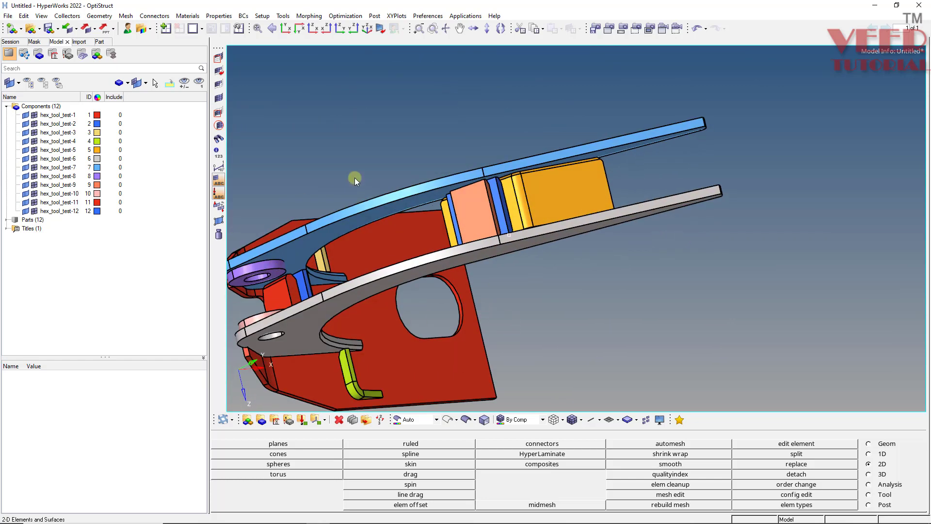
{"action": "scroll", "coordinate": [440, 162], "scroll_direction": "down", "scroll_amount": 3}
{"action": "scroll", "coordinate": [423, 199], "scroll_direction": "up", "scroll_amount": 5}
{"action": "left_click_drag", "start_coordinate": [423, 198], "coordinate": [375, 264], "text": "ctrl"}
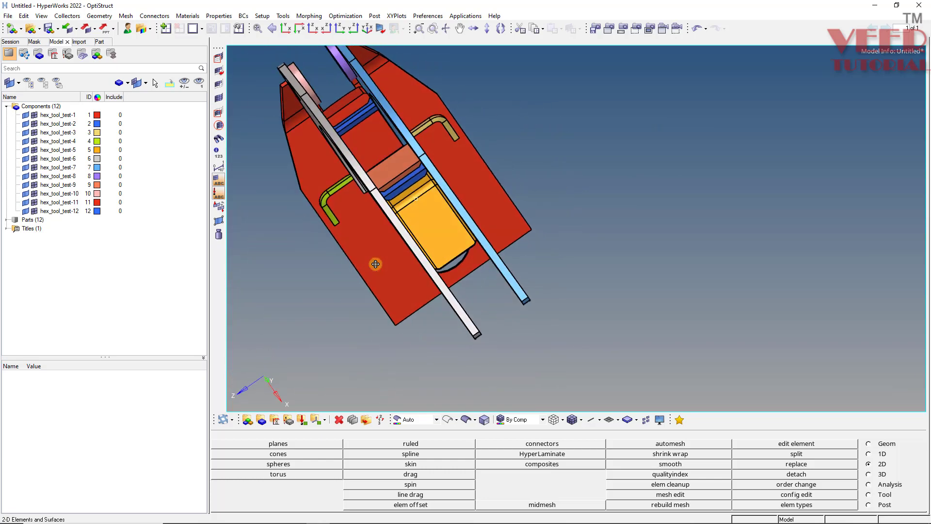
{"action": "scroll", "coordinate": [414, 183], "scroll_direction": "up", "scroll_amount": 5}
{"action": "scroll", "coordinate": [426, 233], "scroll_direction": "up", "scroll_amount": 2}
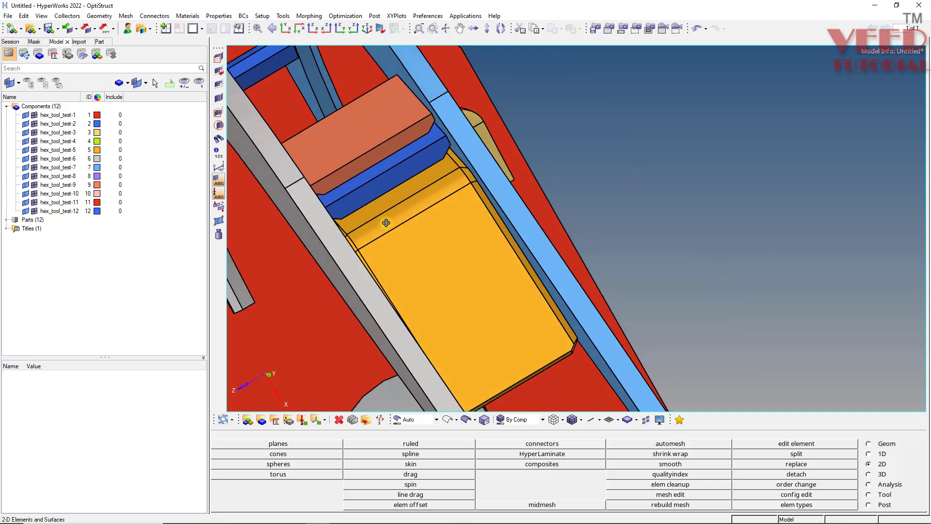
Step: Create 3 nodes by parametric extraction along the orange block's straight edge where its flat face meets the curved face
{"action": "key", "text": "F8"}
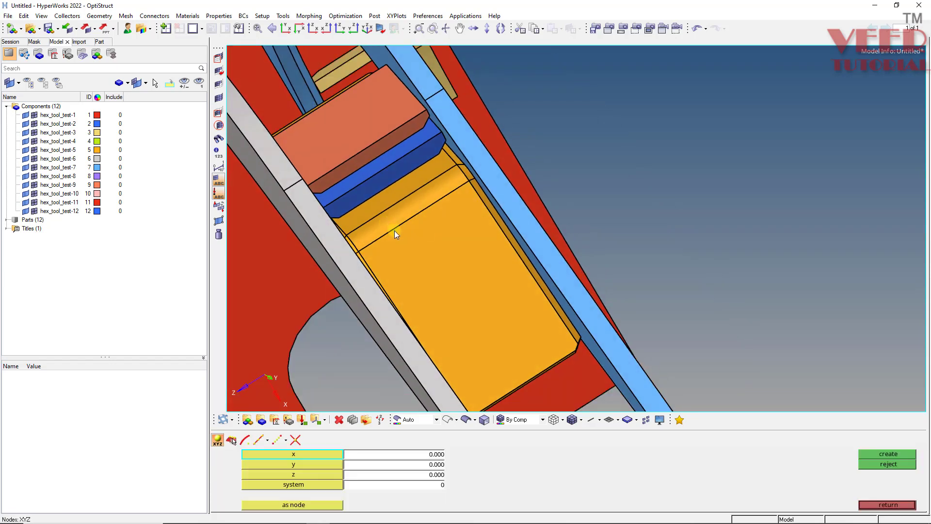
{"action": "left_click", "coordinate": [257, 442]}
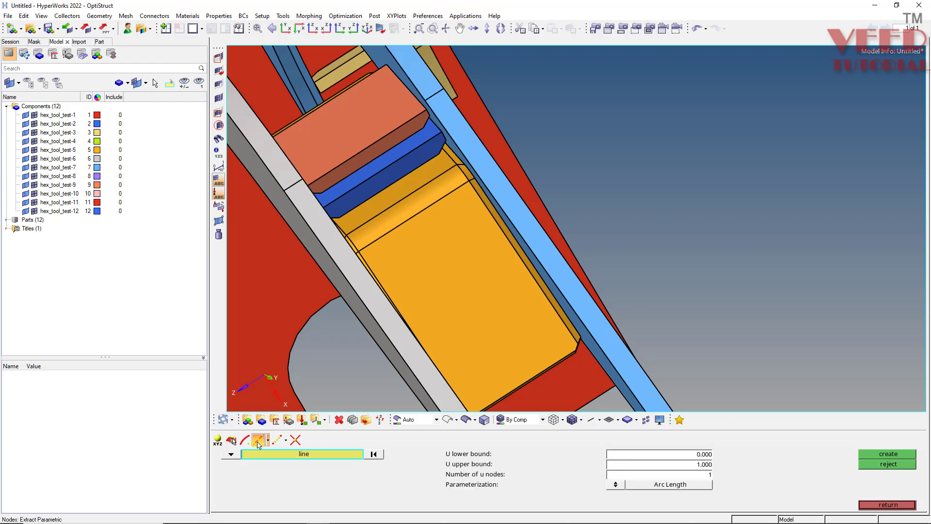
{"action": "left_click", "coordinate": [698, 476]}
{"action": "left_click", "coordinate": [413, 219]}
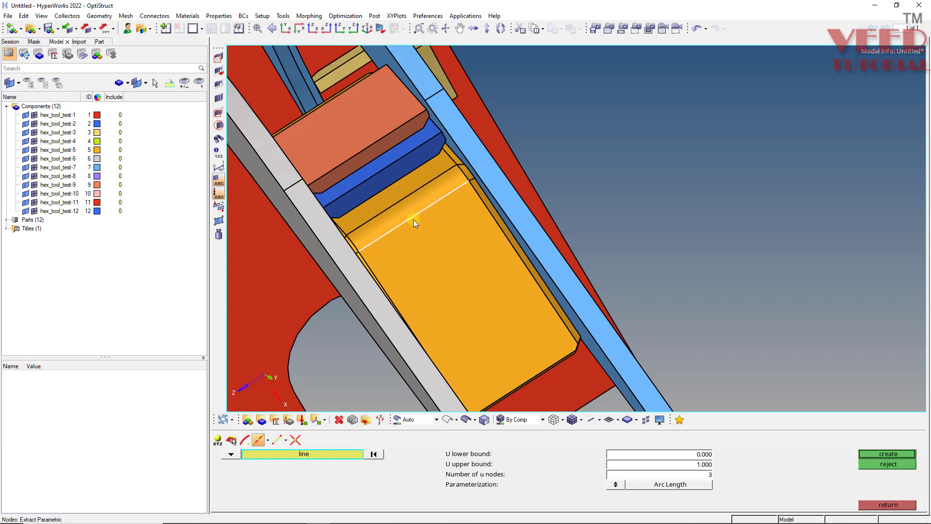
{"action": "middle_click", "coordinate": [440, 264]}
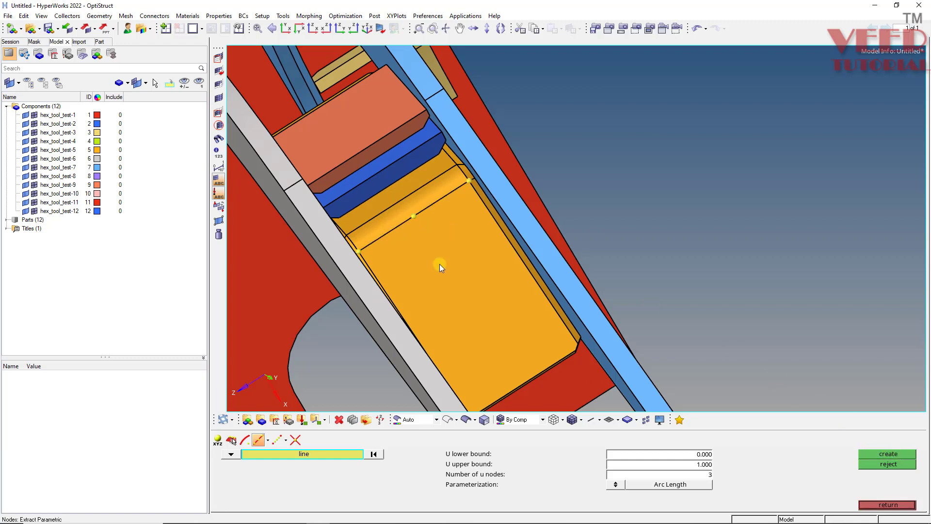
Step: Check the new nodes' position against the assembly's centre in the XZ view, using wireframe display before restoring shaded display
{"action": "scroll", "coordinate": [407, 226], "scroll_direction": "up", "scroll_amount": 5}
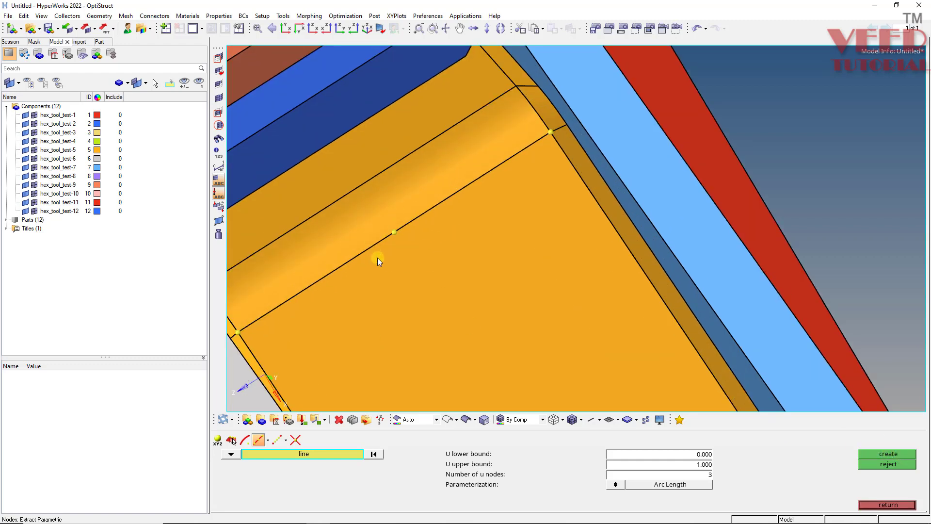
{"action": "scroll", "coordinate": [446, 225], "scroll_direction": "down", "scroll_amount": 5}
{"action": "left_click_drag", "start_coordinate": [447, 225], "coordinate": [394, 382], "text": "ctrl"}
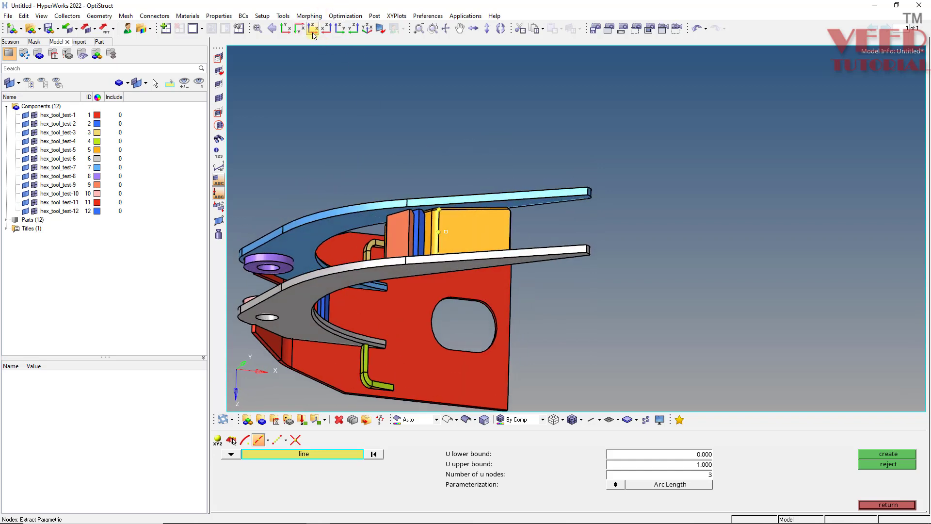
{"action": "left_click", "coordinate": [313, 32]}
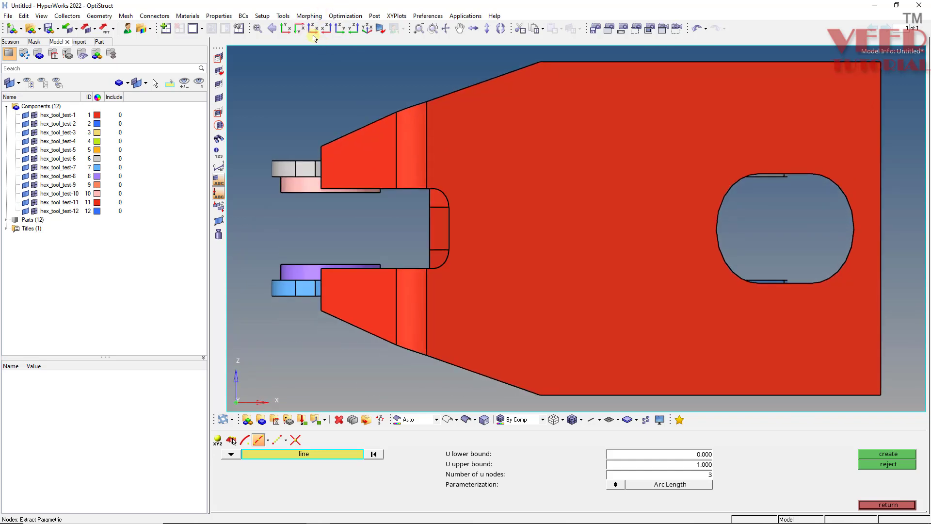
{"action": "left_click", "coordinate": [446, 422]}
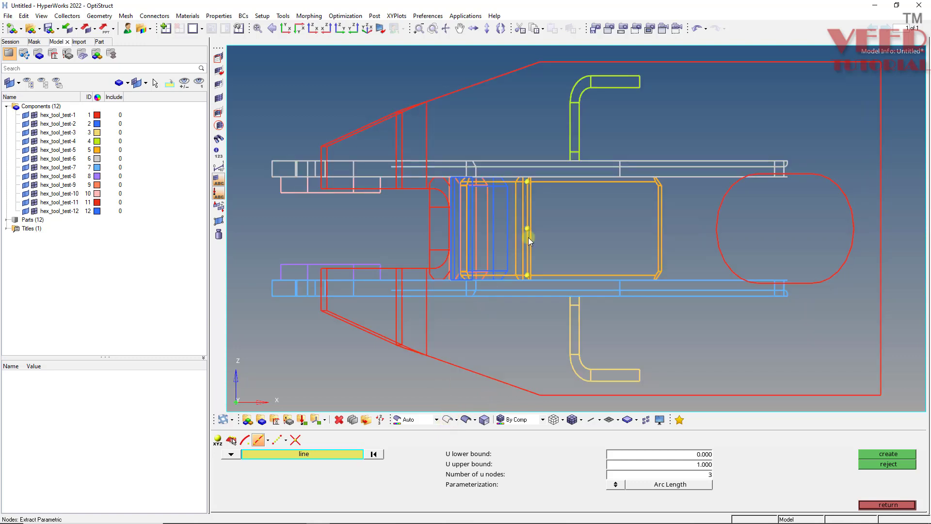
{"action": "left_click", "coordinate": [466, 419]}
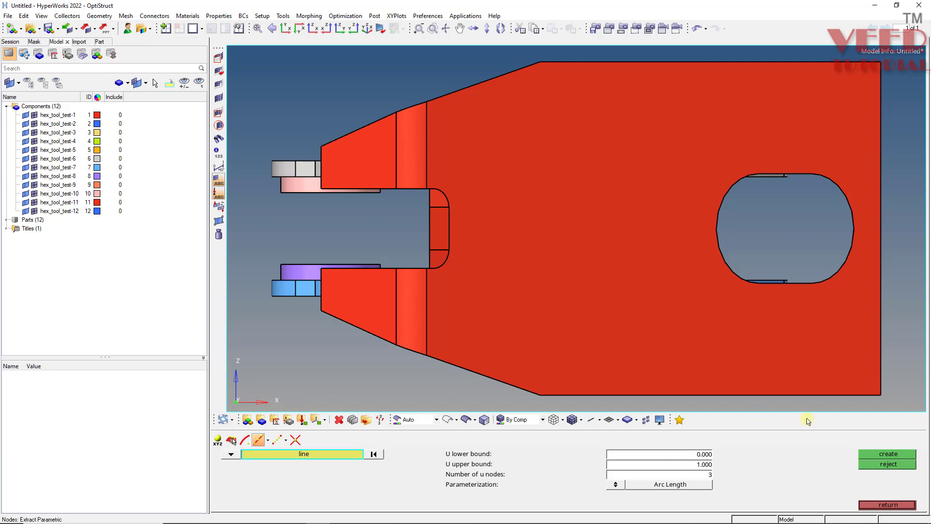
Step: In wireframe display, set up Solid Edit to trim solids with a plane normal to the z-axis
{"action": "left_click", "coordinate": [887, 504]}
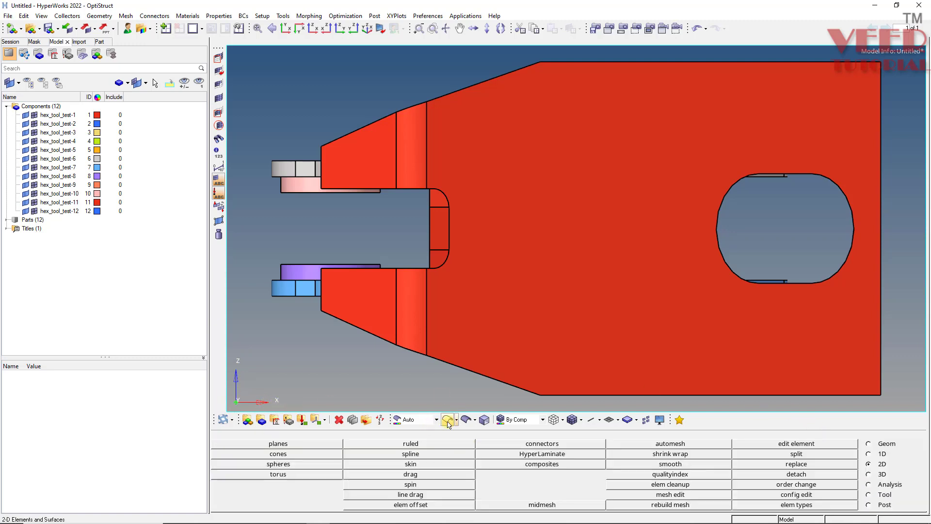
{"action": "left_click", "coordinate": [447, 419]}
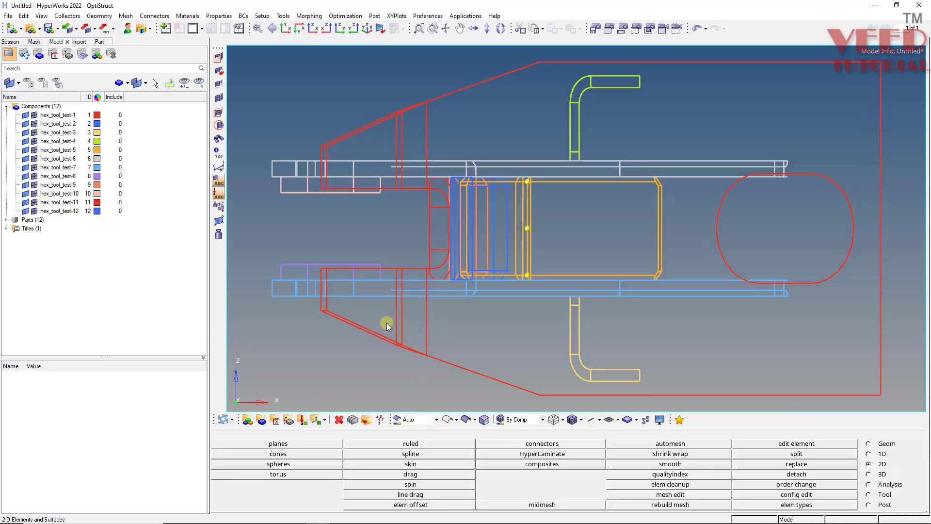
{"action": "key", "text": "shift+F9"}
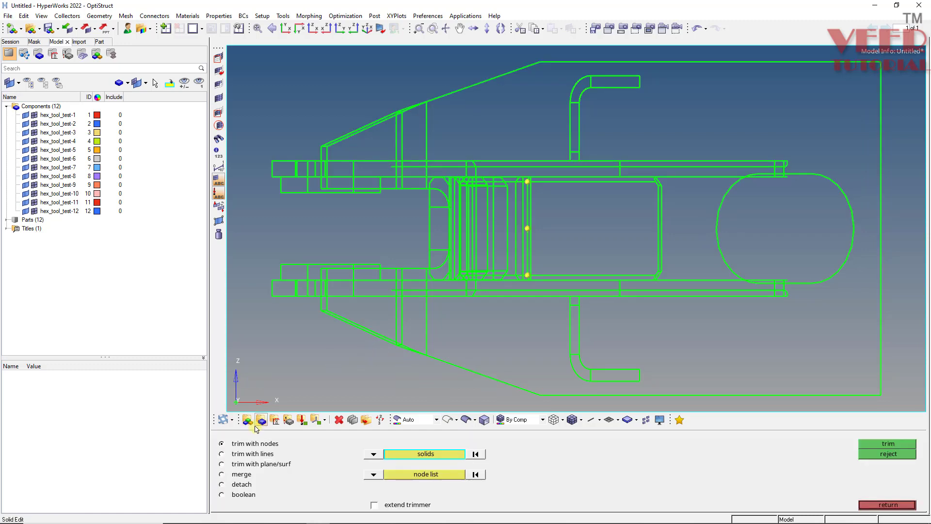
{"action": "left_click", "coordinate": [246, 465]}
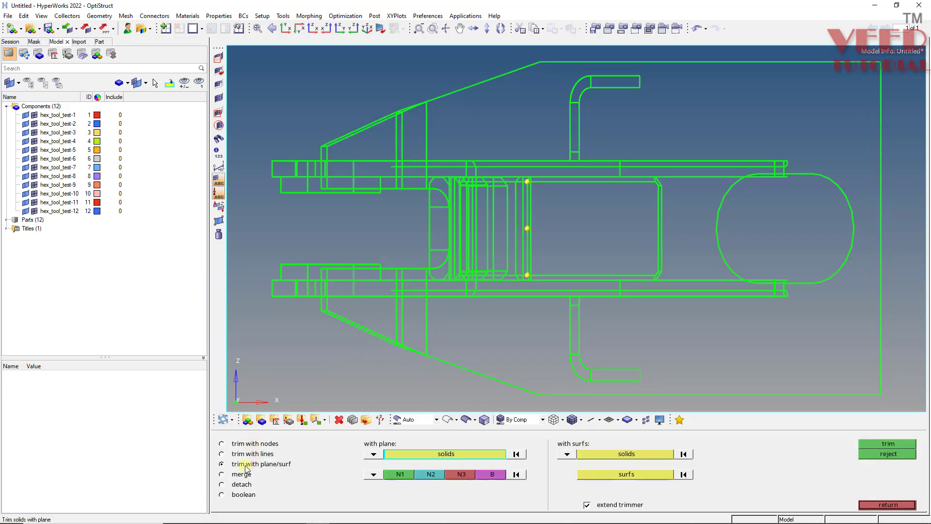
{"action": "left_click", "coordinate": [372, 475]}
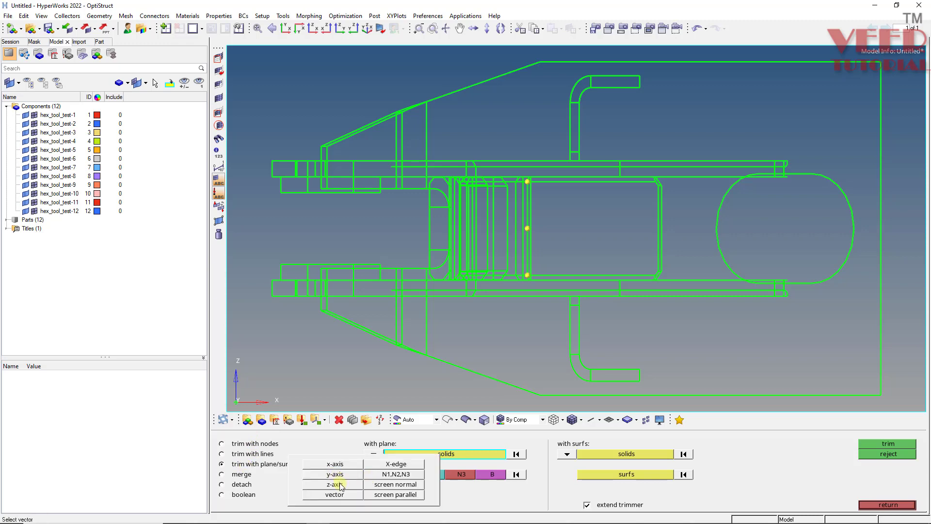
{"action": "left_click", "coordinate": [341, 485]}
{"action": "left_click", "coordinate": [450, 453]}
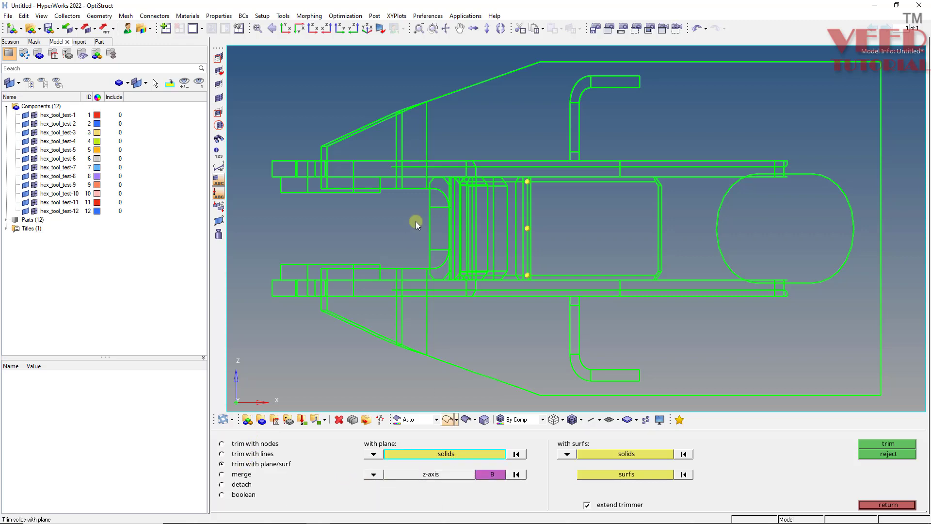
Step: Select all the assembly's solids and trim them with the z-axis plane through the middle of the three nodes
{"action": "scroll", "coordinate": [415, 221], "scroll_direction": "down", "scroll_amount": 2}
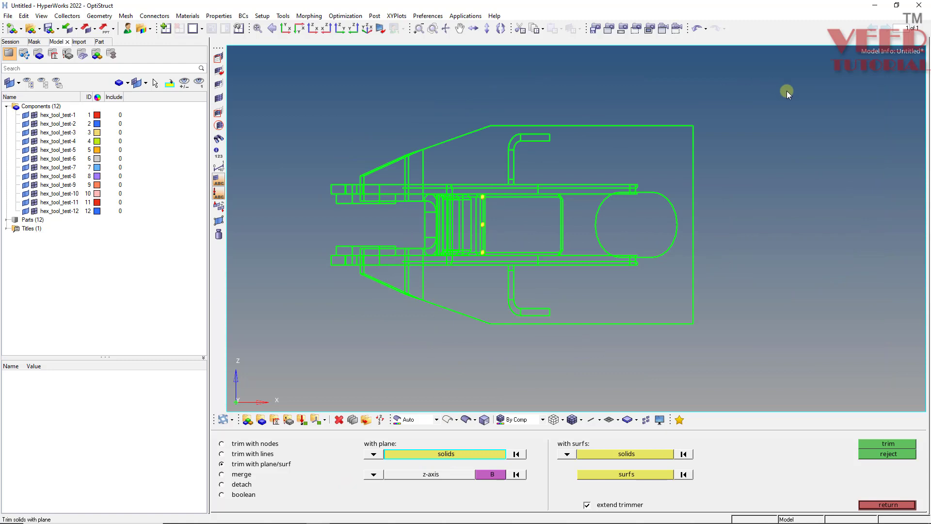
{"action": "left_click_drag", "start_coordinate": [787, 92], "coordinate": [785, 89], "text": "shift"}
{"action": "left_click_drag", "start_coordinate": [750, 127], "coordinate": [273, 376], "text": "shift"}
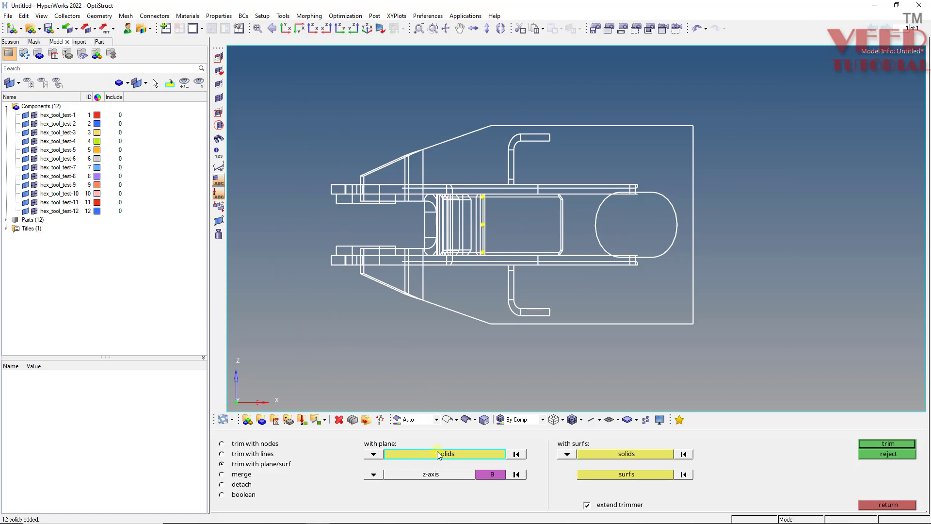
{"action": "left_click", "coordinate": [492, 474]}
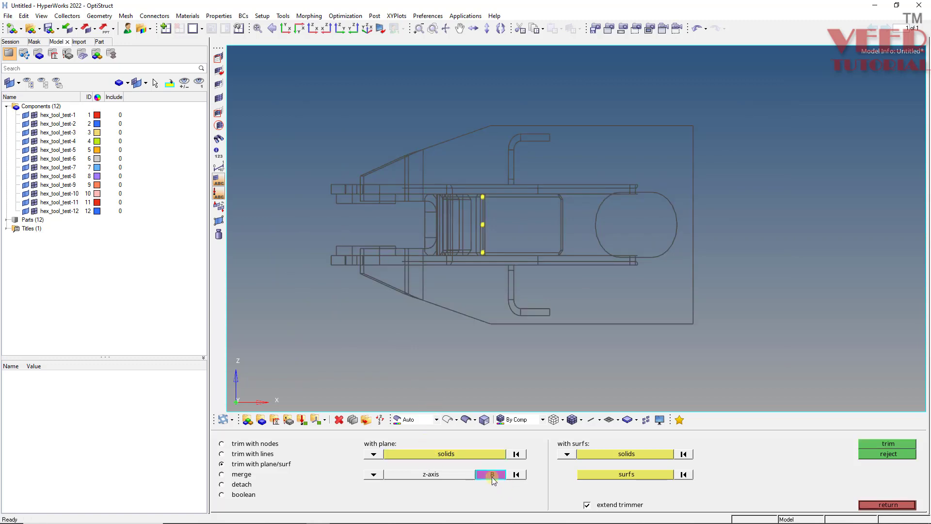
{"action": "left_click", "coordinate": [485, 227]}
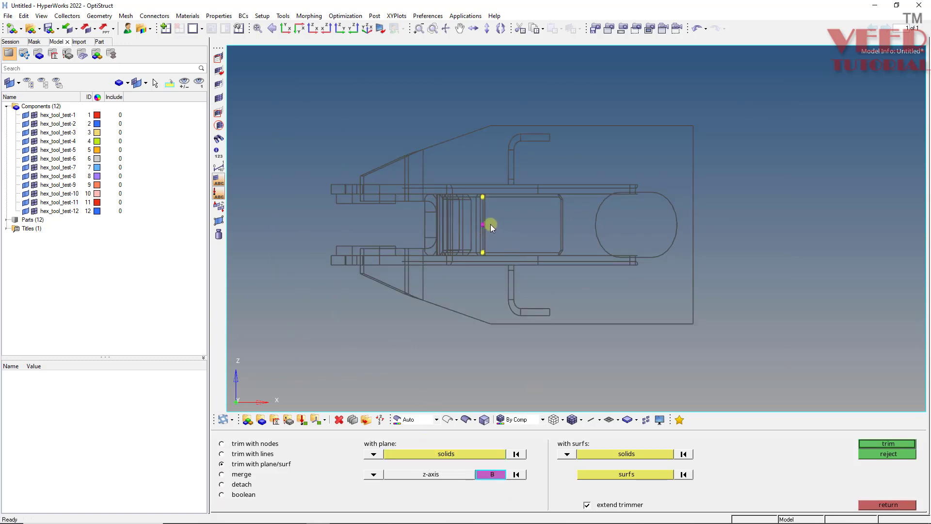
{"action": "scroll", "coordinate": [480, 224], "scroll_direction": "up", "scroll_amount": 3}
{"action": "scroll", "coordinate": [504, 223], "scroll_direction": "down", "scroll_amount": 4}
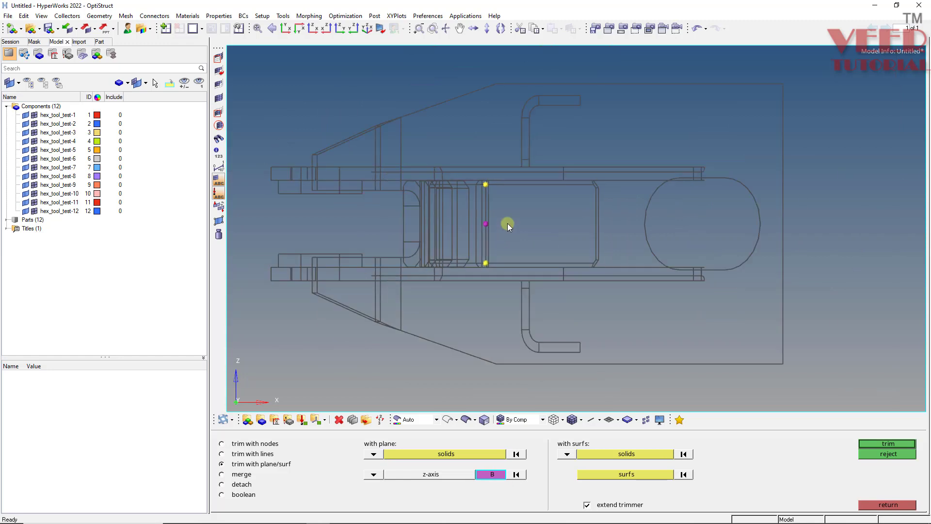
{"action": "left_click", "coordinate": [884, 445]}
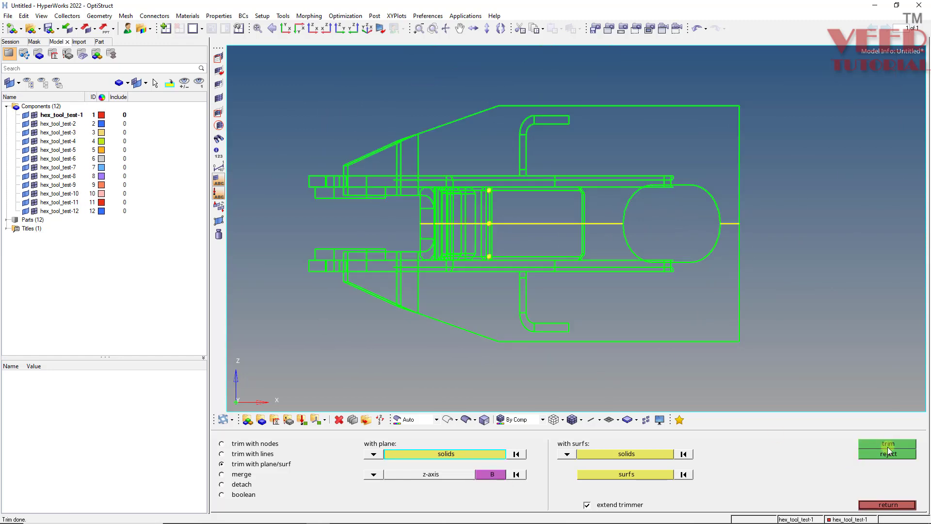
{"action": "left_click", "coordinate": [887, 504]}
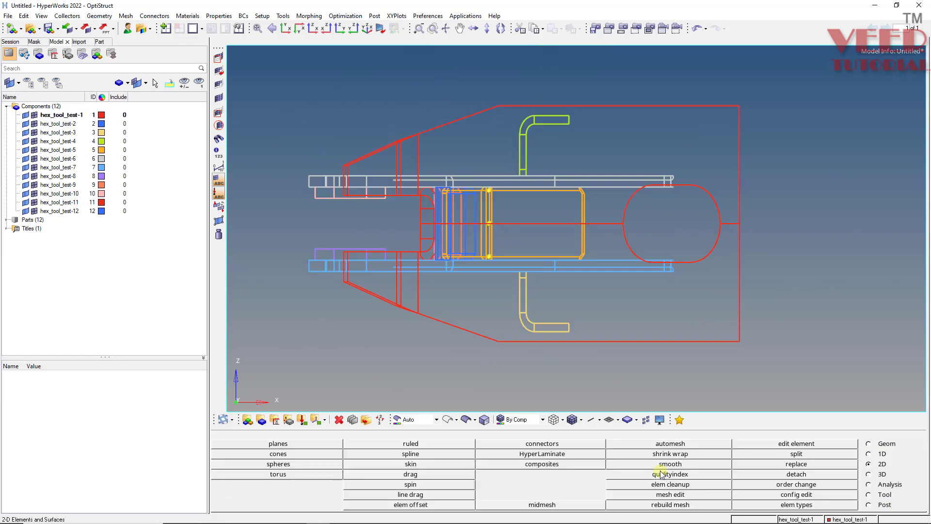
Step: Restore shaded geometry display with edges and set the geometry colour mode to Mixed to show the centre cut
{"action": "left_click", "coordinate": [467, 421]}
{"action": "mouse_move", "coordinate": [379, 248]}
{"action": "left_mouse_down", "text": "ctrl"}
{"action": "mouse_move", "coordinate": [291, 133]}
{"action": "mouse_move", "coordinate": [399, 248]}
{"action": "mouse_move", "coordinate": [401, 164]}
{"action": "mouse_move", "coordinate": [492, 137]}
{"action": "mouse_move", "coordinate": [470, 159]}
{"action": "mouse_move", "coordinate": [503, 223]}
{"action": "mouse_move", "coordinate": [339, 243]}
{"action": "mouse_move", "coordinate": [378, 373]}
{"action": "mouse_move", "coordinate": [410, 303]}
{"action": "mouse_move", "coordinate": [449, 258]}
{"action": "mouse_move", "coordinate": [542, 260]}
{"action": "mouse_move", "coordinate": [478, 297]}
{"action": "left_mouse_up", "text": "ctrl"}
{"action": "left_click", "coordinate": [416, 419]}
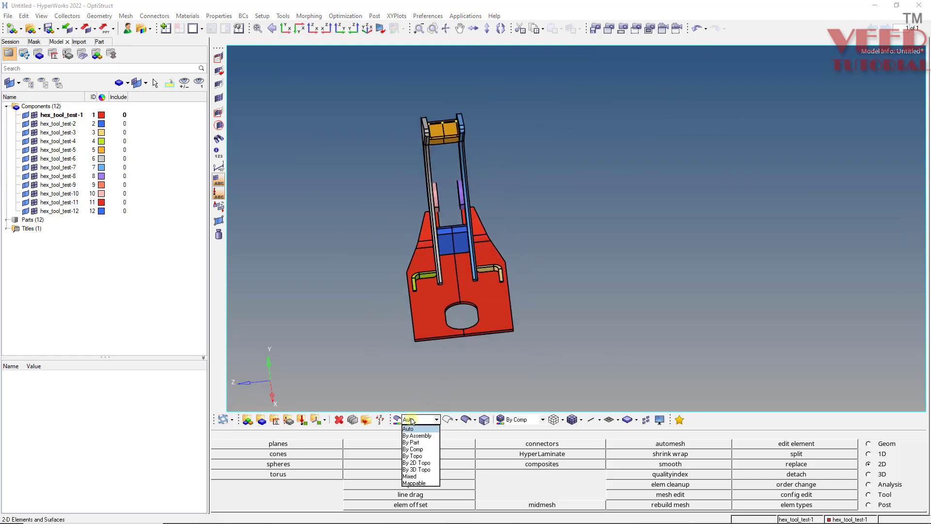
{"action": "left_click", "coordinate": [409, 476]}
{"action": "scroll", "coordinate": [466, 281], "scroll_direction": "up", "scroll_amount": 4}
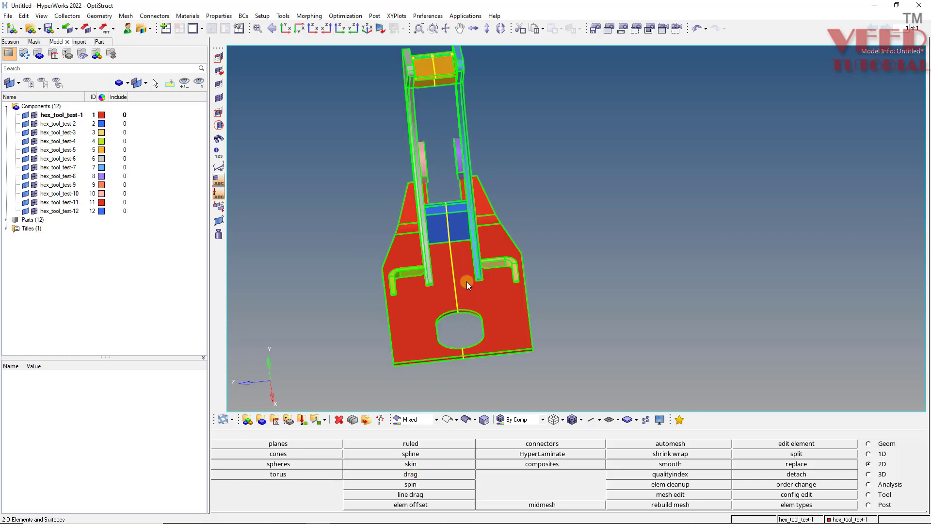
{"action": "left_click_drag", "start_coordinate": [491, 249], "coordinate": [429, 271], "text": "ctrl"}
Step: Mask the solids on the grey arm's side of the centre cut, leaving only the light-blue arm's half displayed
{"action": "key", "text": "F5"}
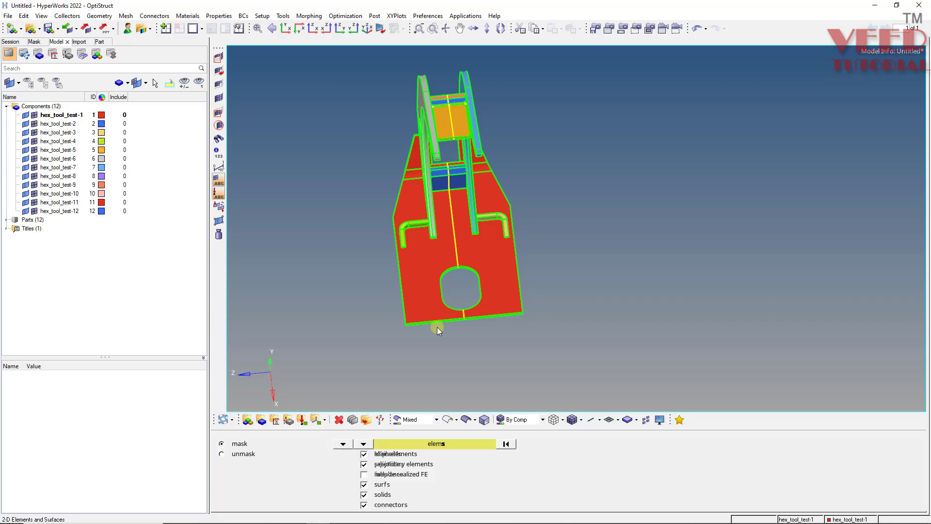
{"action": "key", "text": "Escape"}
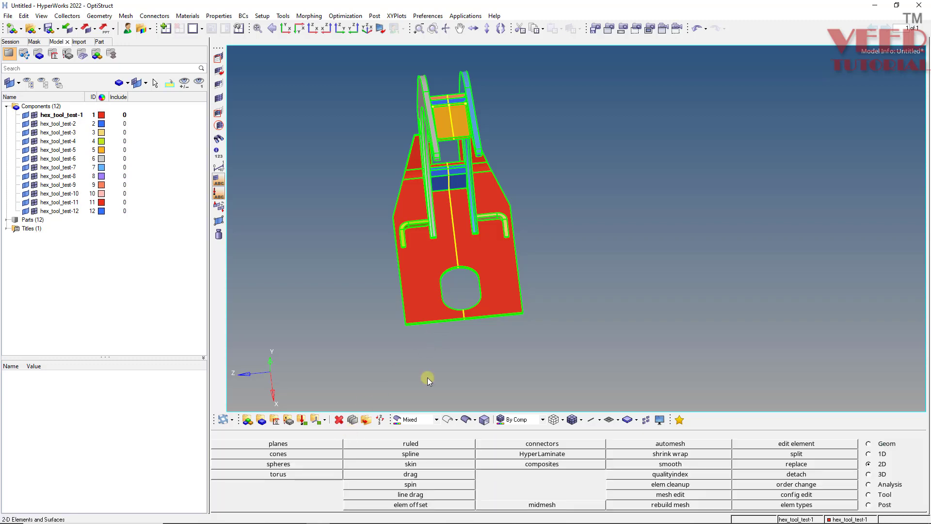
{"action": "key", "text": "F5"}
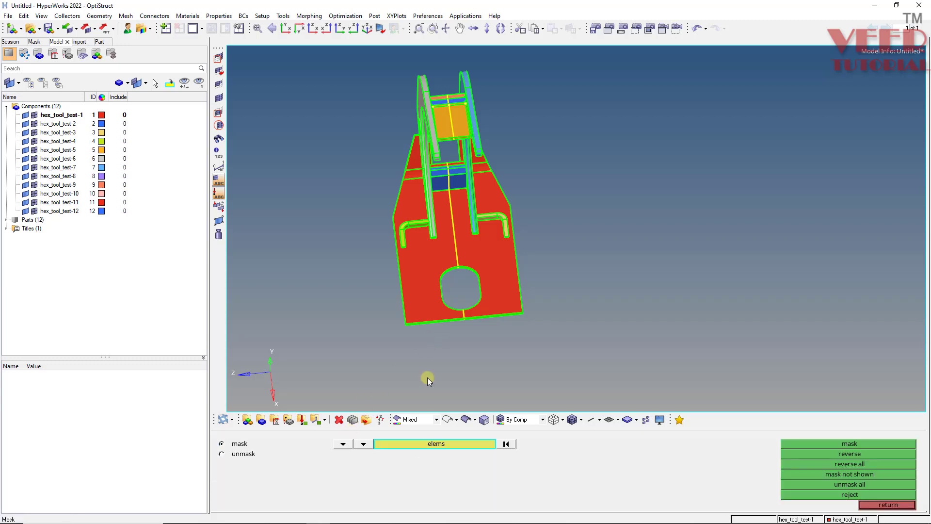
{"action": "left_click", "coordinate": [363, 443]}
{"action": "left_click", "coordinate": [487, 474]}
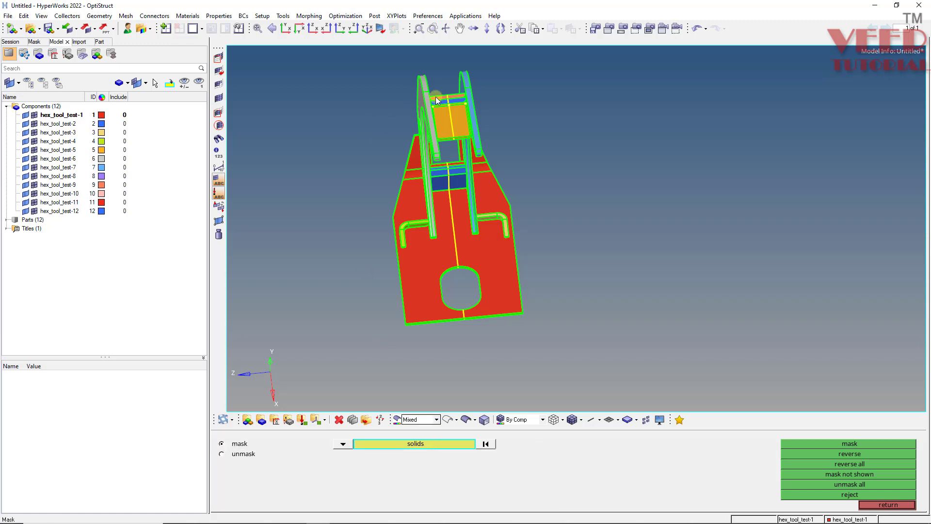
{"action": "left_click_drag", "start_coordinate": [534, 112], "coordinate": [423, 129], "text": "ctrl"}
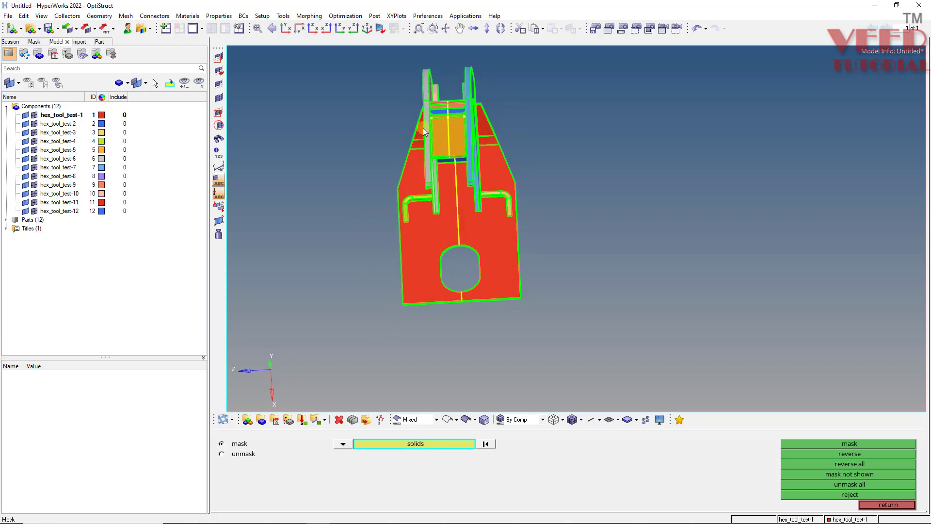
{"action": "left_click_drag", "start_coordinate": [346, 58], "coordinate": [446, 342], "text": "shift"}
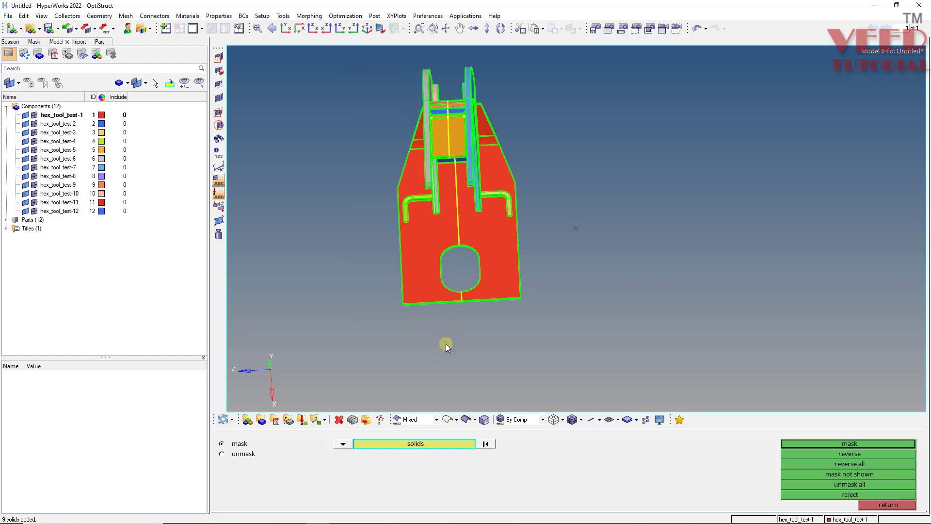
{"action": "left_click", "coordinate": [842, 443]}
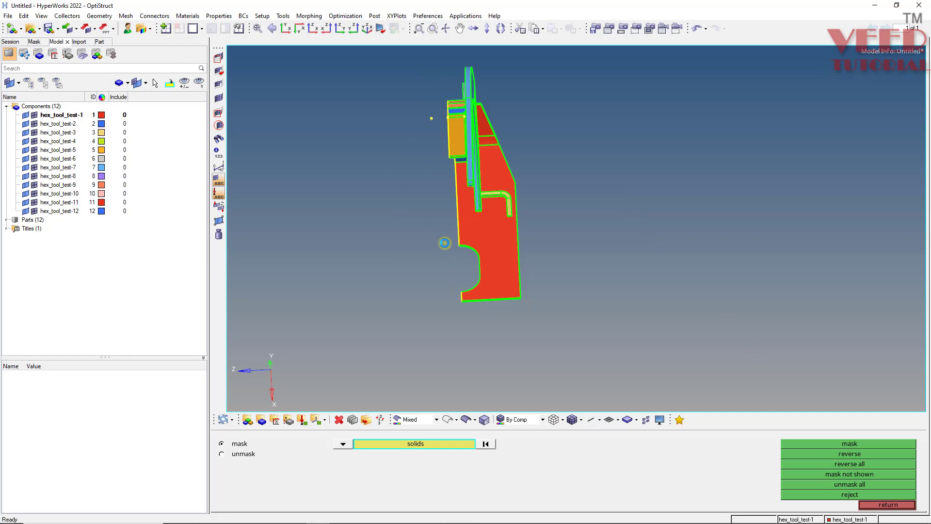
Step: Clear the temporary nodes and examine the remaining half of the assembly from several sides
{"action": "left_click_drag", "start_coordinate": [438, 245], "coordinate": [373, 249], "text": "ctrl"}
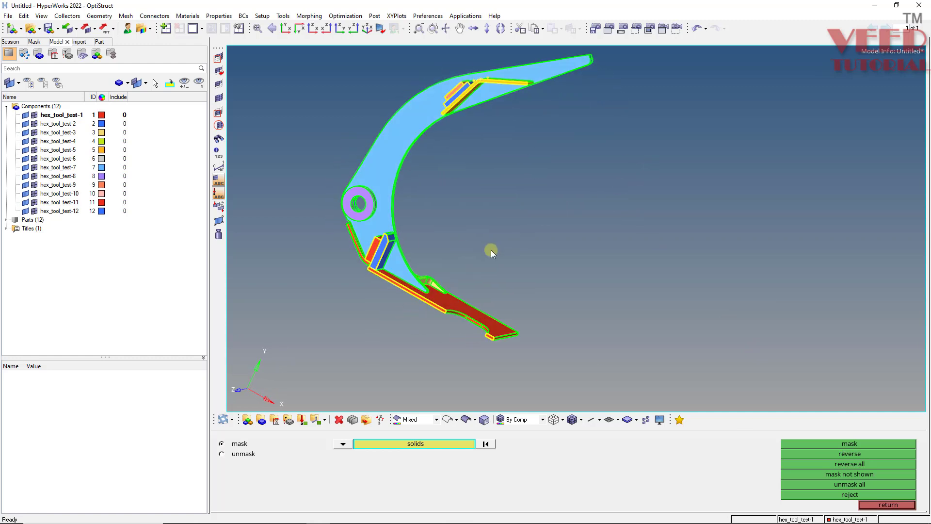
{"action": "key", "text": "shift+F2"}
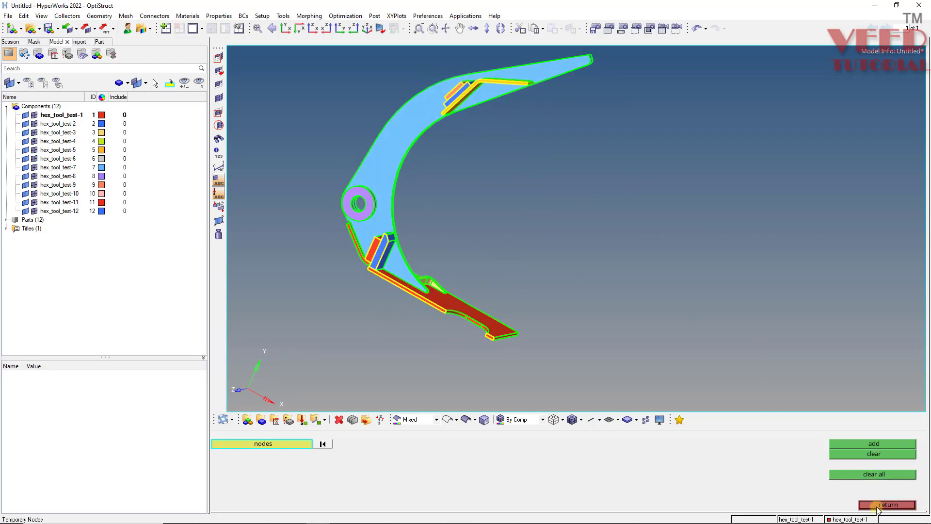
{"action": "key", "text": "F5"}
{"action": "left_click_drag", "start_coordinate": [588, 299], "coordinate": [499, 176], "text": "ctrl"}
{"action": "scroll", "coordinate": [499, 176], "scroll_direction": "up", "scroll_amount": 5}
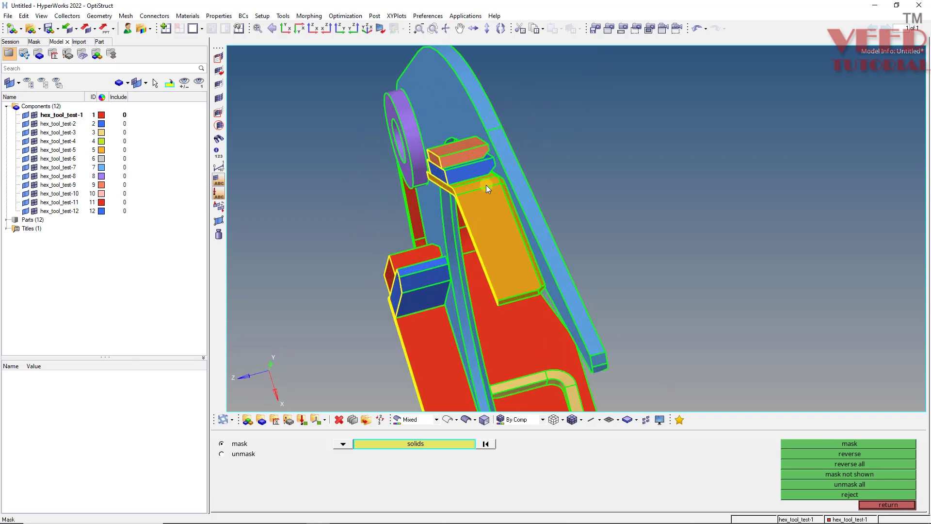
{"action": "scroll", "coordinate": [494, 297], "scroll_direction": "up", "scroll_amount": 3}
{"action": "scroll", "coordinate": [494, 298], "scroll_direction": "down", "scroll_amount": 5}
{"action": "left_click_drag", "start_coordinate": [494, 297], "coordinate": [569, 281], "text": "ctrl"}
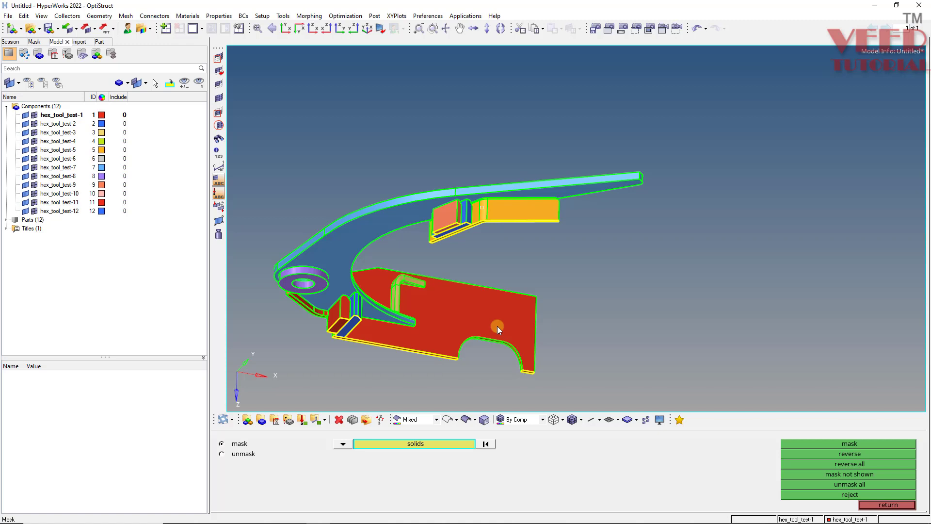
{"action": "left_click", "coordinate": [880, 505]}
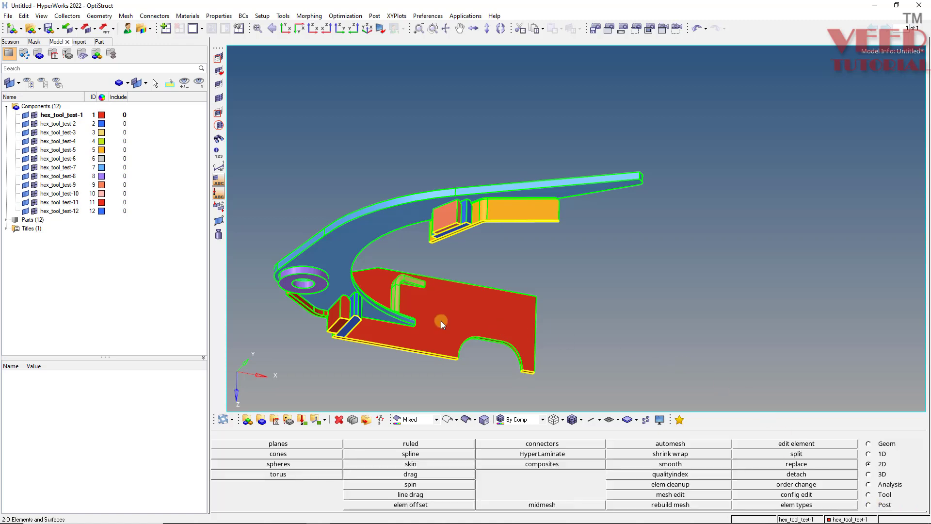
Step: Save the model as a HyperMesh binary file named hex_tool_test_ in the hex_tool_test folder
{"action": "left_click", "coordinate": [7, 16]}
{"action": "mouse_move", "coordinate": [30, 70]}
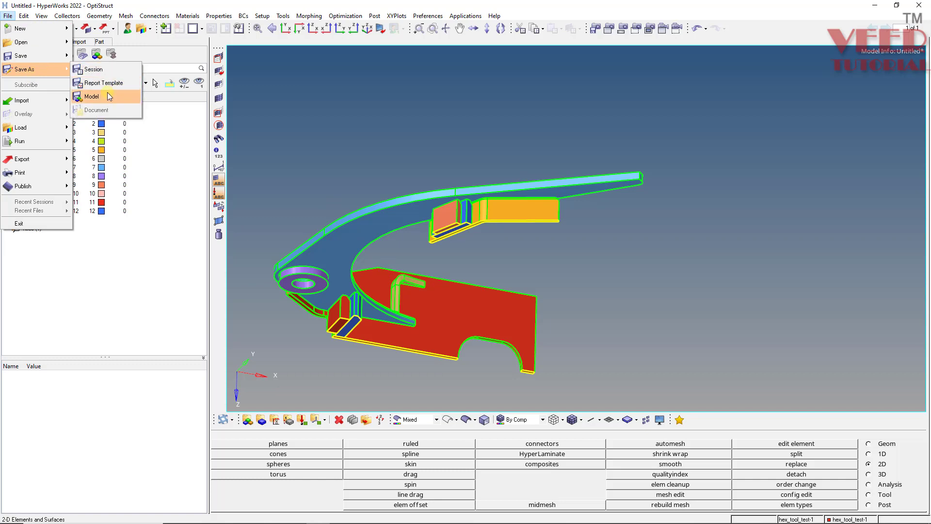
{"action": "left_click", "coordinate": [91, 96]}
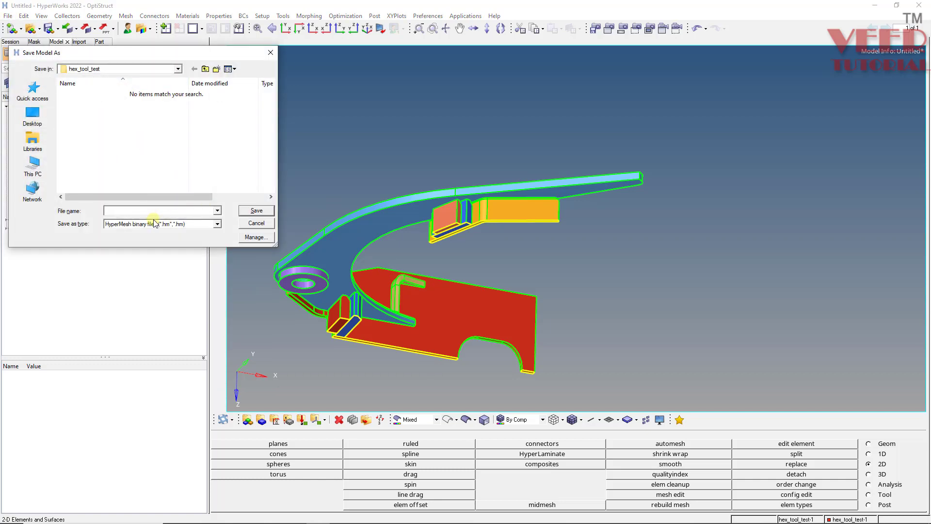
{"action": "type", "text": "he"}
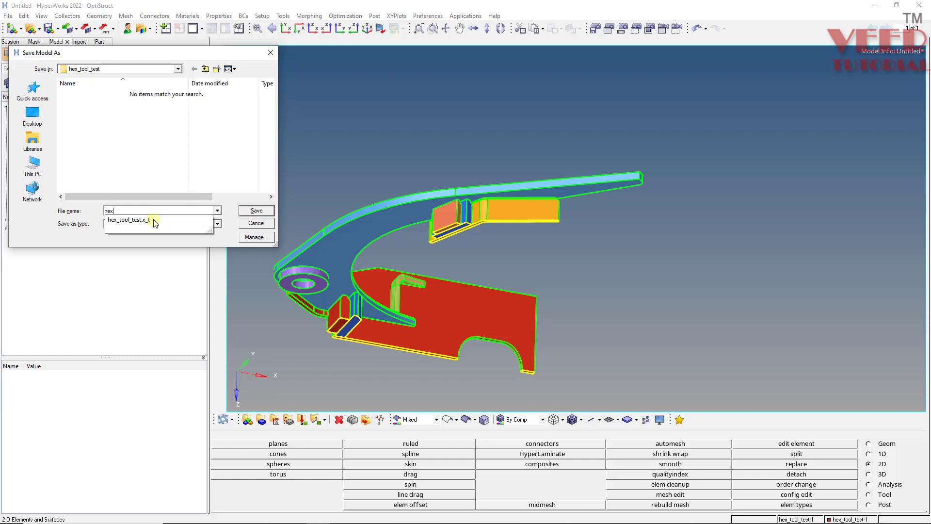
{"action": "type", "text": "x"}
{"action": "left_click", "coordinate": [154, 221]}
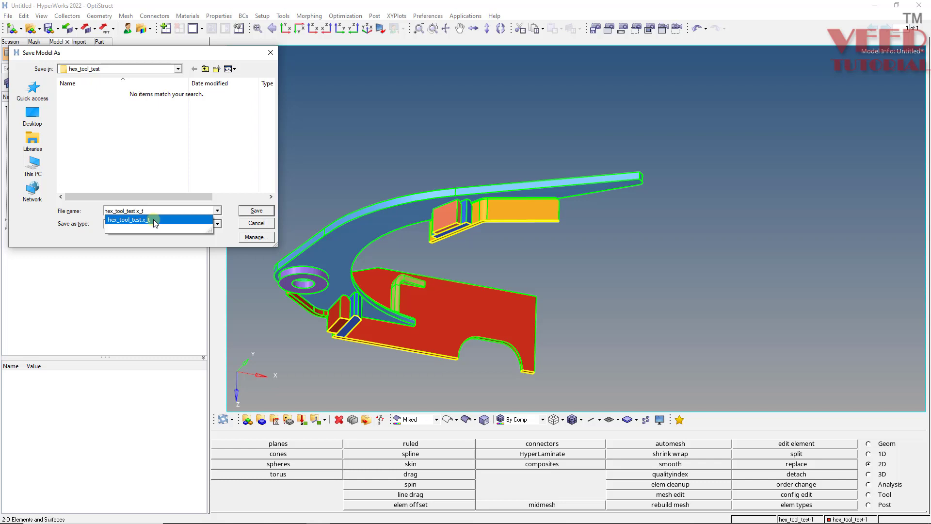
{"action": "key", "text": "BackSpace"}
{"action": "key", "text": "BackSpace"}
{"action": "type", "text": "_"}
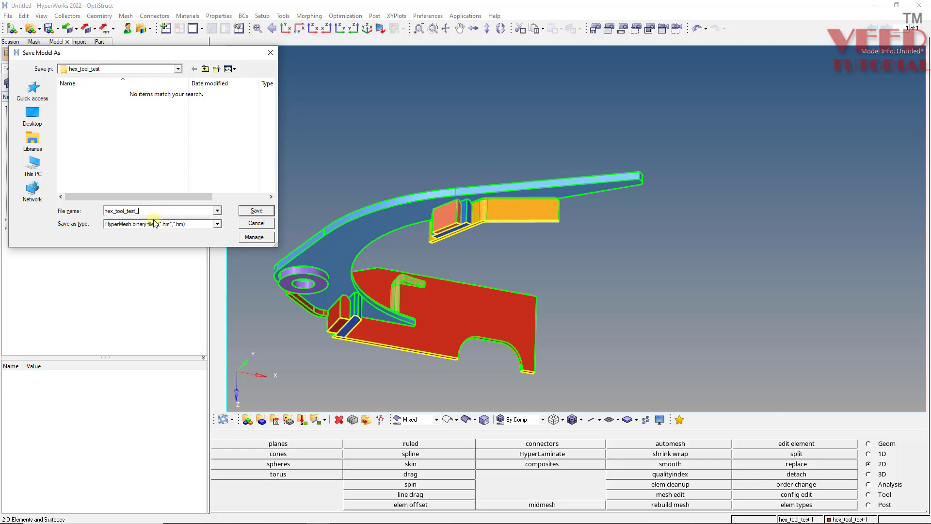
{"action": "key", "text": "Return"}
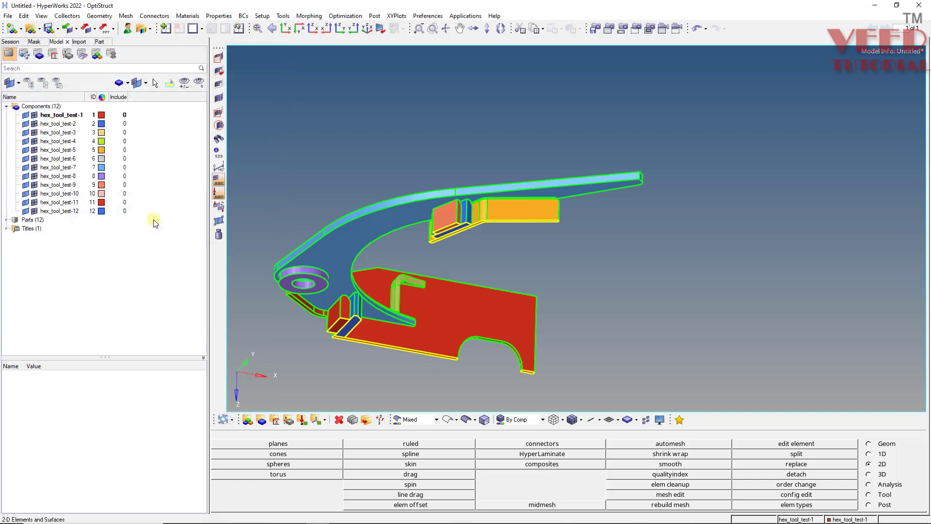